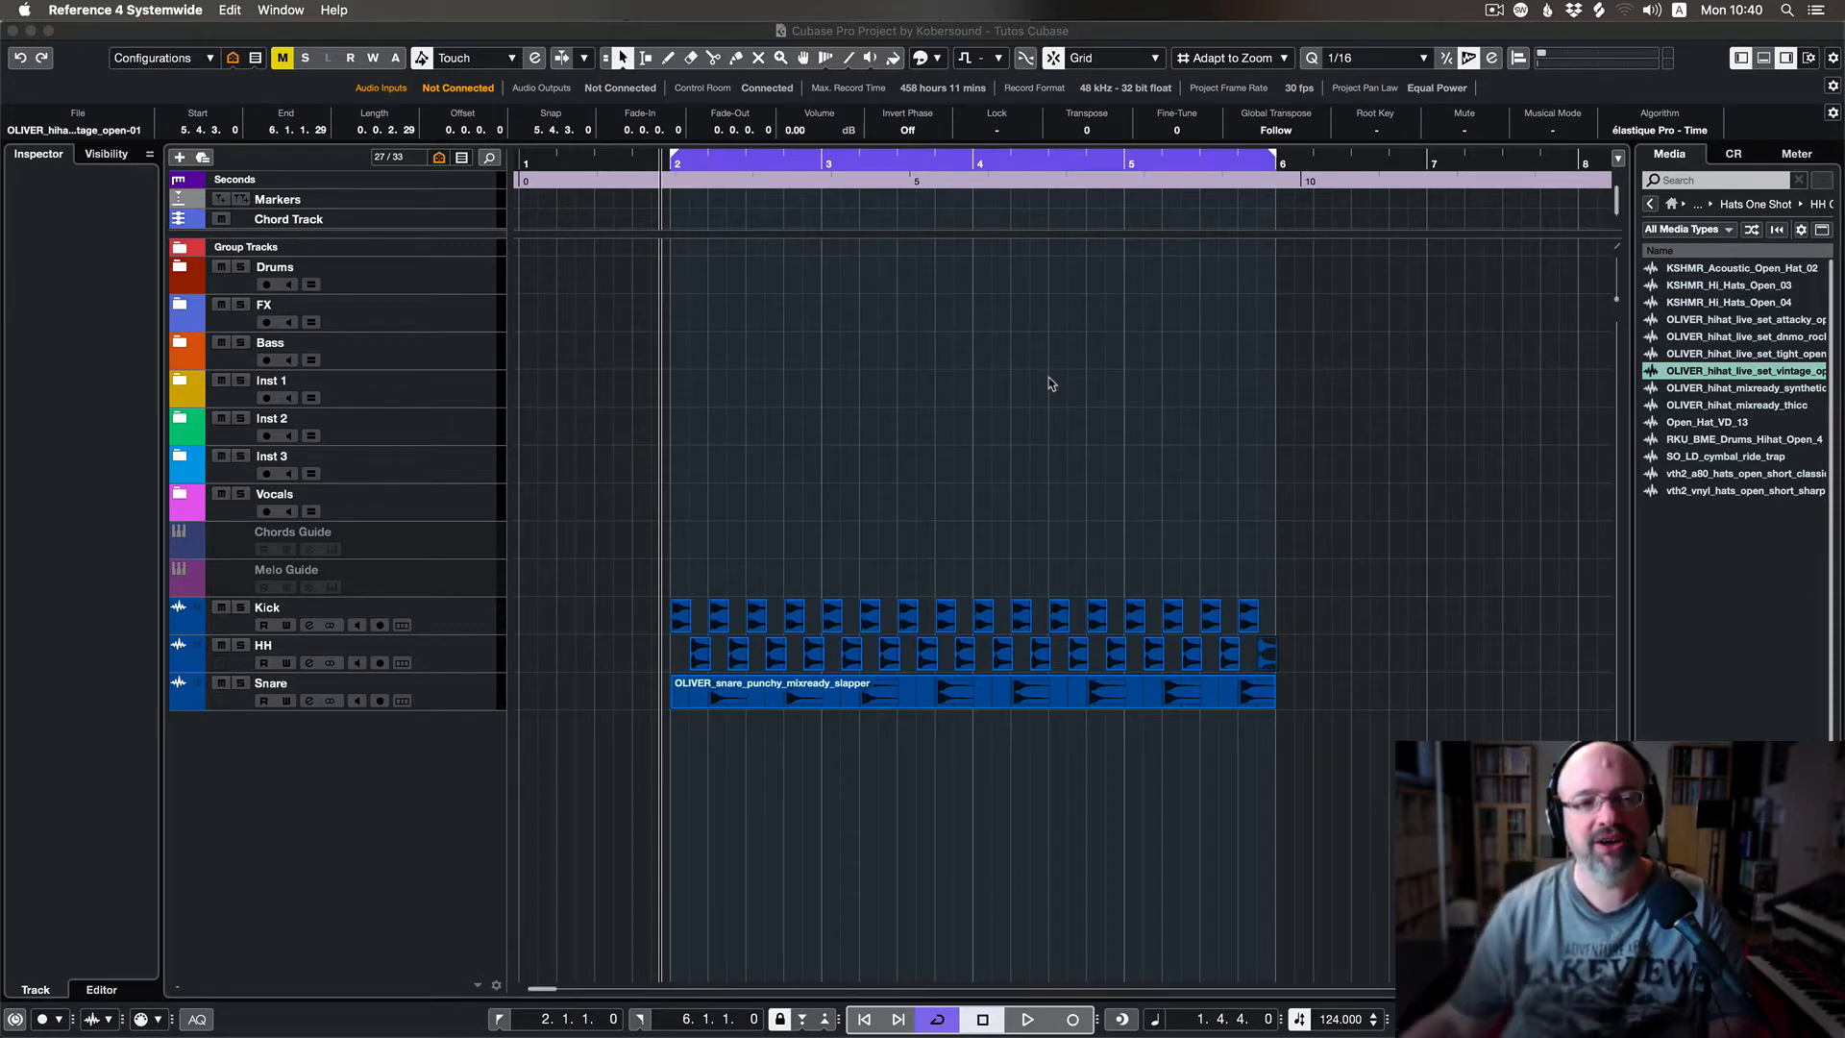
Play the four-bar drum loop starting at bar 2 and stop playback
{"action": "left_click", "coordinate": [1289, 395]}
{"action": "key", "text": "space"}
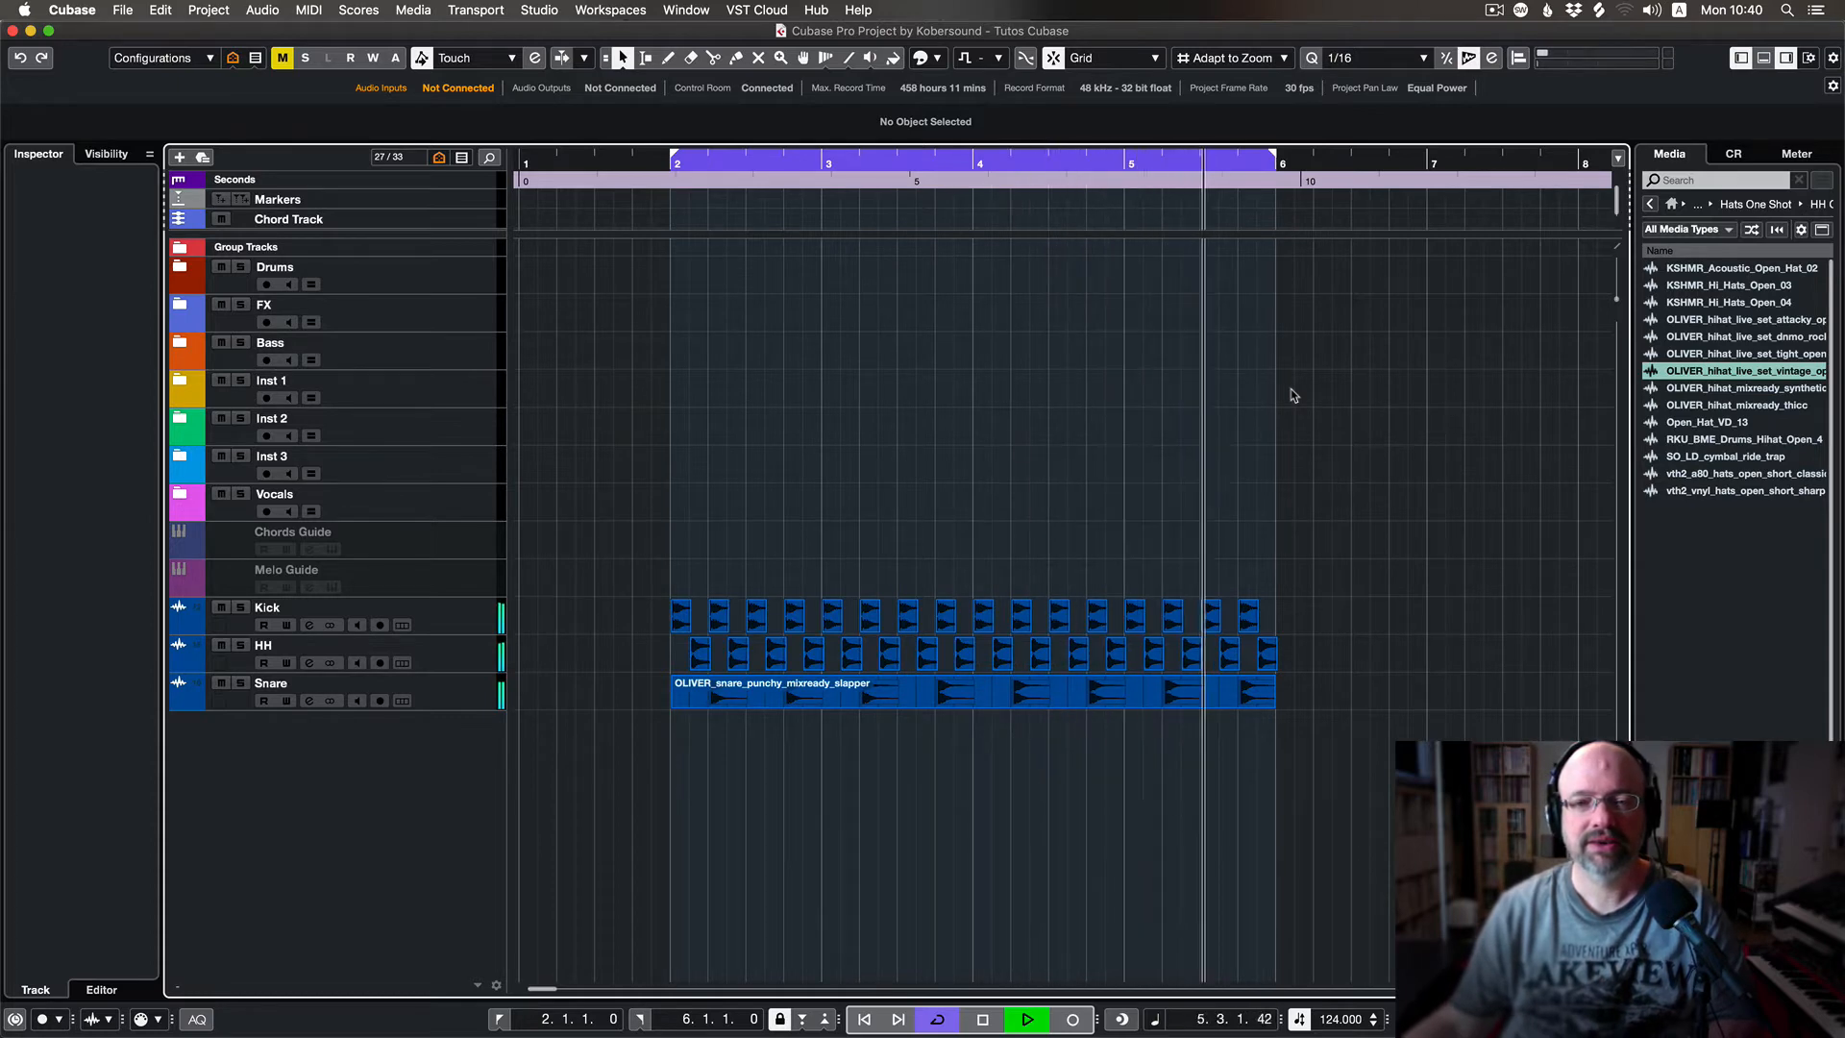
{"action": "key", "text": "space"}
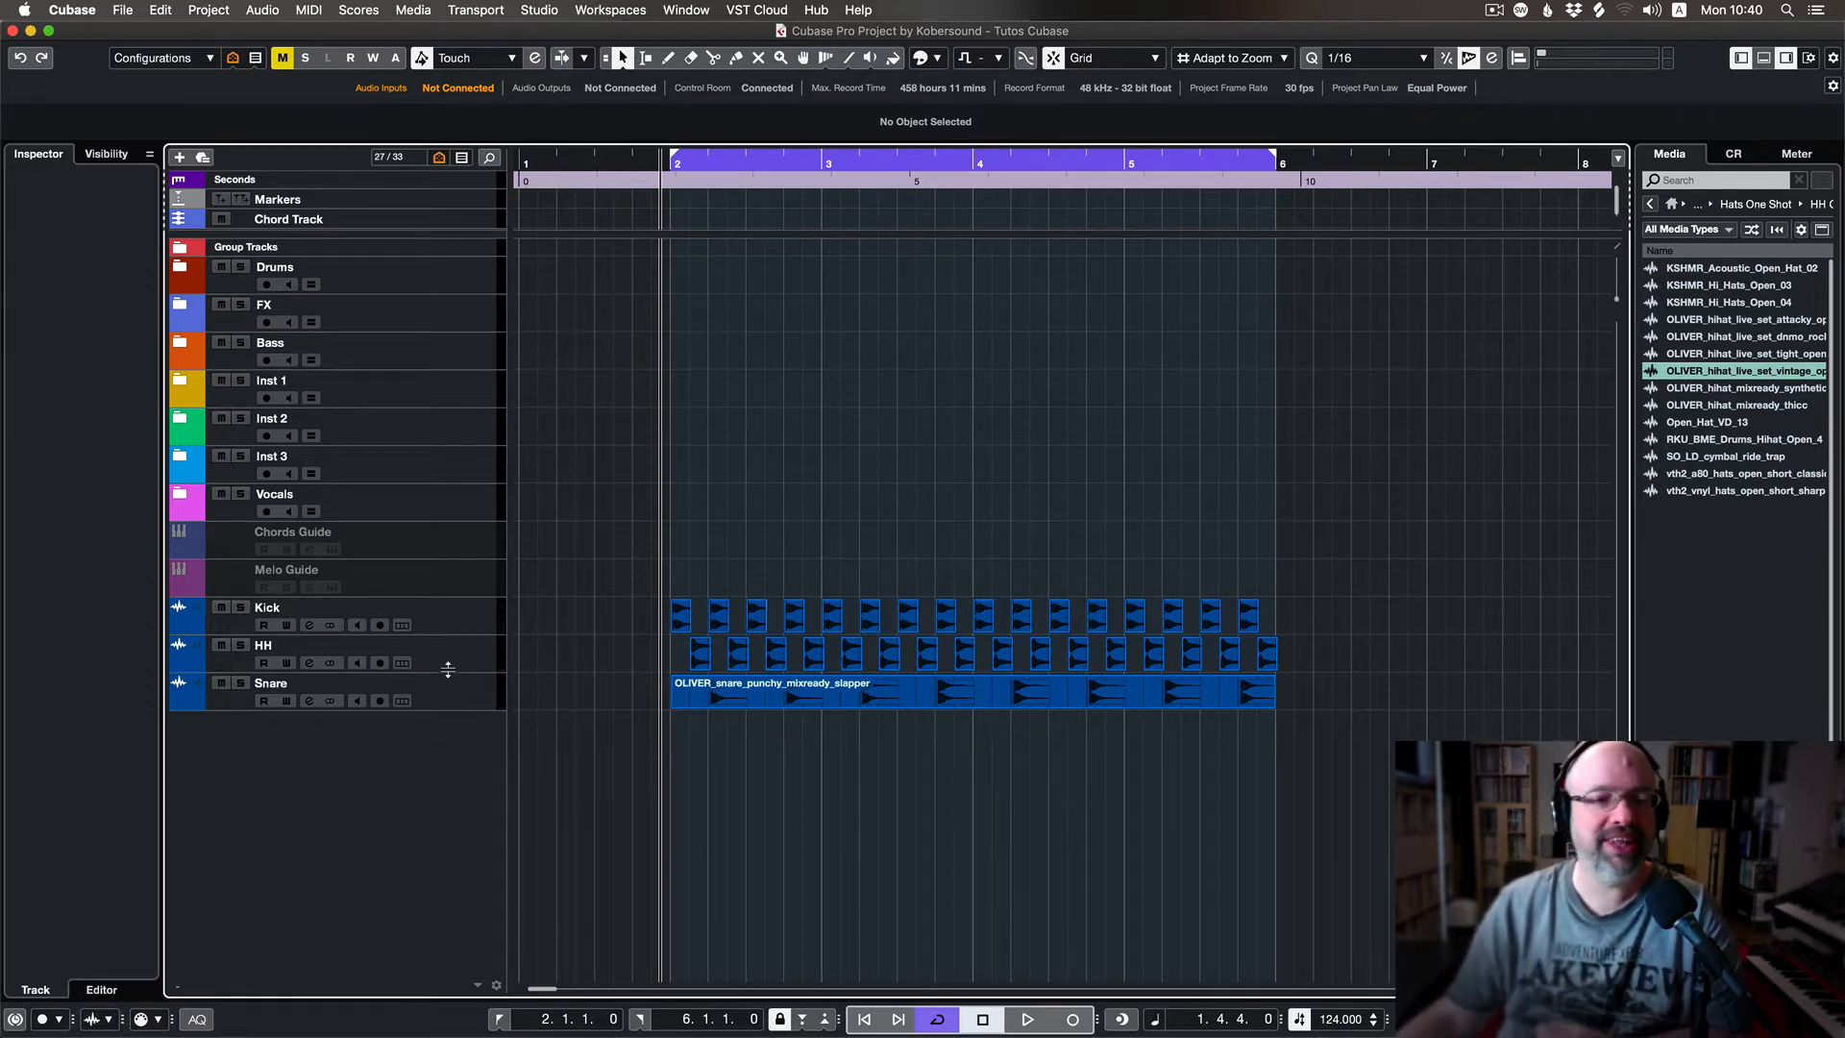
Mute the HH and Snare tracks and increase the height of the Kick track
{"action": "left_click", "coordinate": [220, 646]}
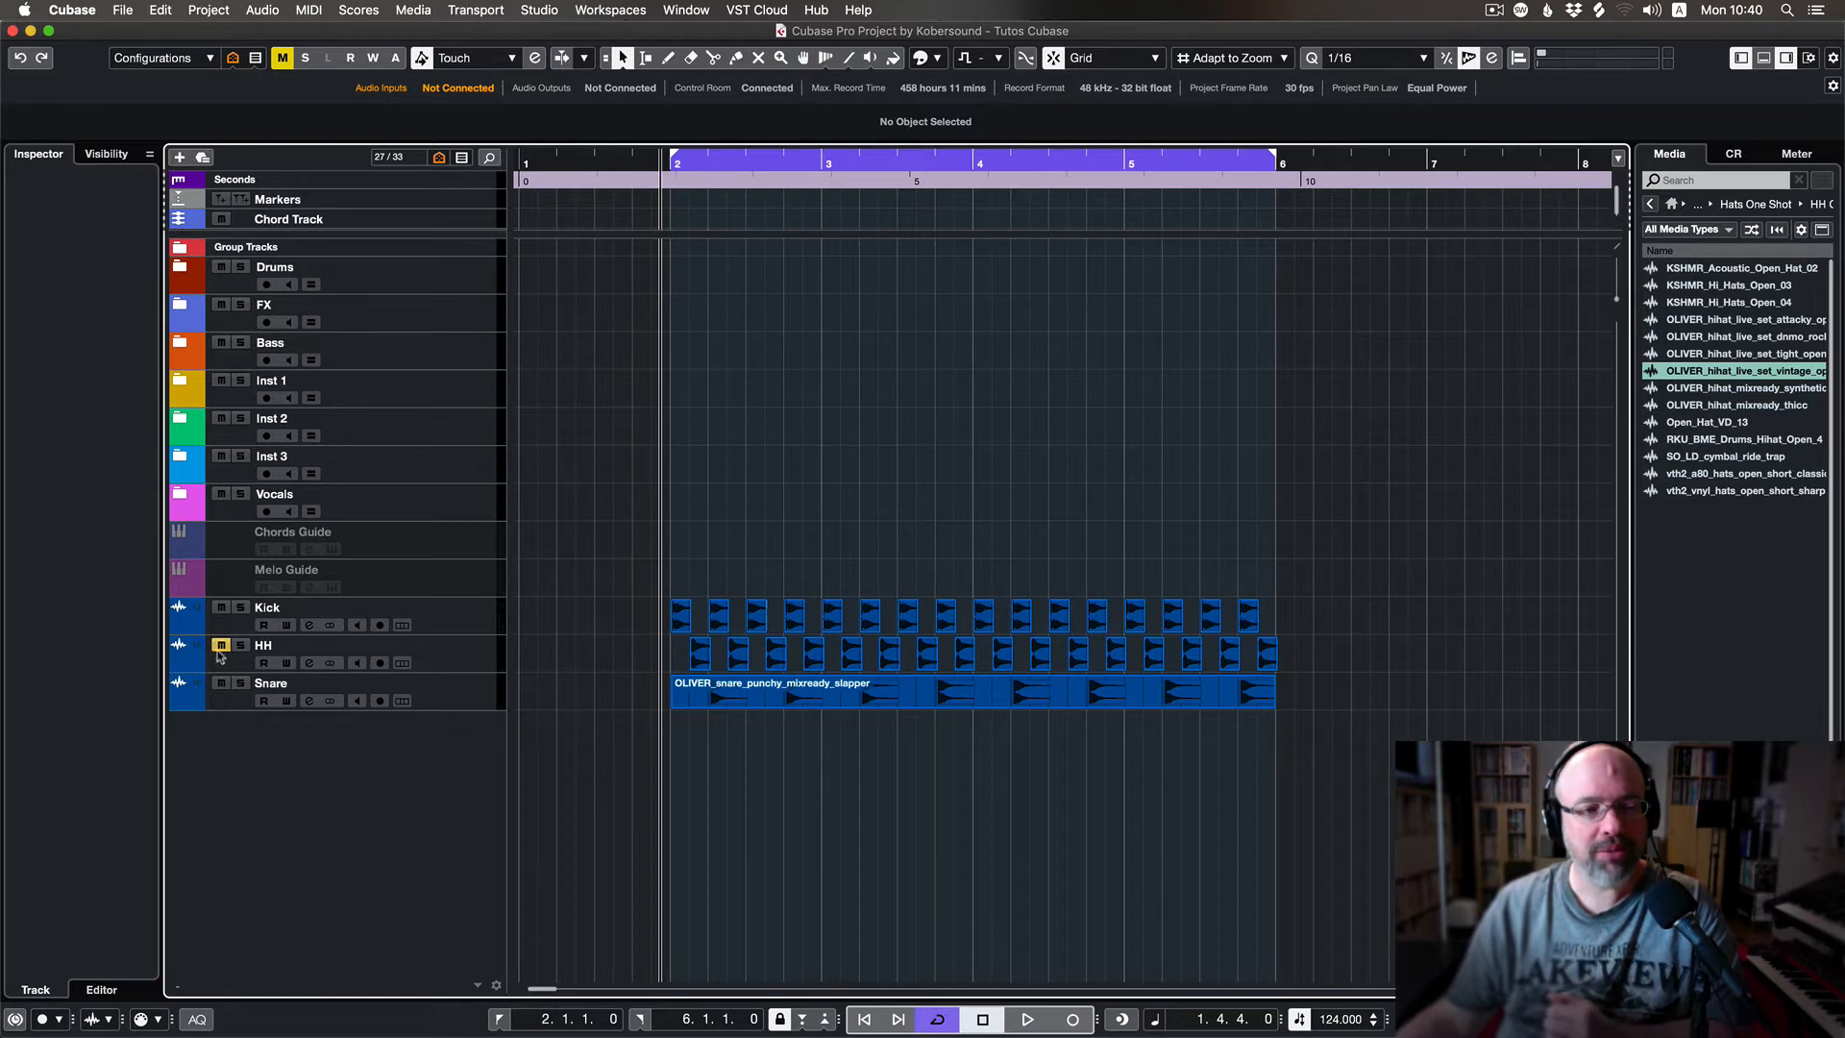
{"action": "left_click", "coordinate": [220, 682]}
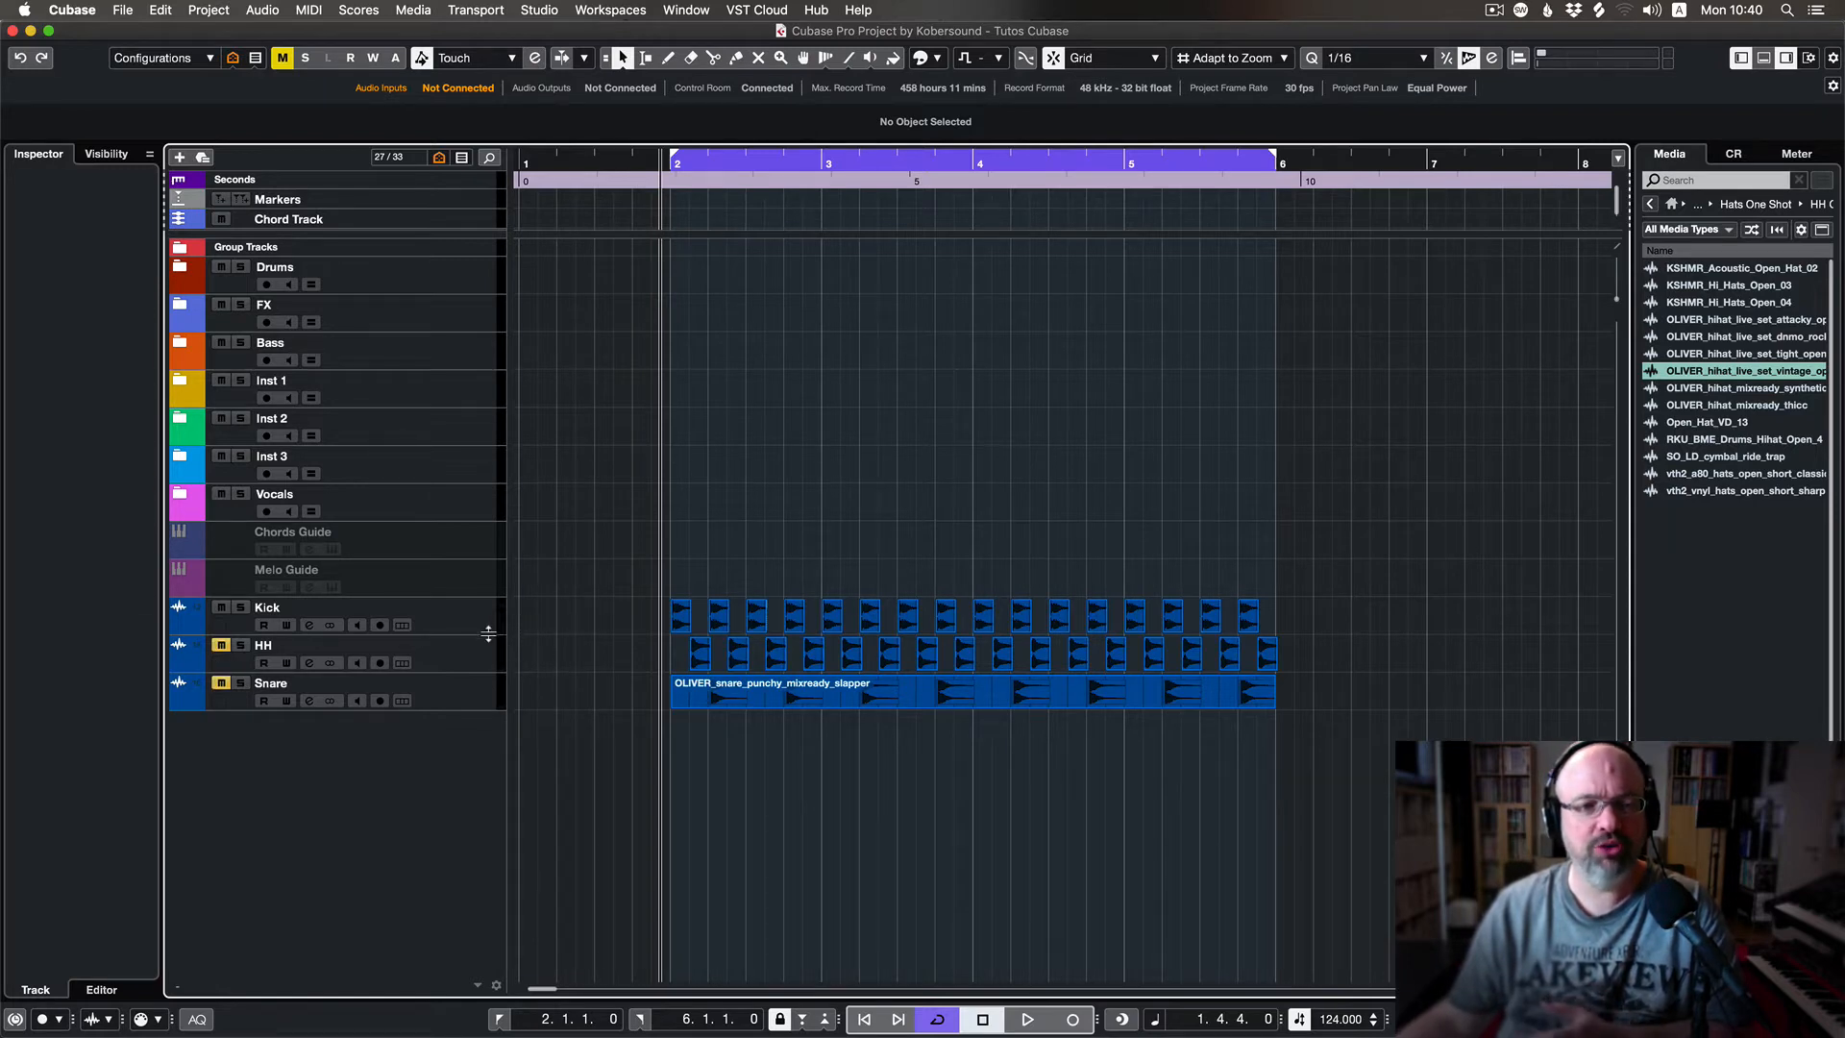
{"action": "left_click_drag", "start_coordinate": [489, 634], "coordinate": [484, 684]}
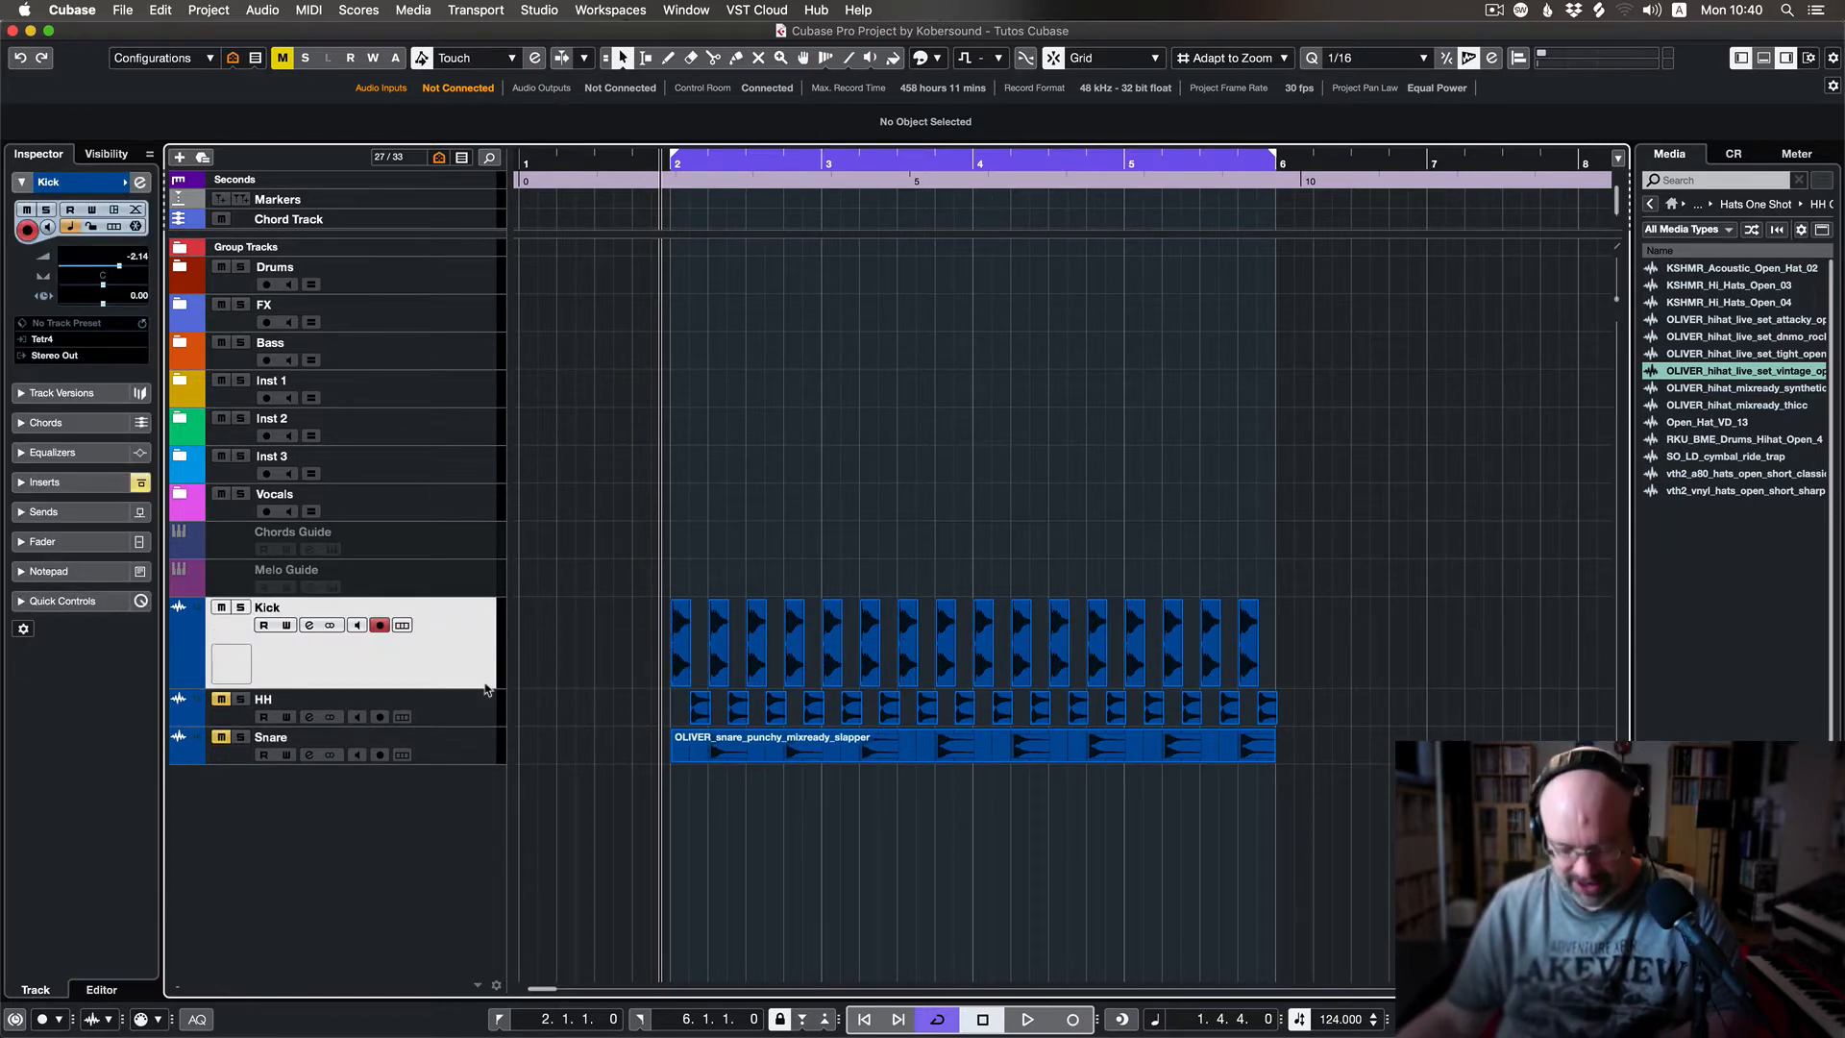
Examine the repeated kick events on the Kick track from bar 2 through bar 5
{"action": "key", "text": "h"}
{"action": "key", "text": "h"}
{"action": "key", "text": "h"}
{"action": "key", "text": "h"}
{"action": "key", "text": "h"}
{"action": "key", "text": "h"}
{"action": "key", "text": "h"}
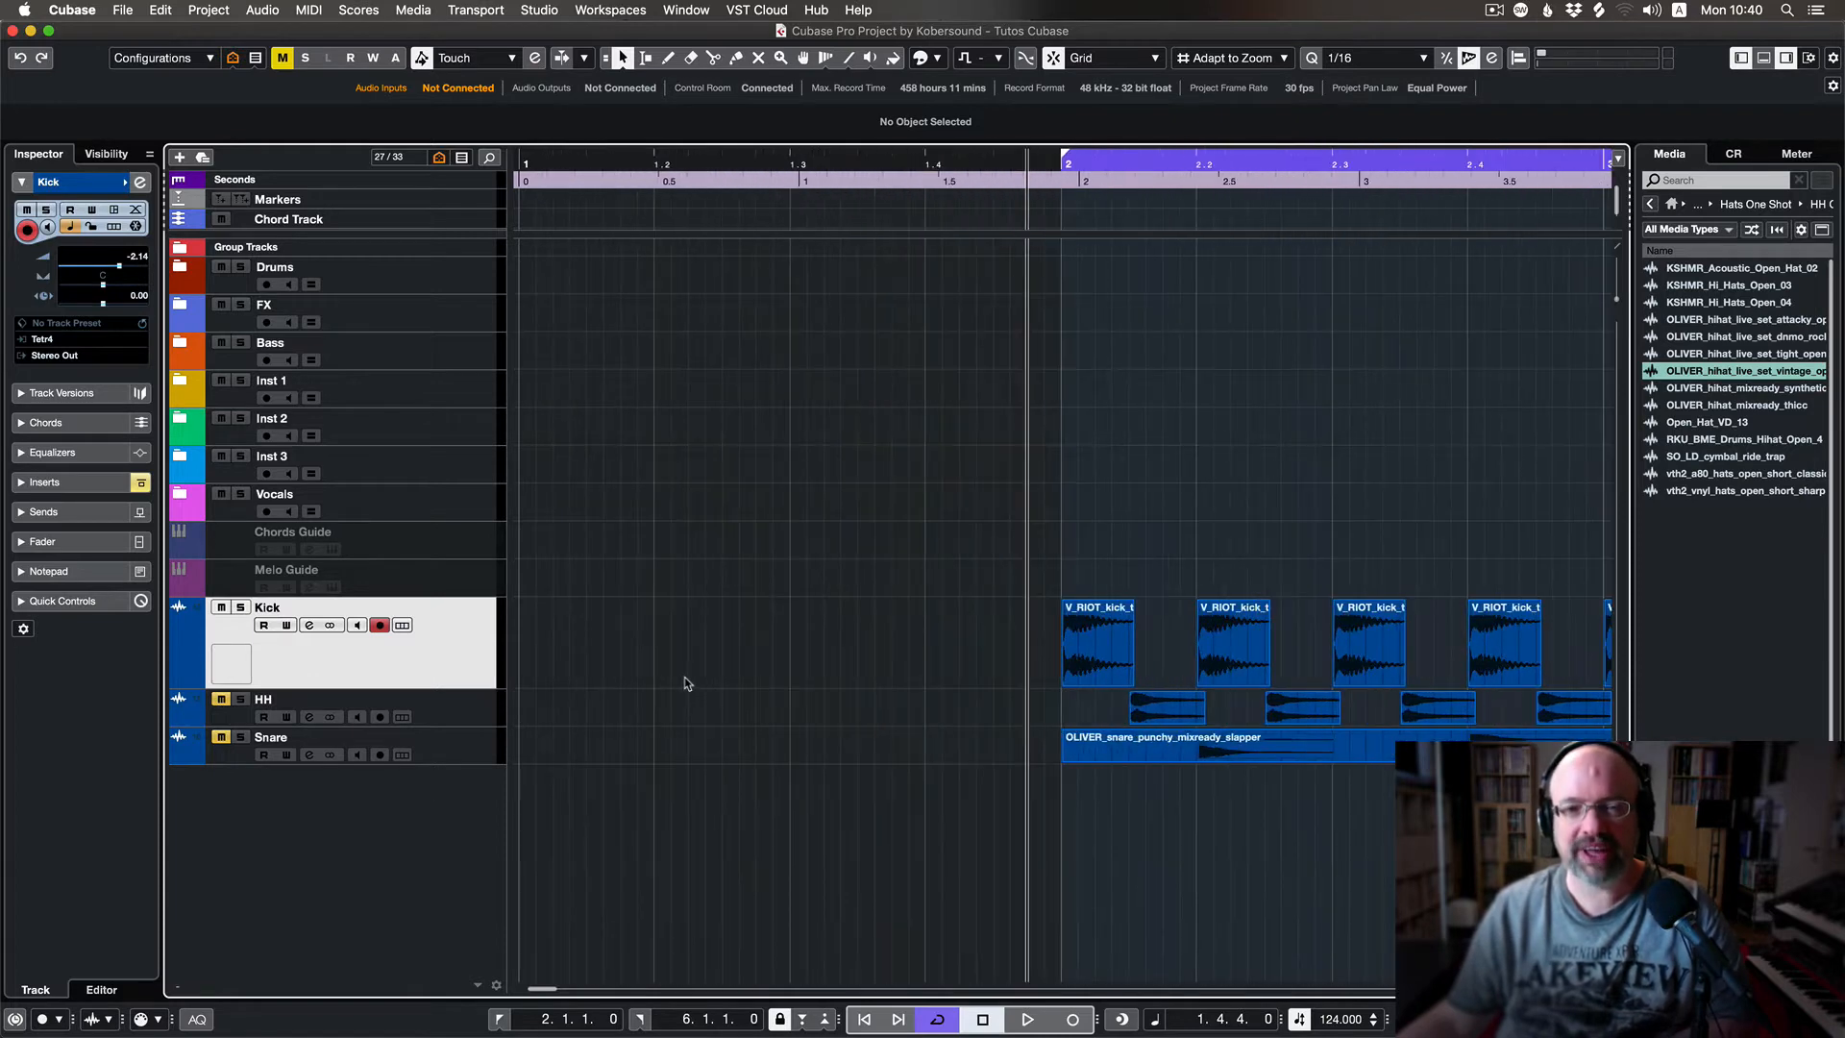
{"action": "scroll", "coordinate": [686, 683], "scroll_direction": "right", "scroll_amount": 3}
{"action": "key", "text": "g"}
{"action": "key", "text": "g"}
{"action": "key", "text": "g"}
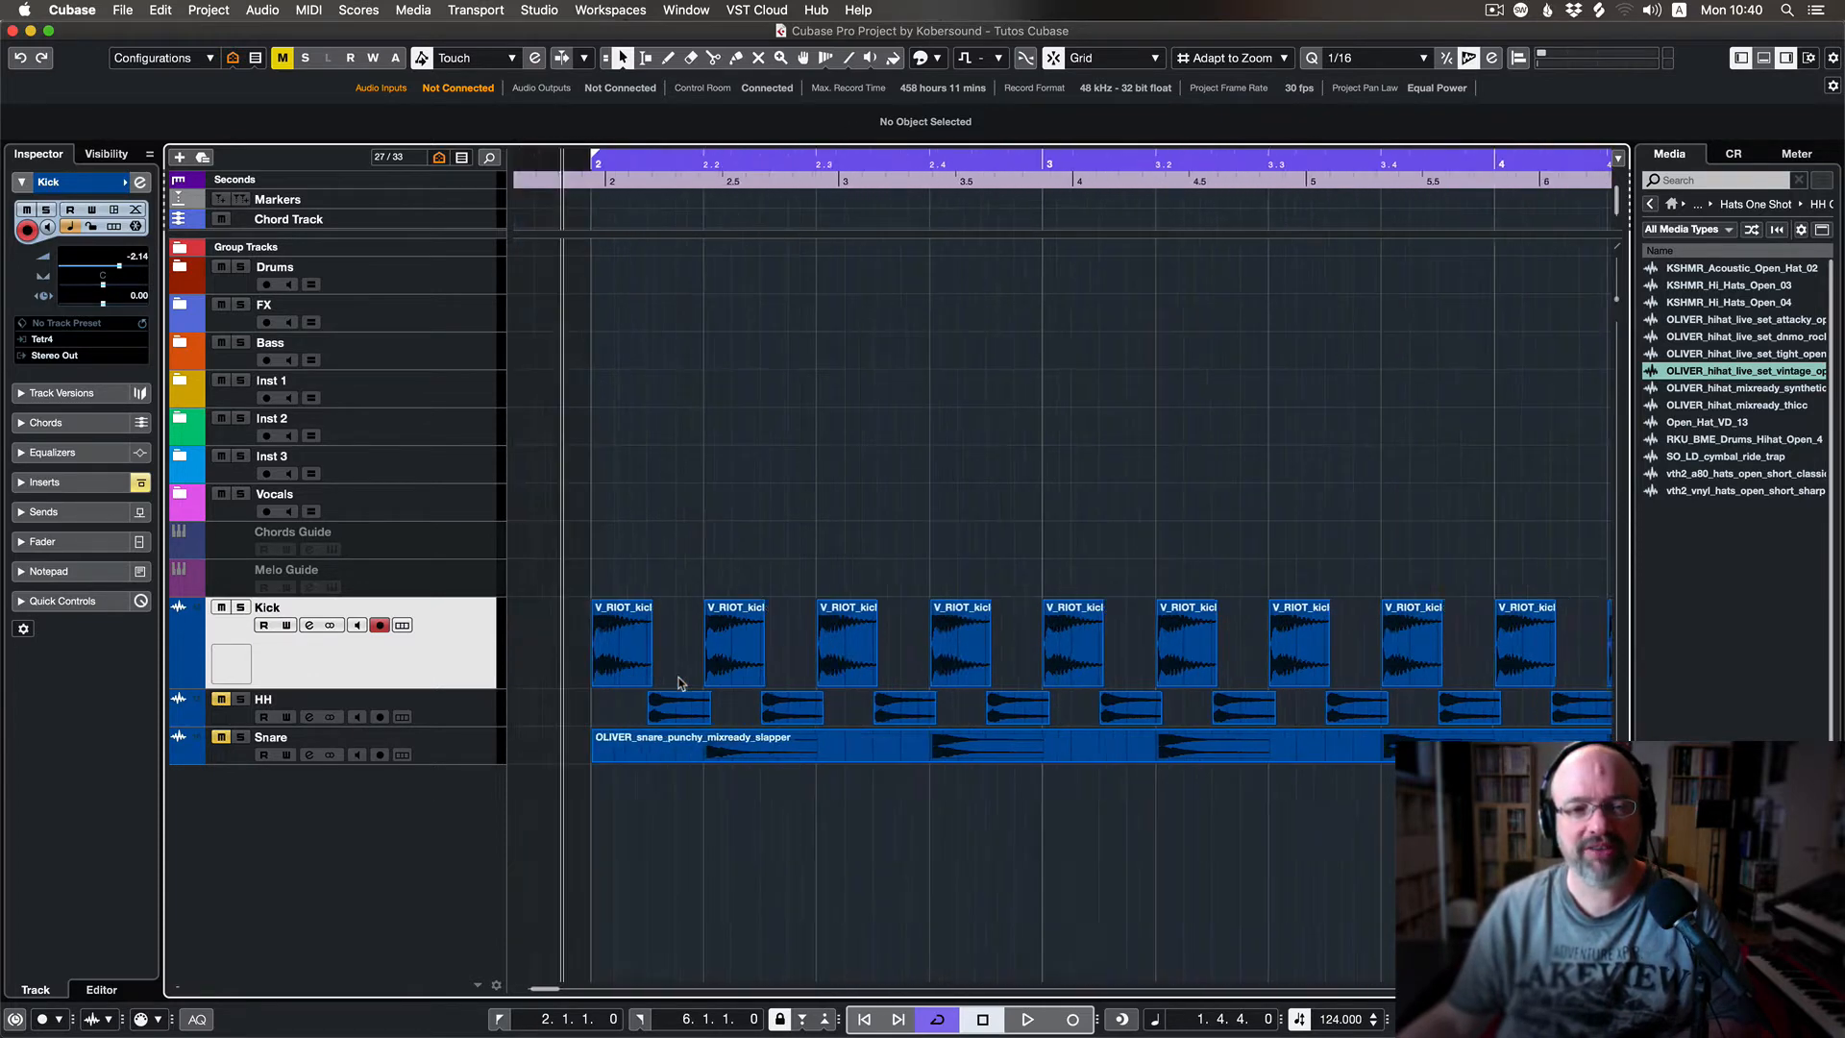
{"action": "scroll", "coordinate": [680, 683], "scroll_direction": "right", "scroll_amount": 6}
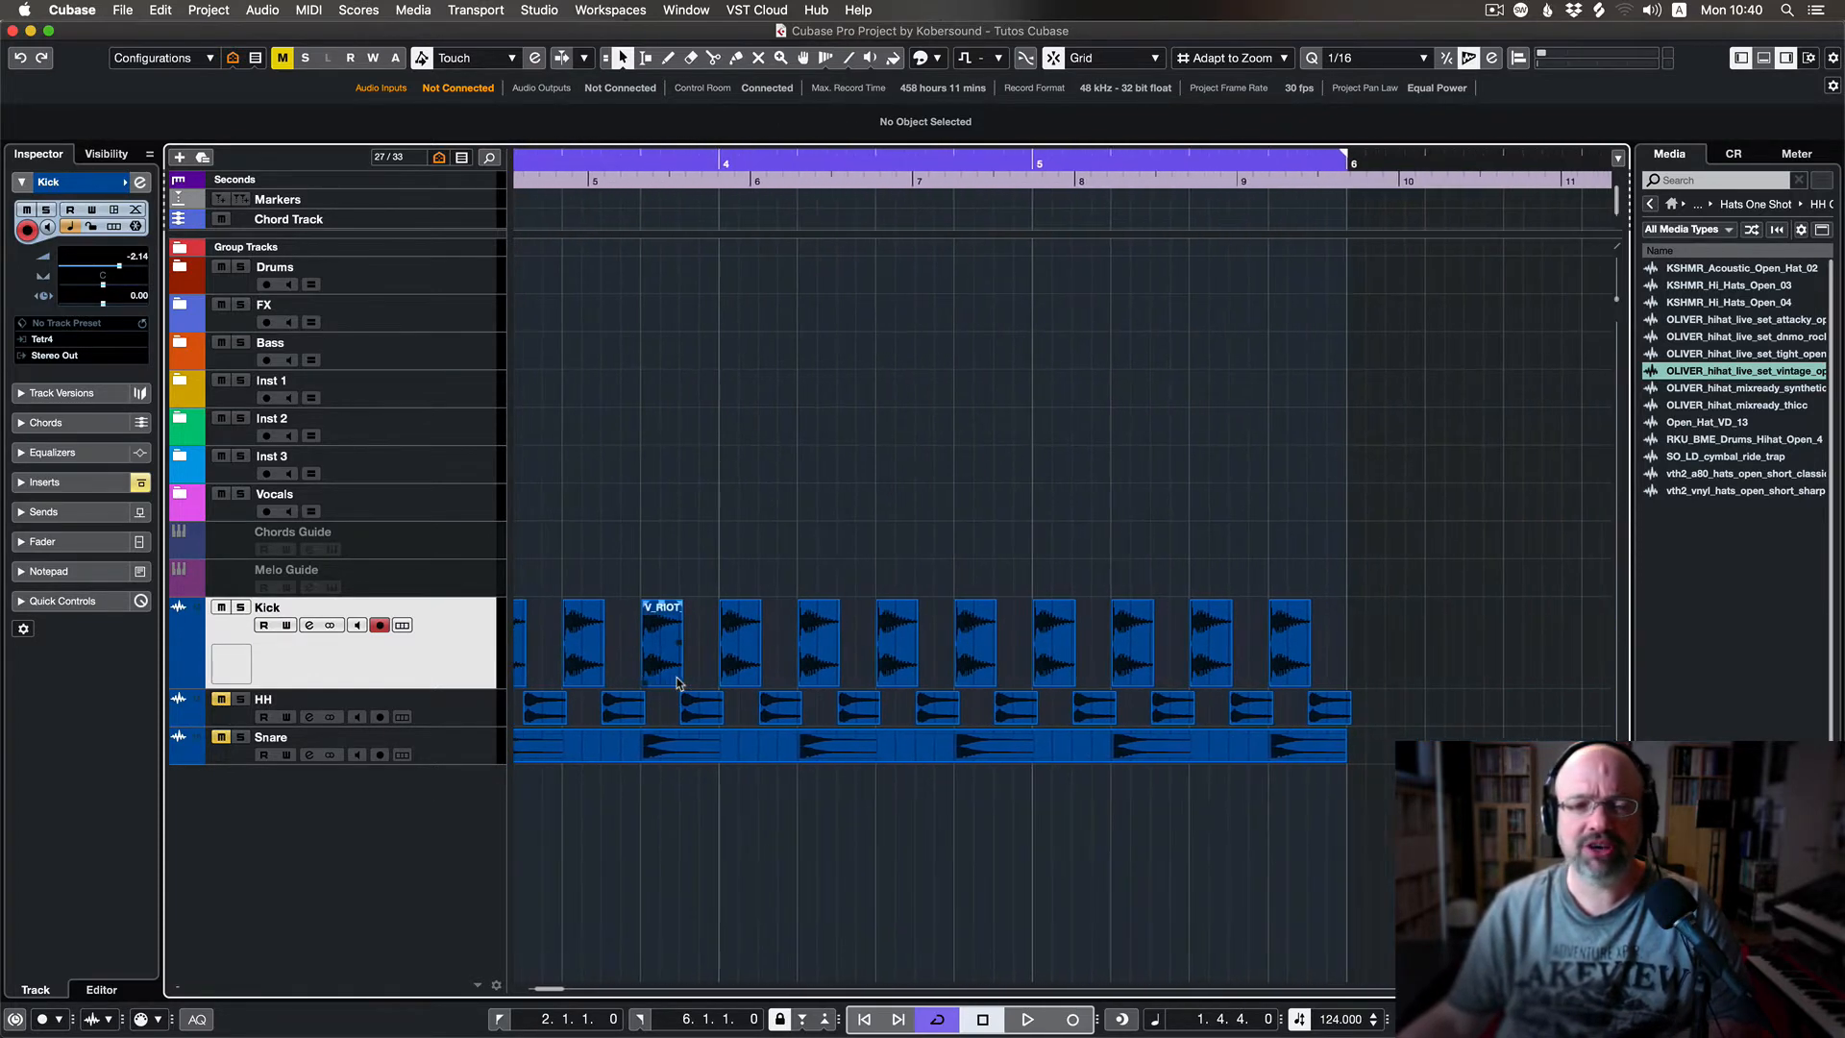
{"action": "scroll", "coordinate": [679, 683], "scroll_direction": "left", "scroll_amount": 5}
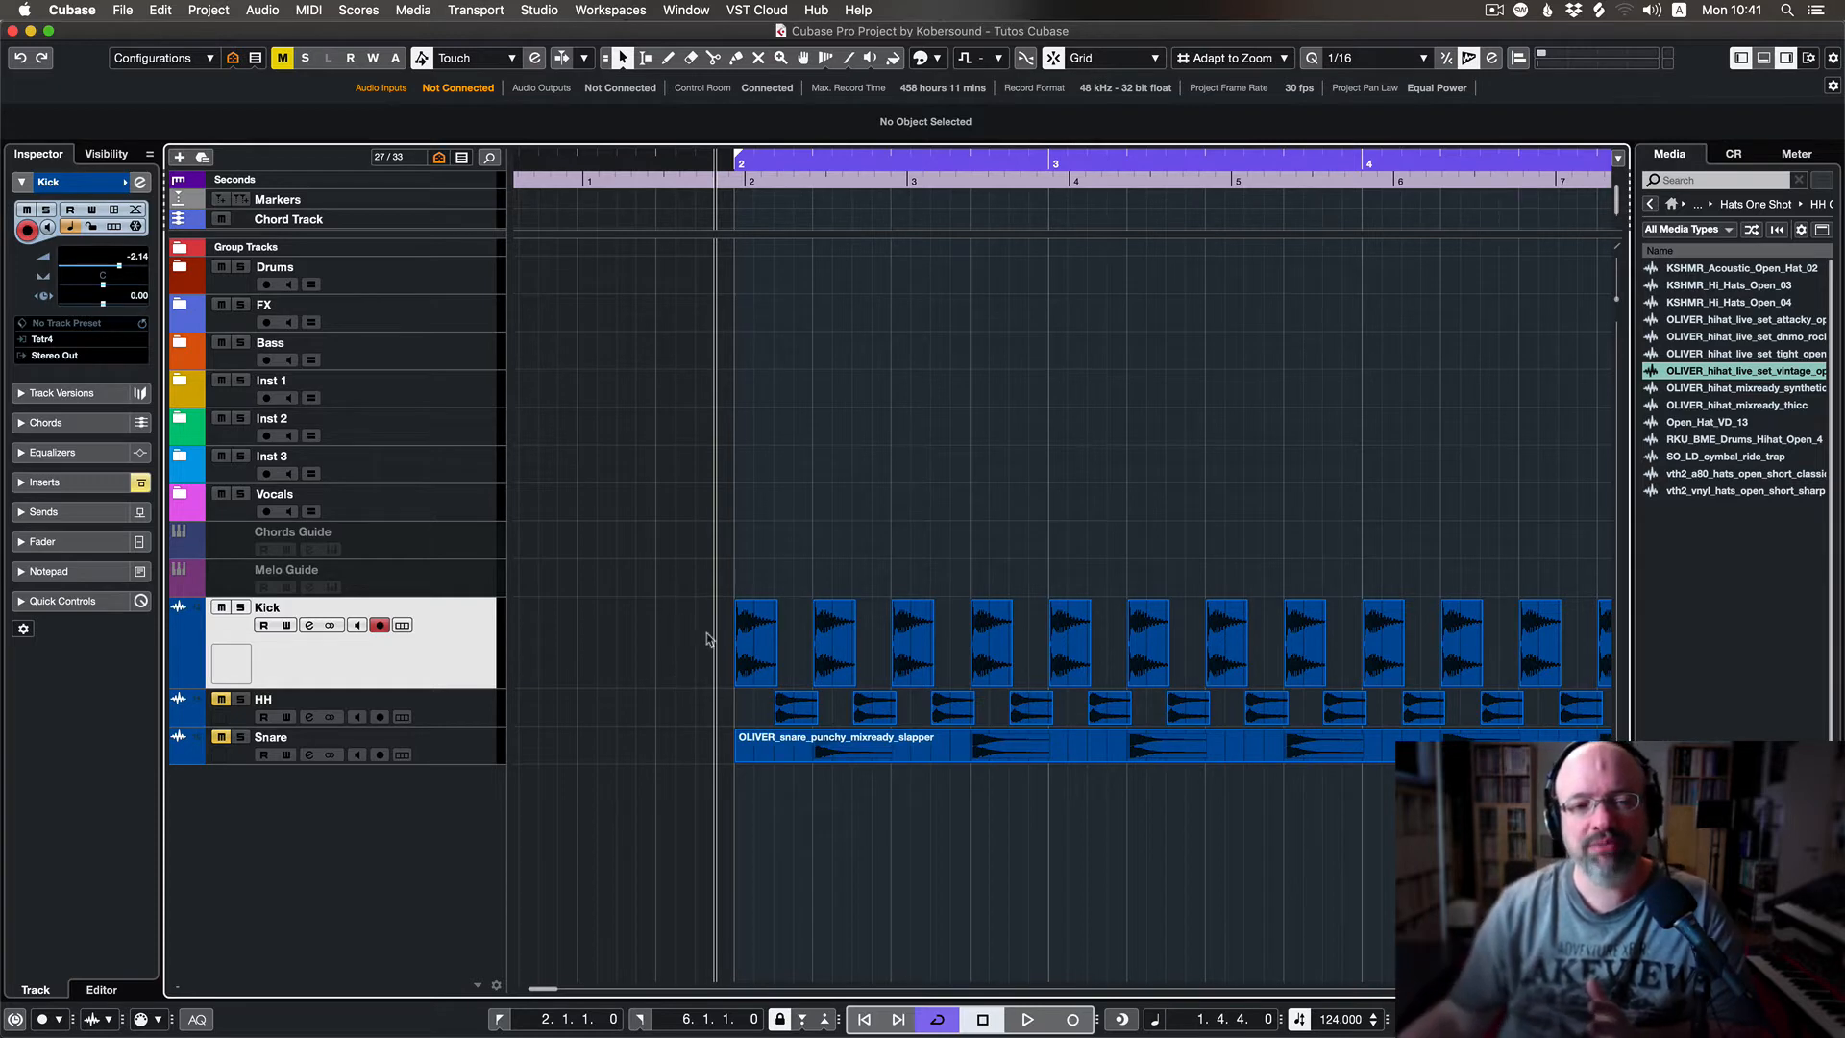
{"action": "scroll", "coordinate": [1348, 642], "scroll_direction": "right", "scroll_amount": 5}
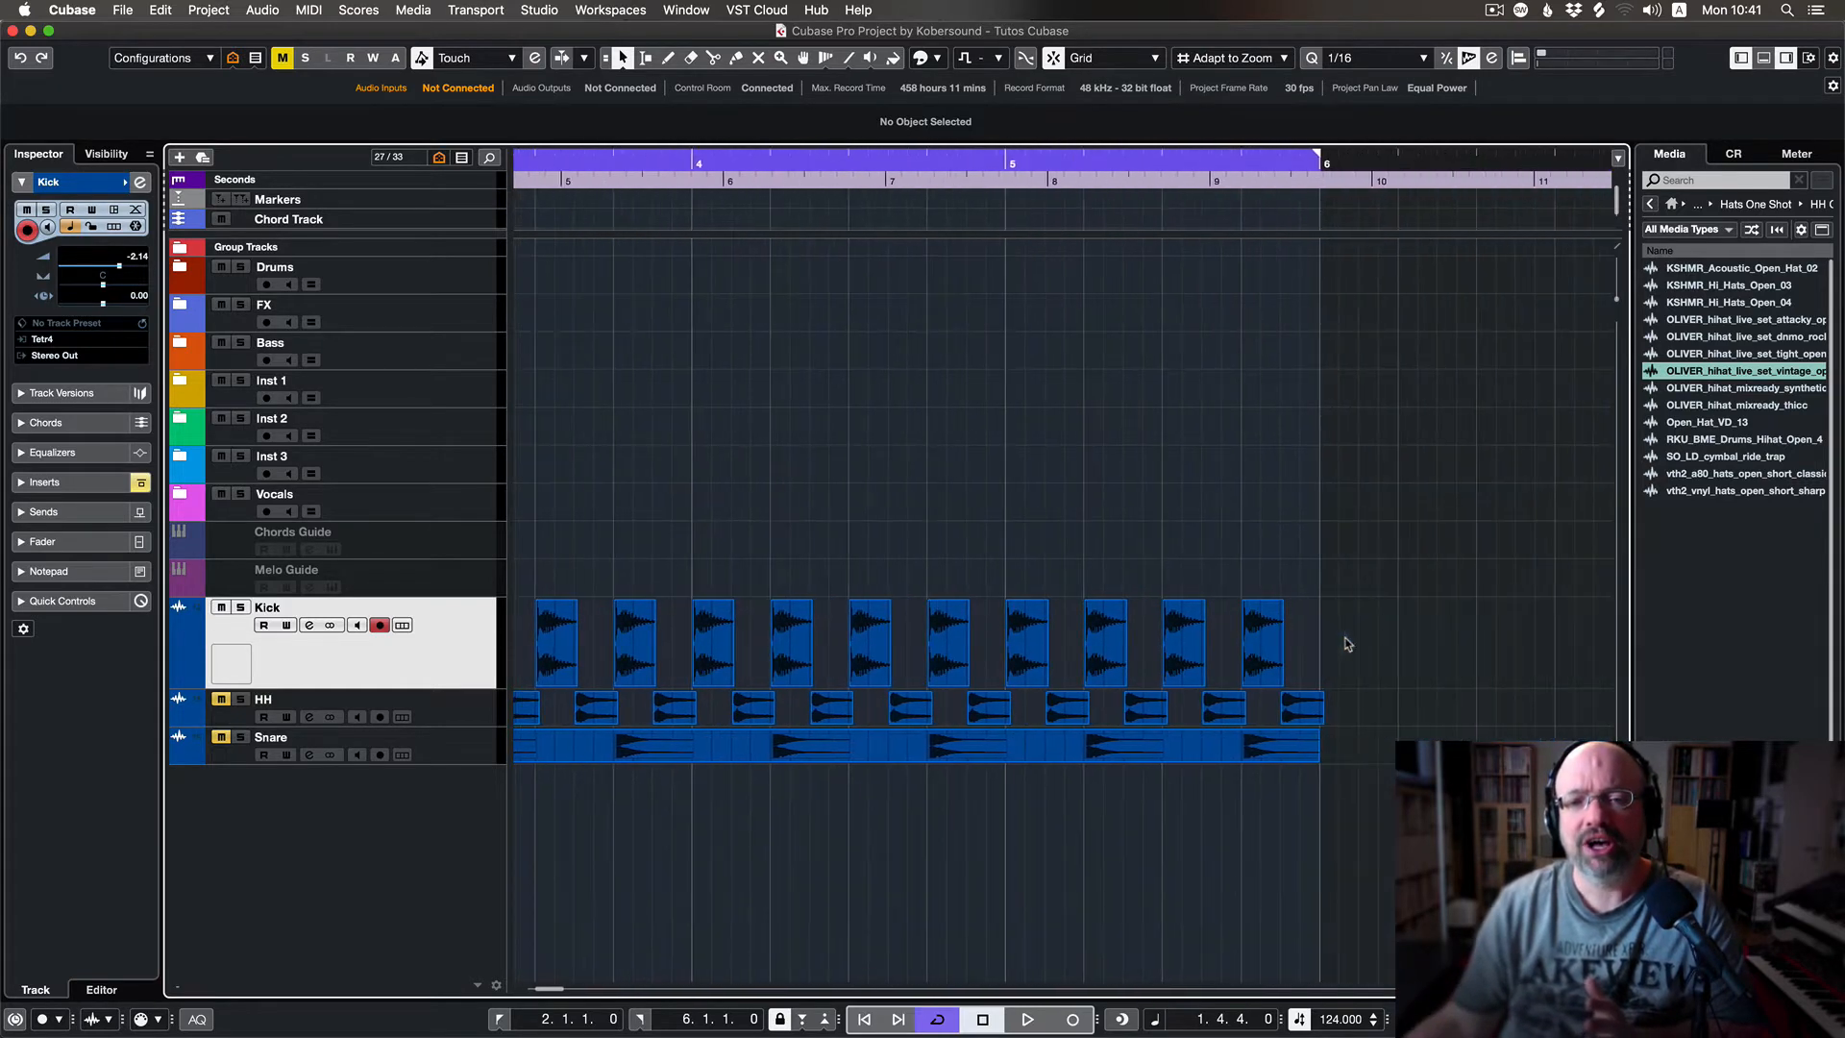
{"action": "scroll", "coordinate": [977, 675], "scroll_direction": "left", "scroll_amount": 5}
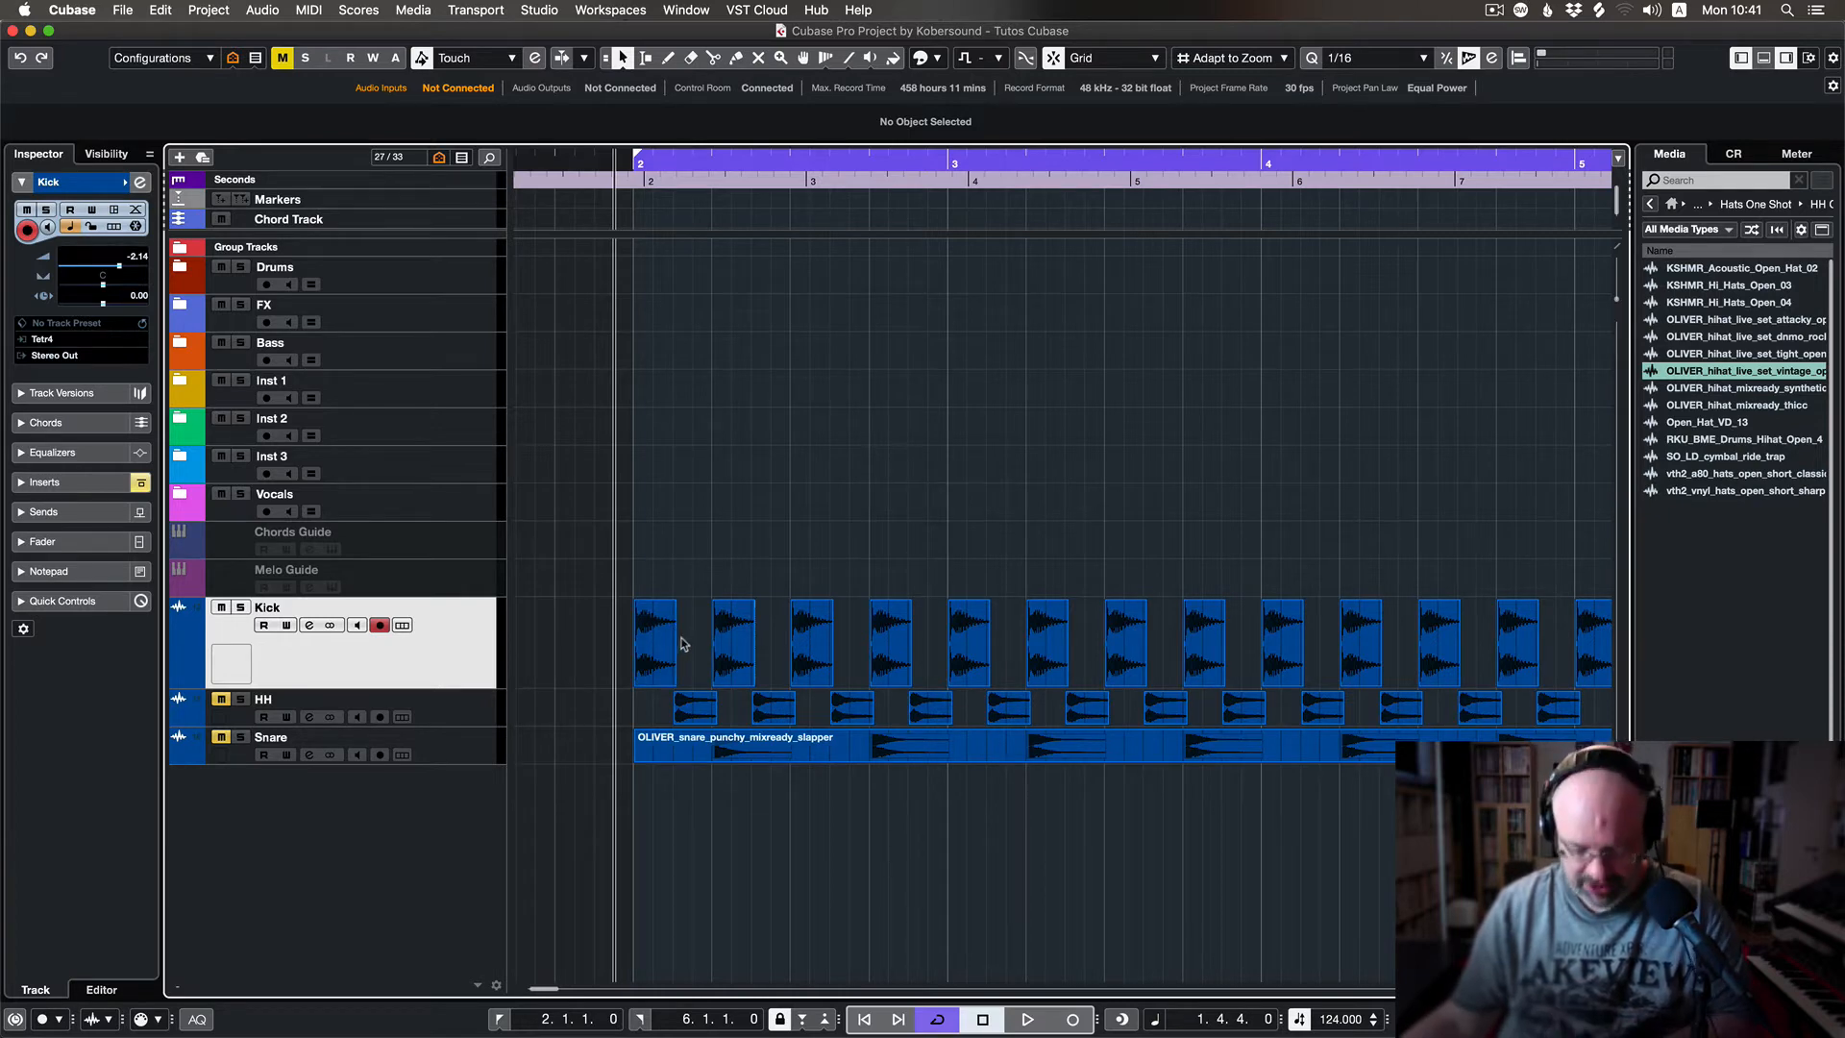
Inspect close up how the first kick events line up with the hi-hat events in bar 2
{"action": "key", "text": "h"}
{"action": "key", "text": "h"}
{"action": "scroll", "coordinate": [758, 624], "scroll_direction": "right", "scroll_amount": 3}
{"action": "key", "text": "h"}
{"action": "scroll", "coordinate": [754, 624], "scroll_direction": "right", "scroll_amount": 4}
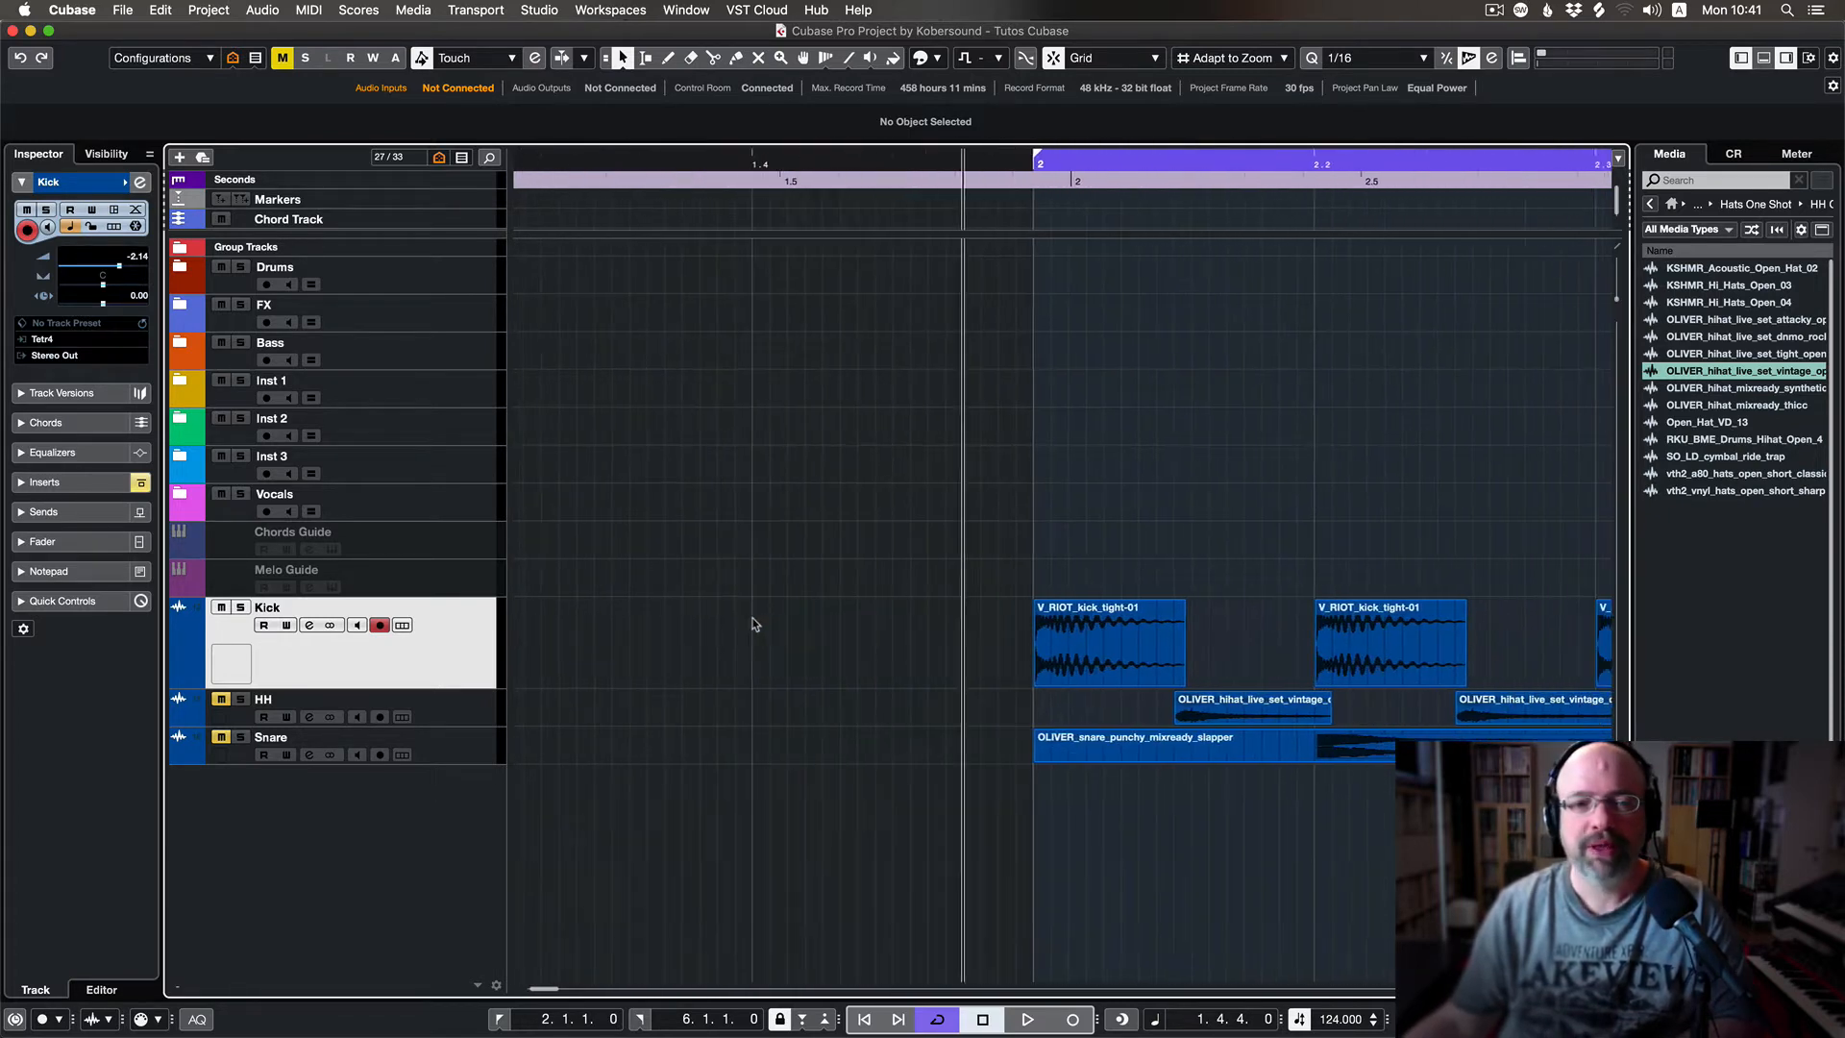
{"action": "scroll", "coordinate": [713, 553], "scroll_direction": "right", "scroll_amount": 2}
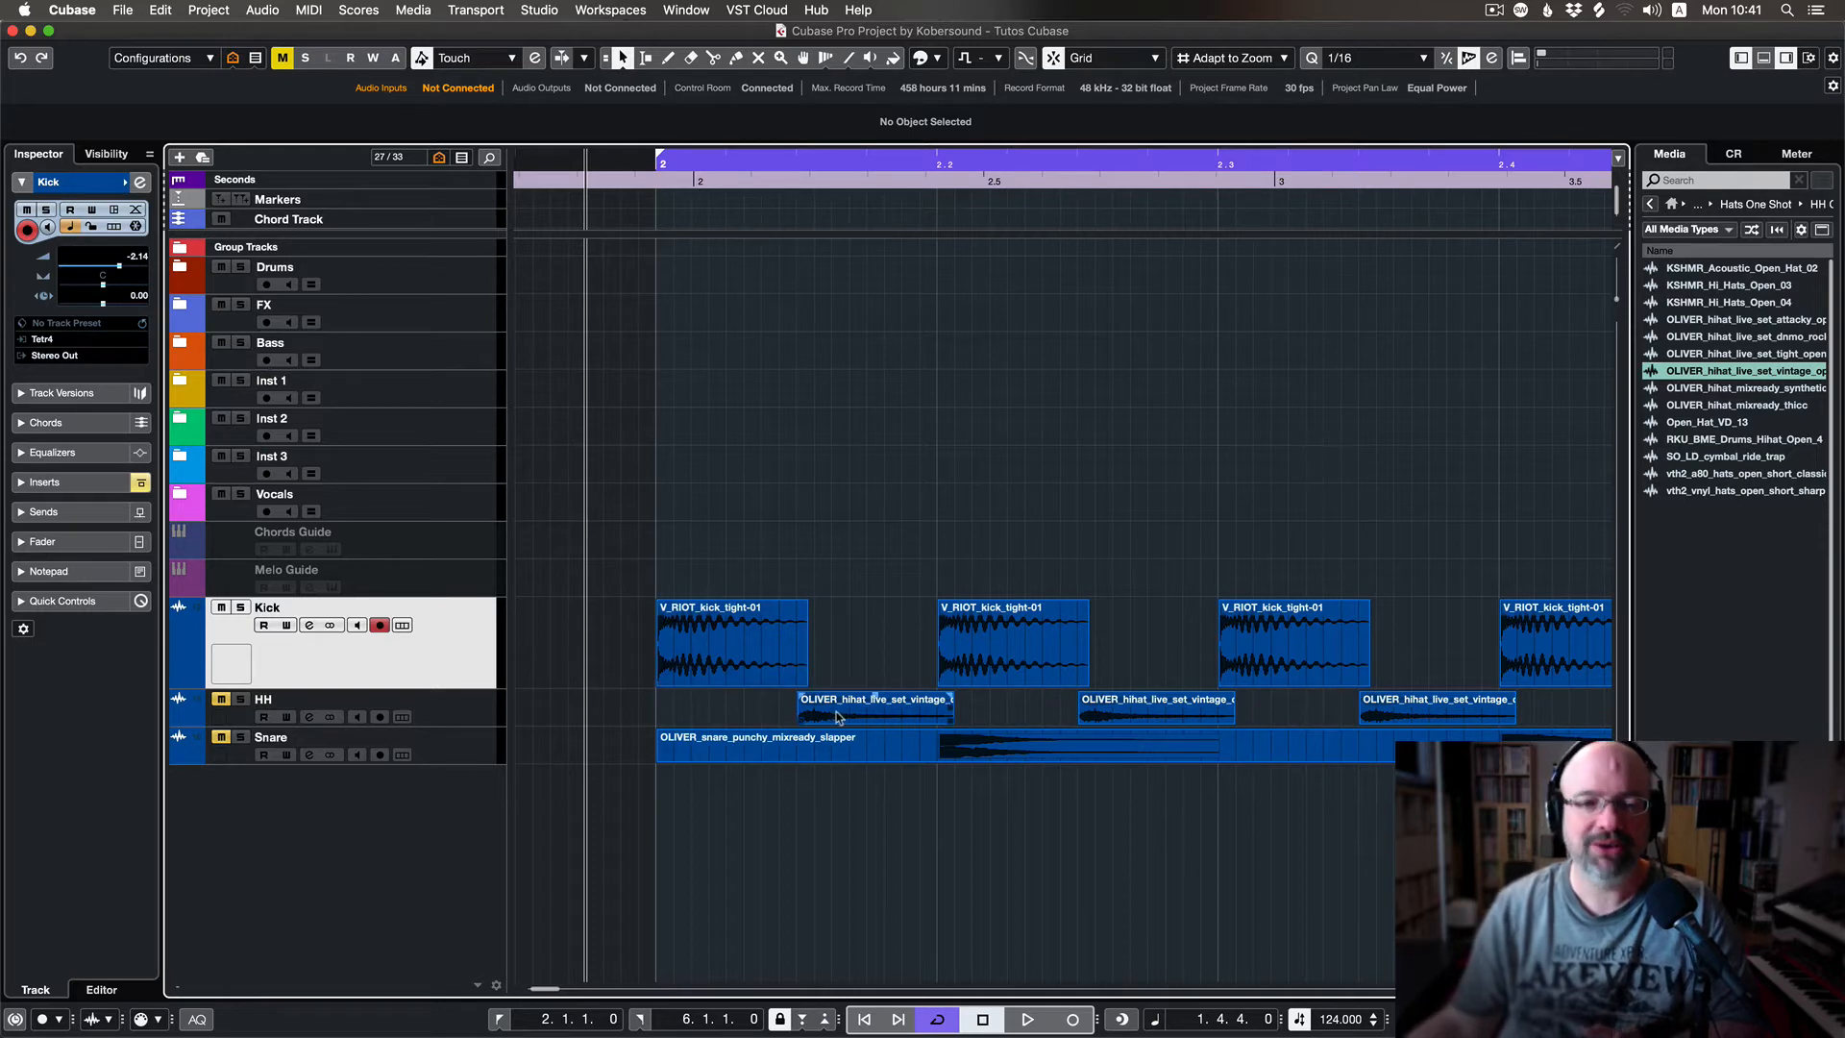
{"action": "scroll", "coordinate": [742, 580], "scroll_direction": "right", "scroll_amount": 1}
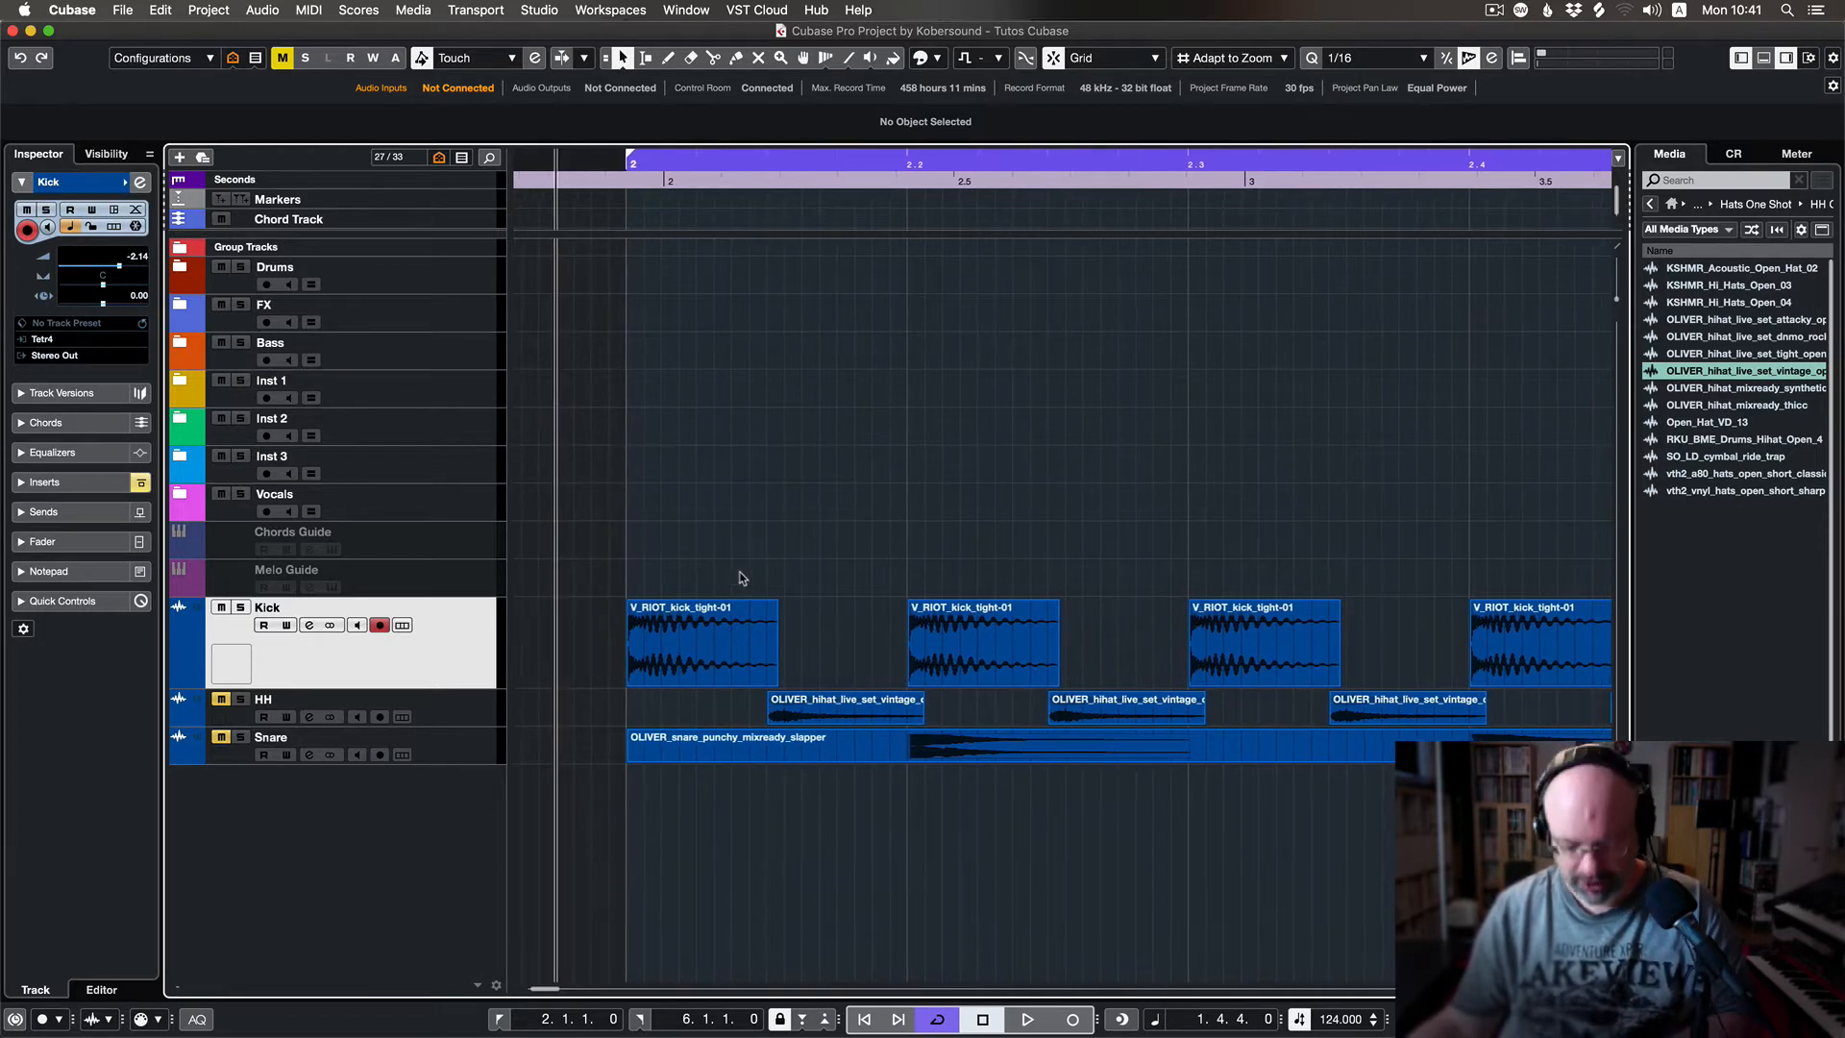
{"action": "key", "text": "g"}
{"action": "key", "text": "g"}
{"action": "key", "text": "g"}
{"action": "key", "text": "g"}
{"action": "key", "text": "g"}
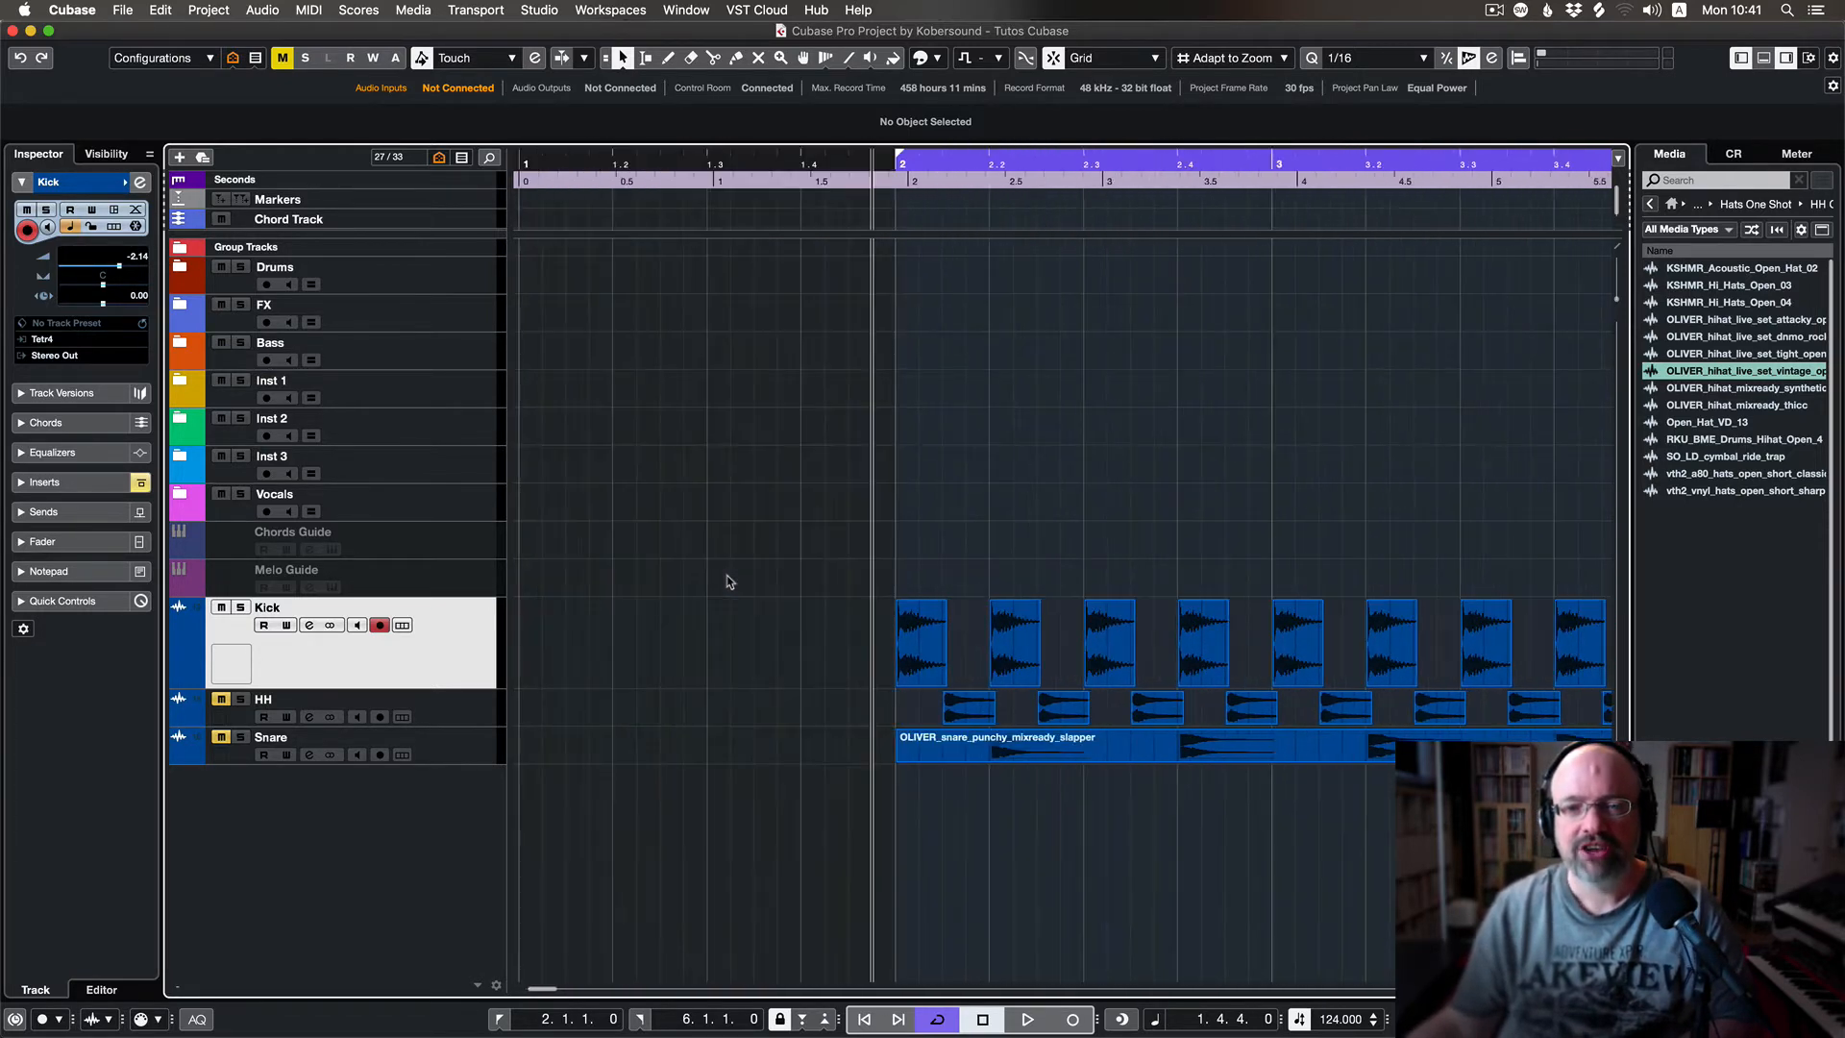
{"action": "key", "text": "g"}
{"action": "key", "text": "g"}
{"action": "key", "text": "g"}
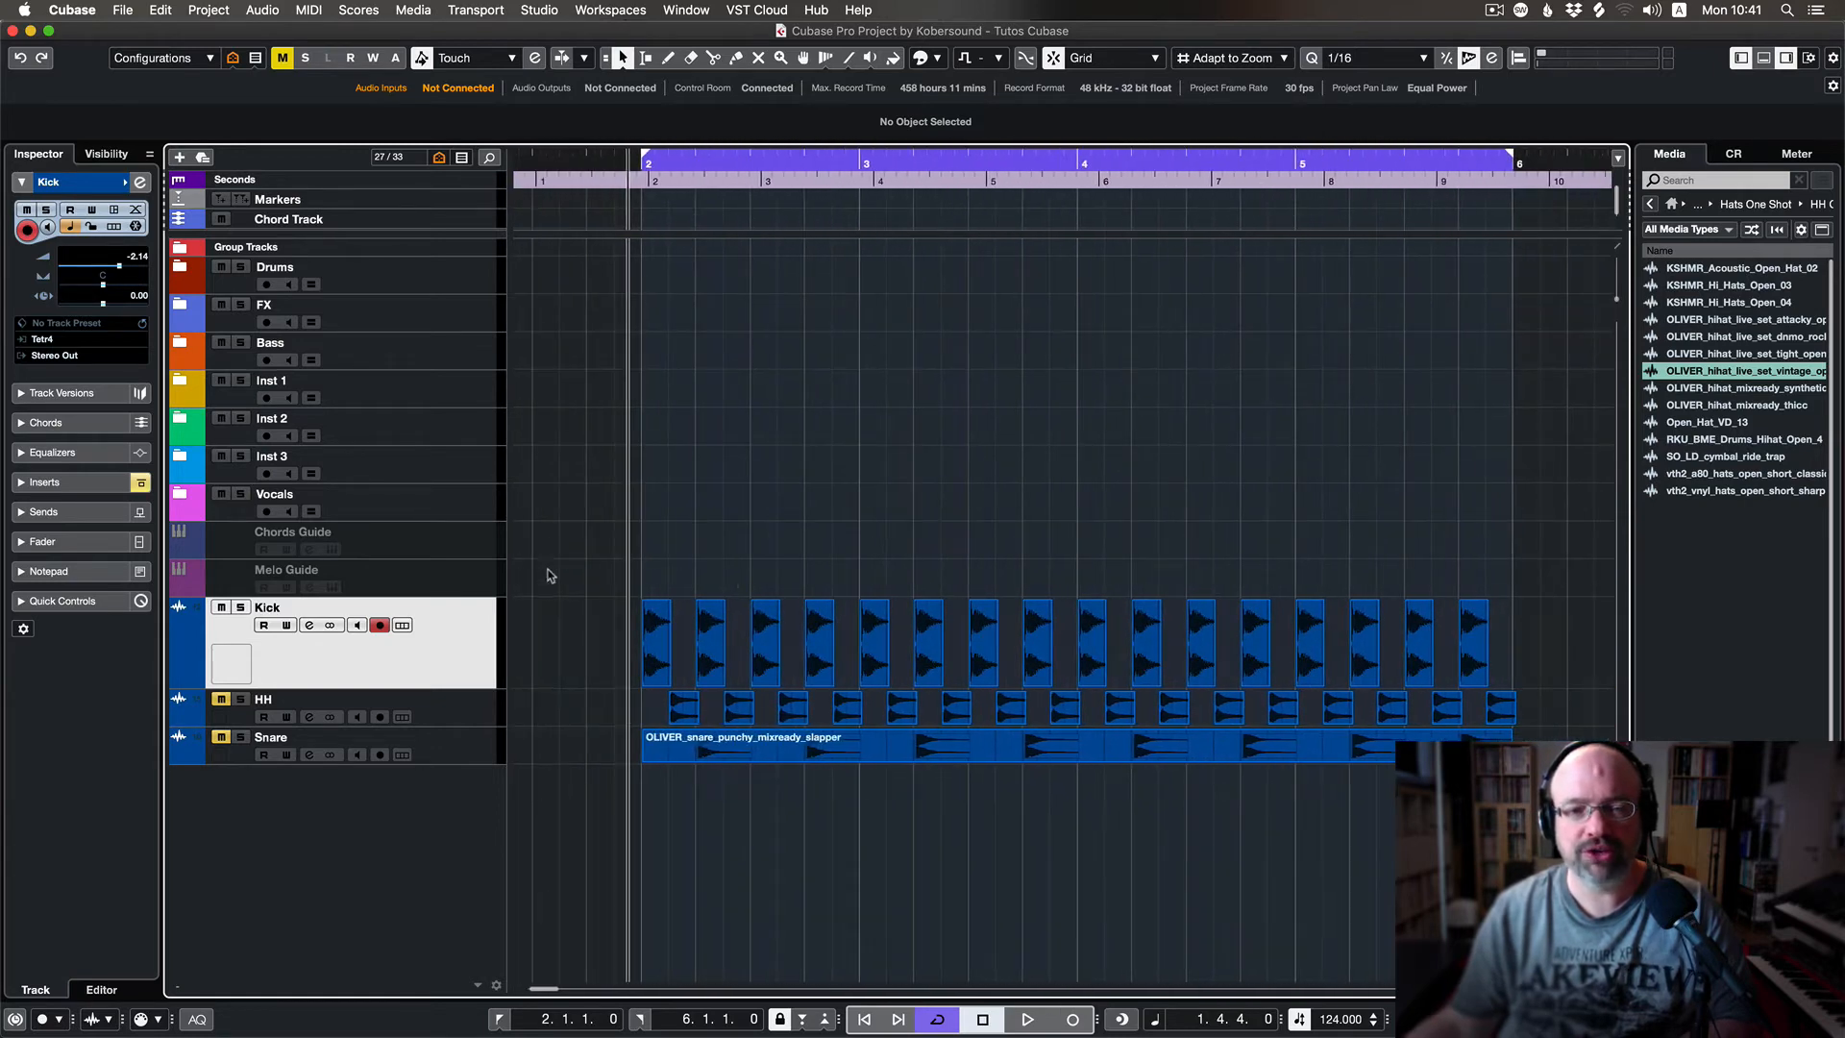
Select all kick events and trim them together to a length of 0.0.2.0, with a fade-out of 0.0.0.15
{"action": "left_click_drag", "start_coordinate": [601, 552], "coordinate": [1597, 663]}
{"action": "key", "text": "h"}
{"action": "key", "text": "h"}
{"action": "key", "text": "h"}
{"action": "key", "text": "h"}
{"action": "key", "text": "h"}
{"action": "key", "text": "h"}
{"action": "key", "text": "h"}
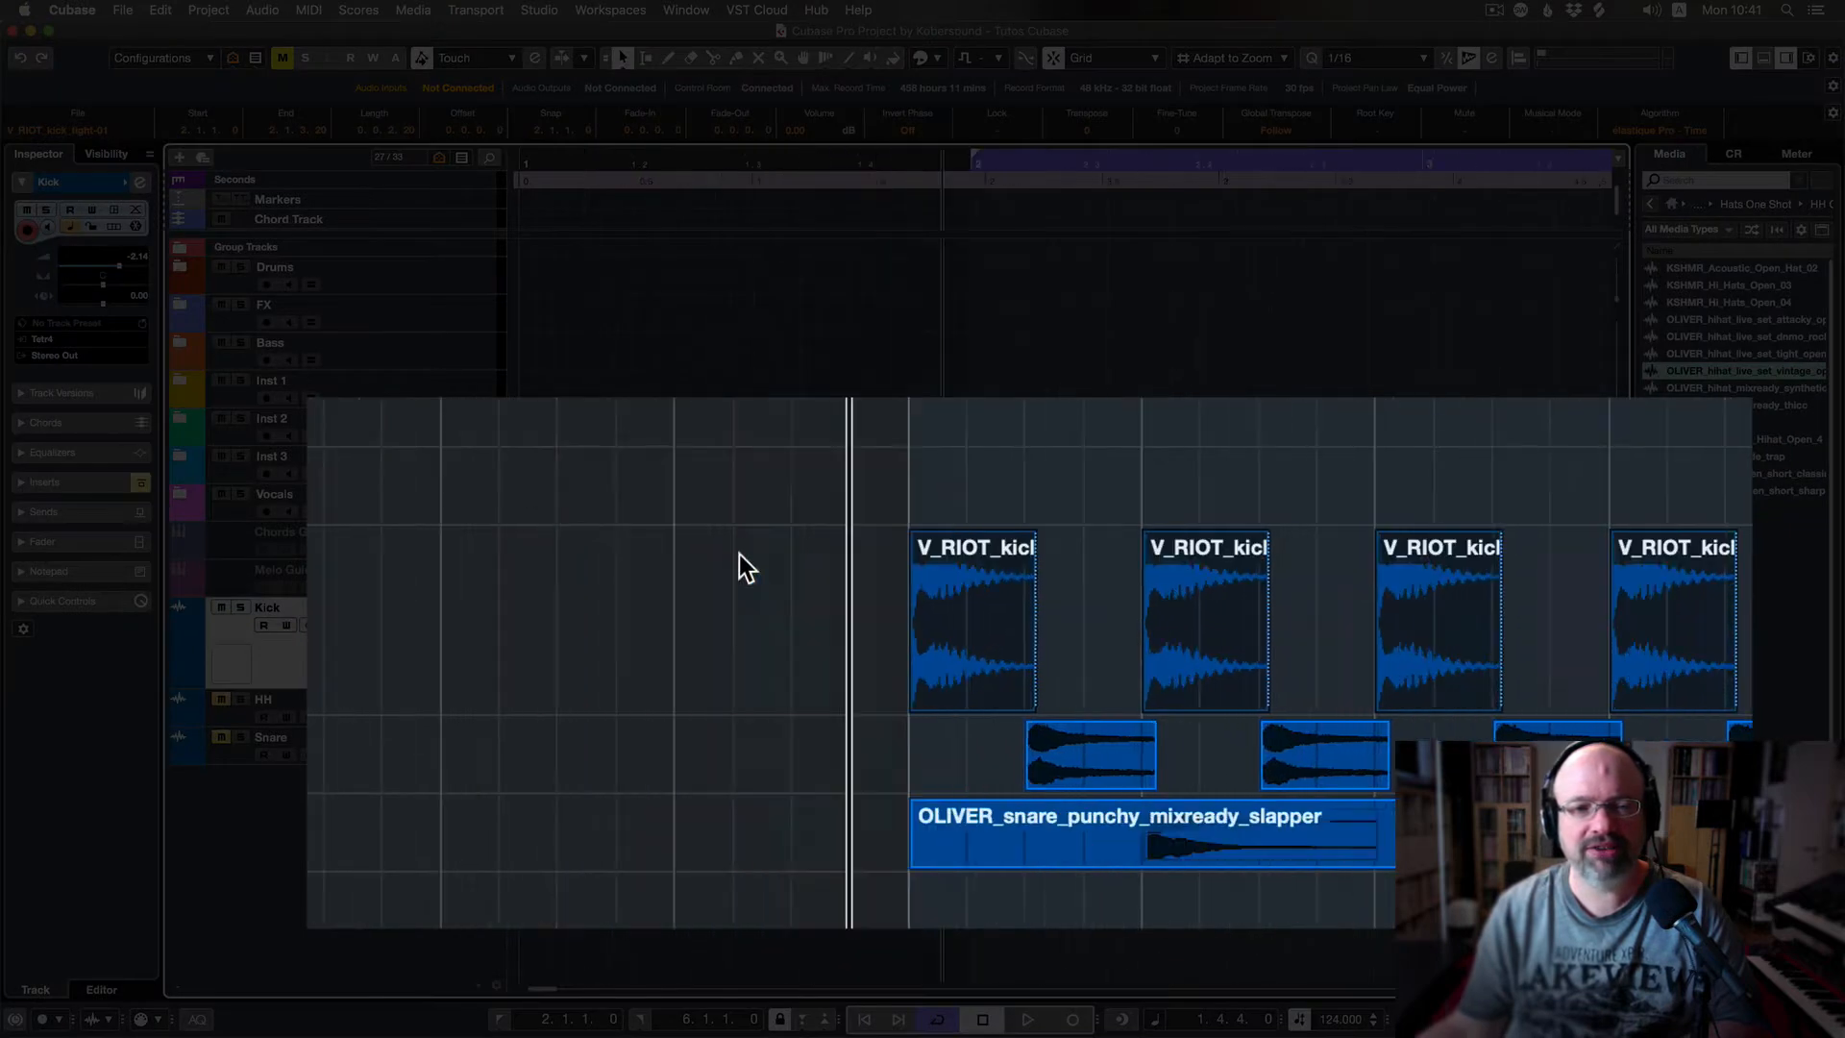
{"action": "scroll", "coordinate": [1289, 733], "scroll_direction": "right", "scroll_amount": 3}
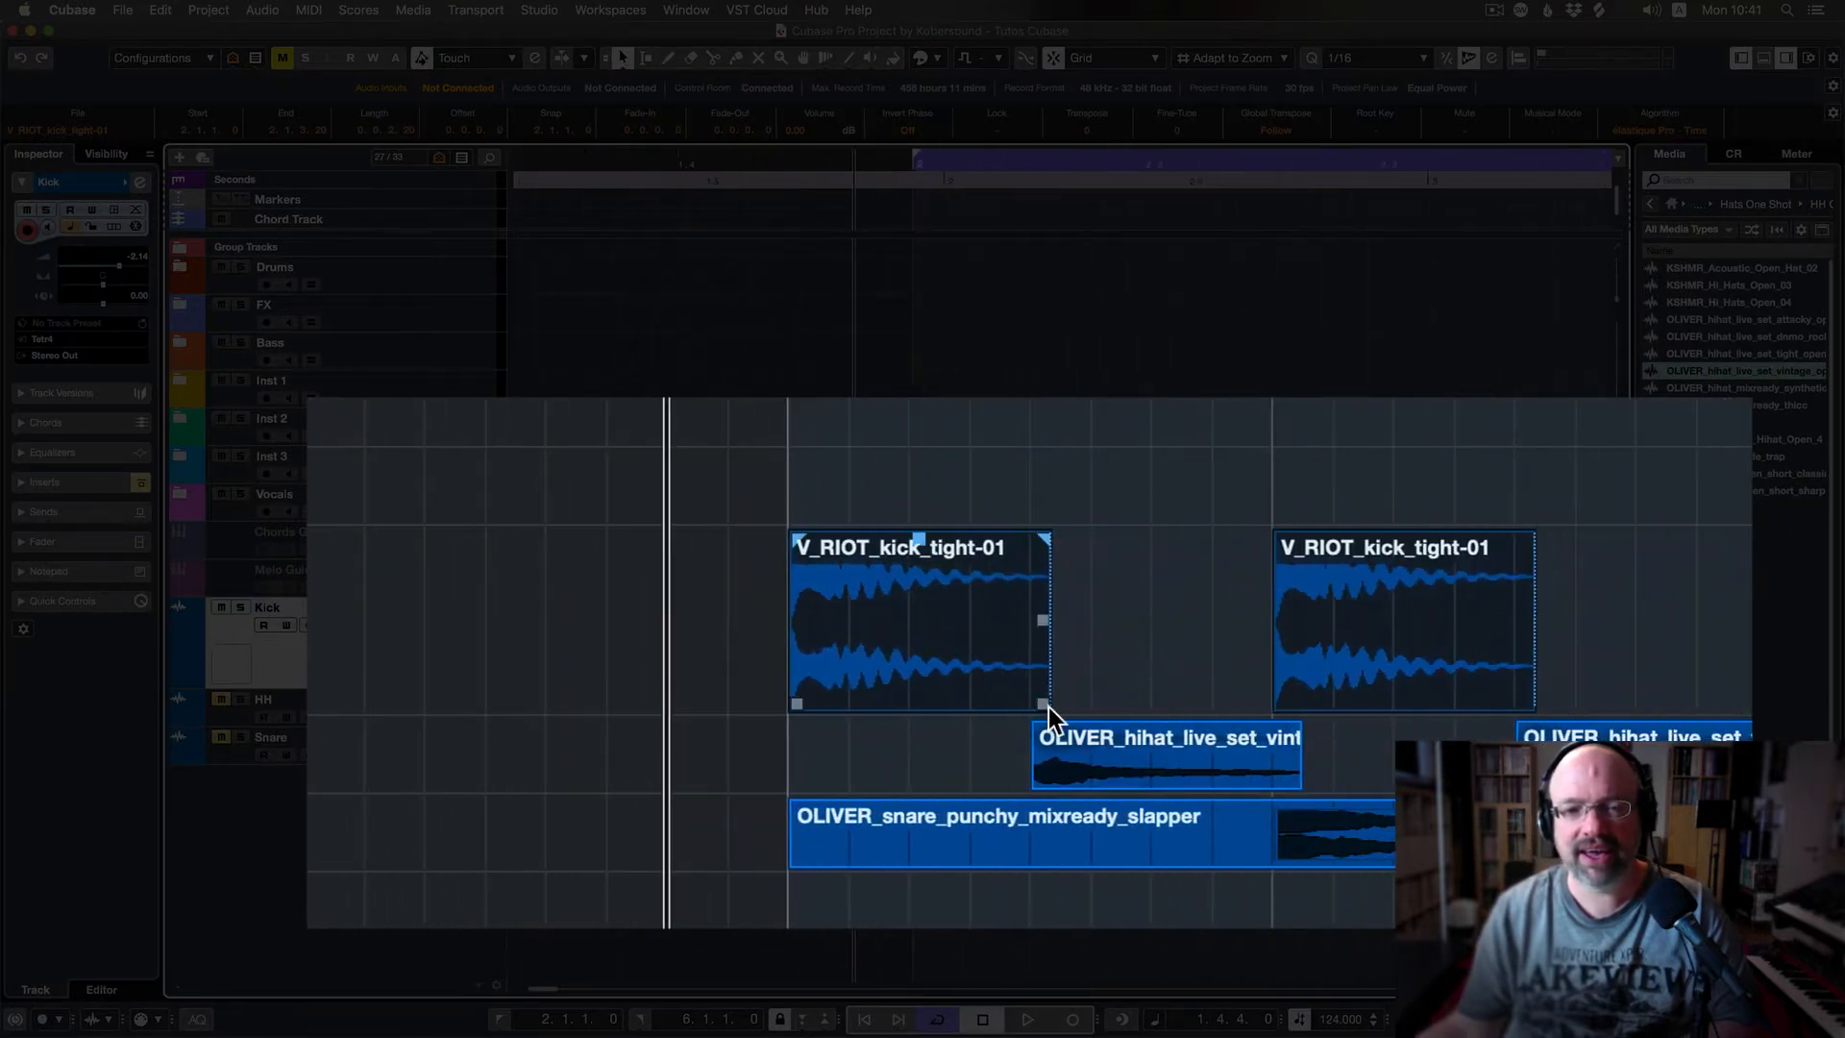
{"action": "left_click_drag", "start_coordinate": [1048, 709], "coordinate": [1018, 712]}
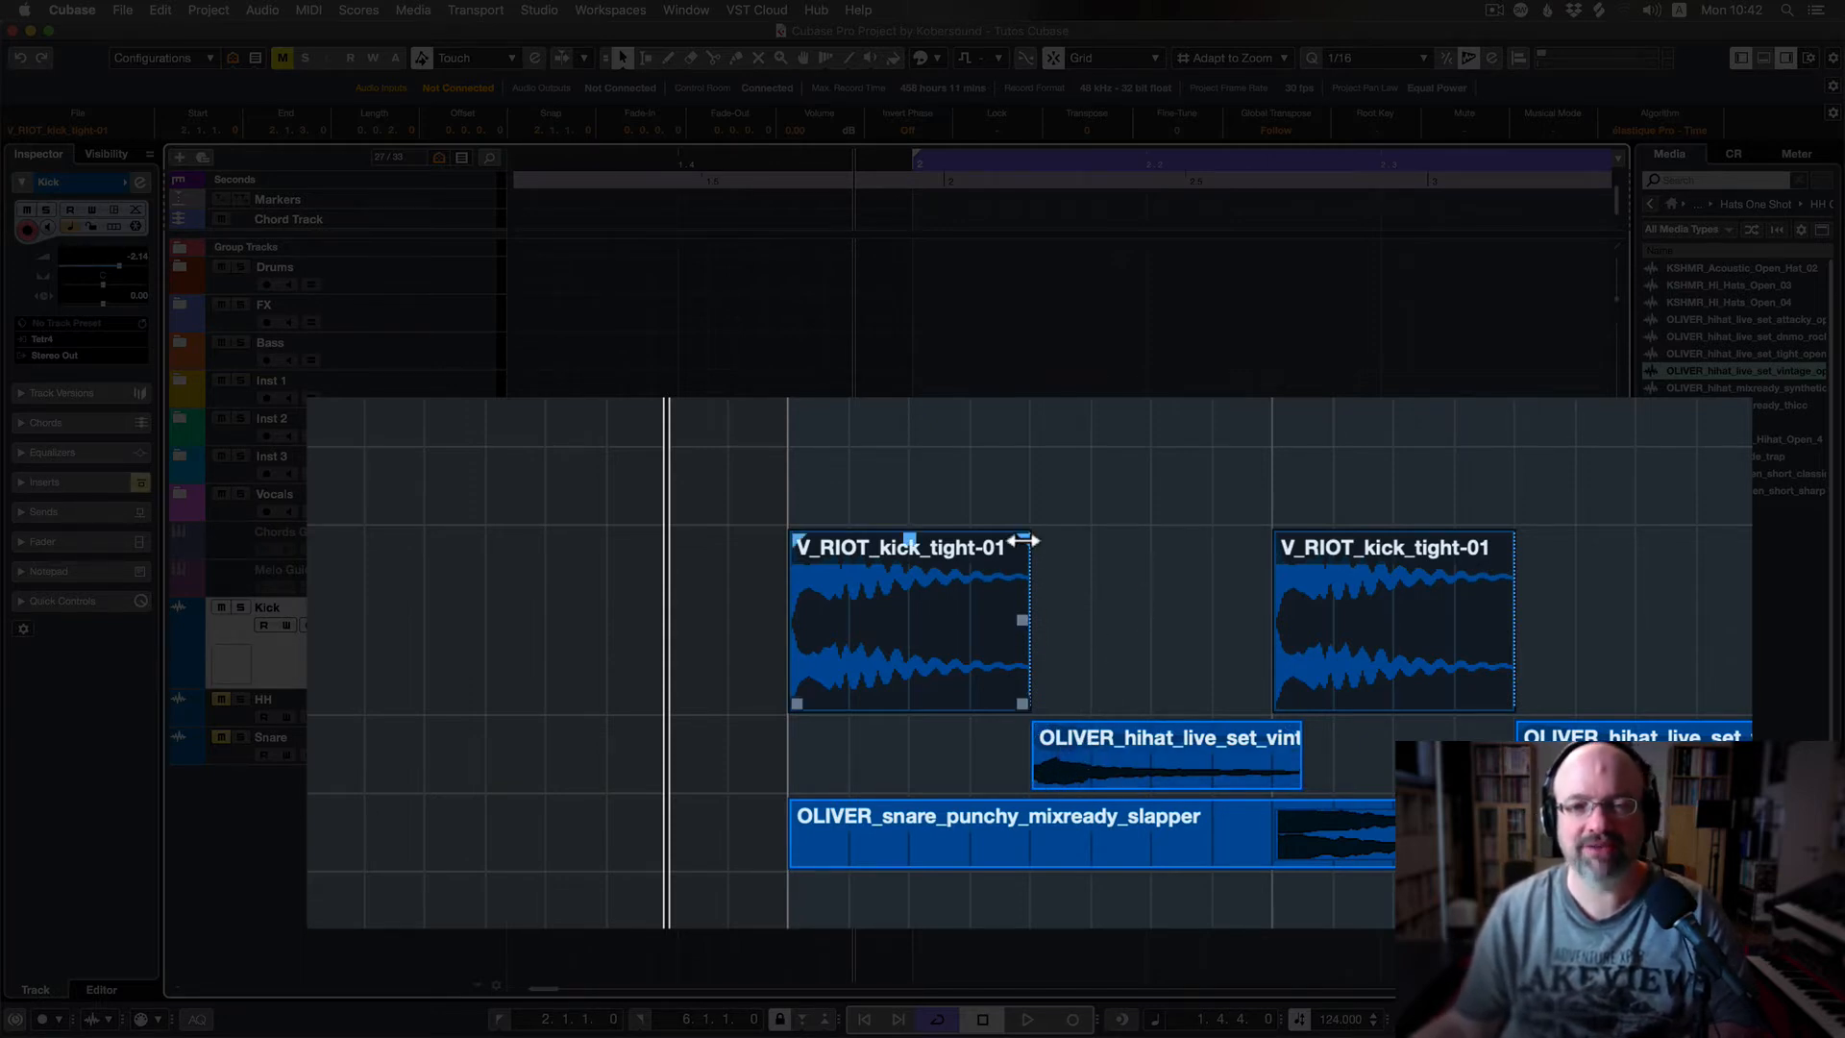
{"action": "left_click_drag", "start_coordinate": [1026, 541], "coordinate": [1009, 539]}
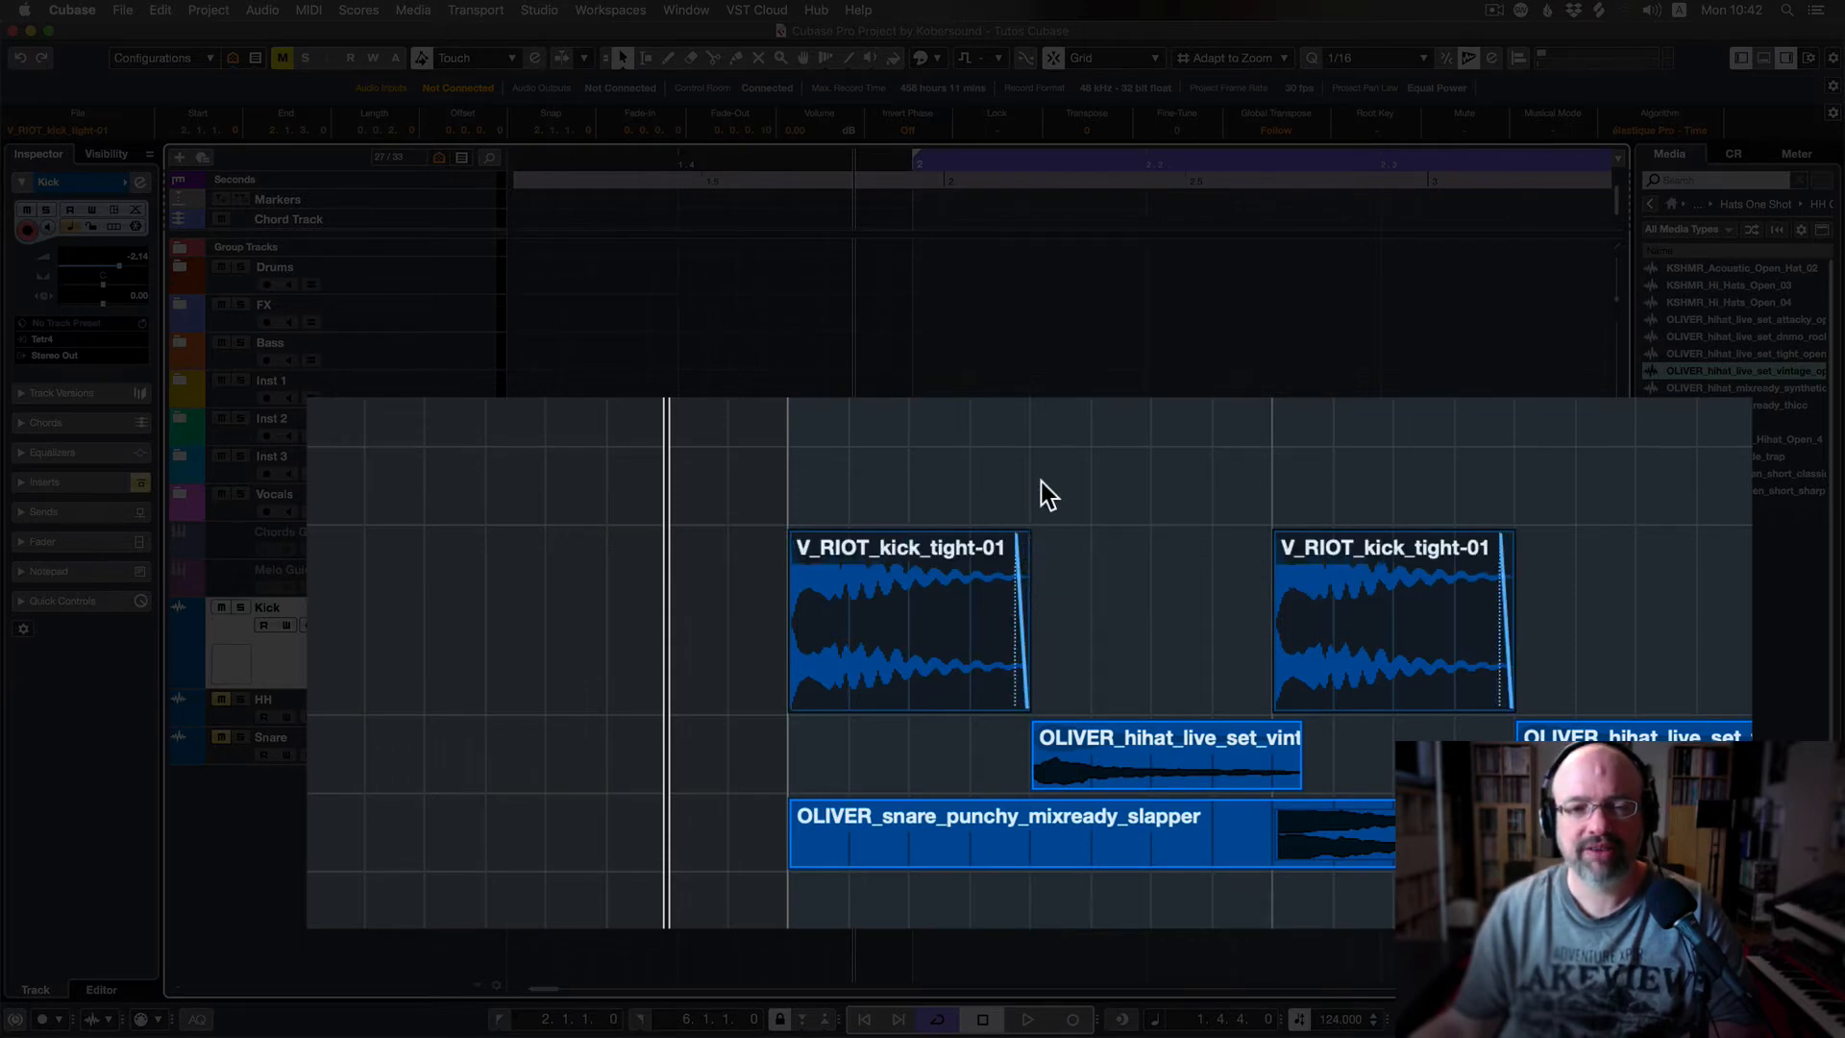
{"action": "left_click", "coordinate": [1043, 480]}
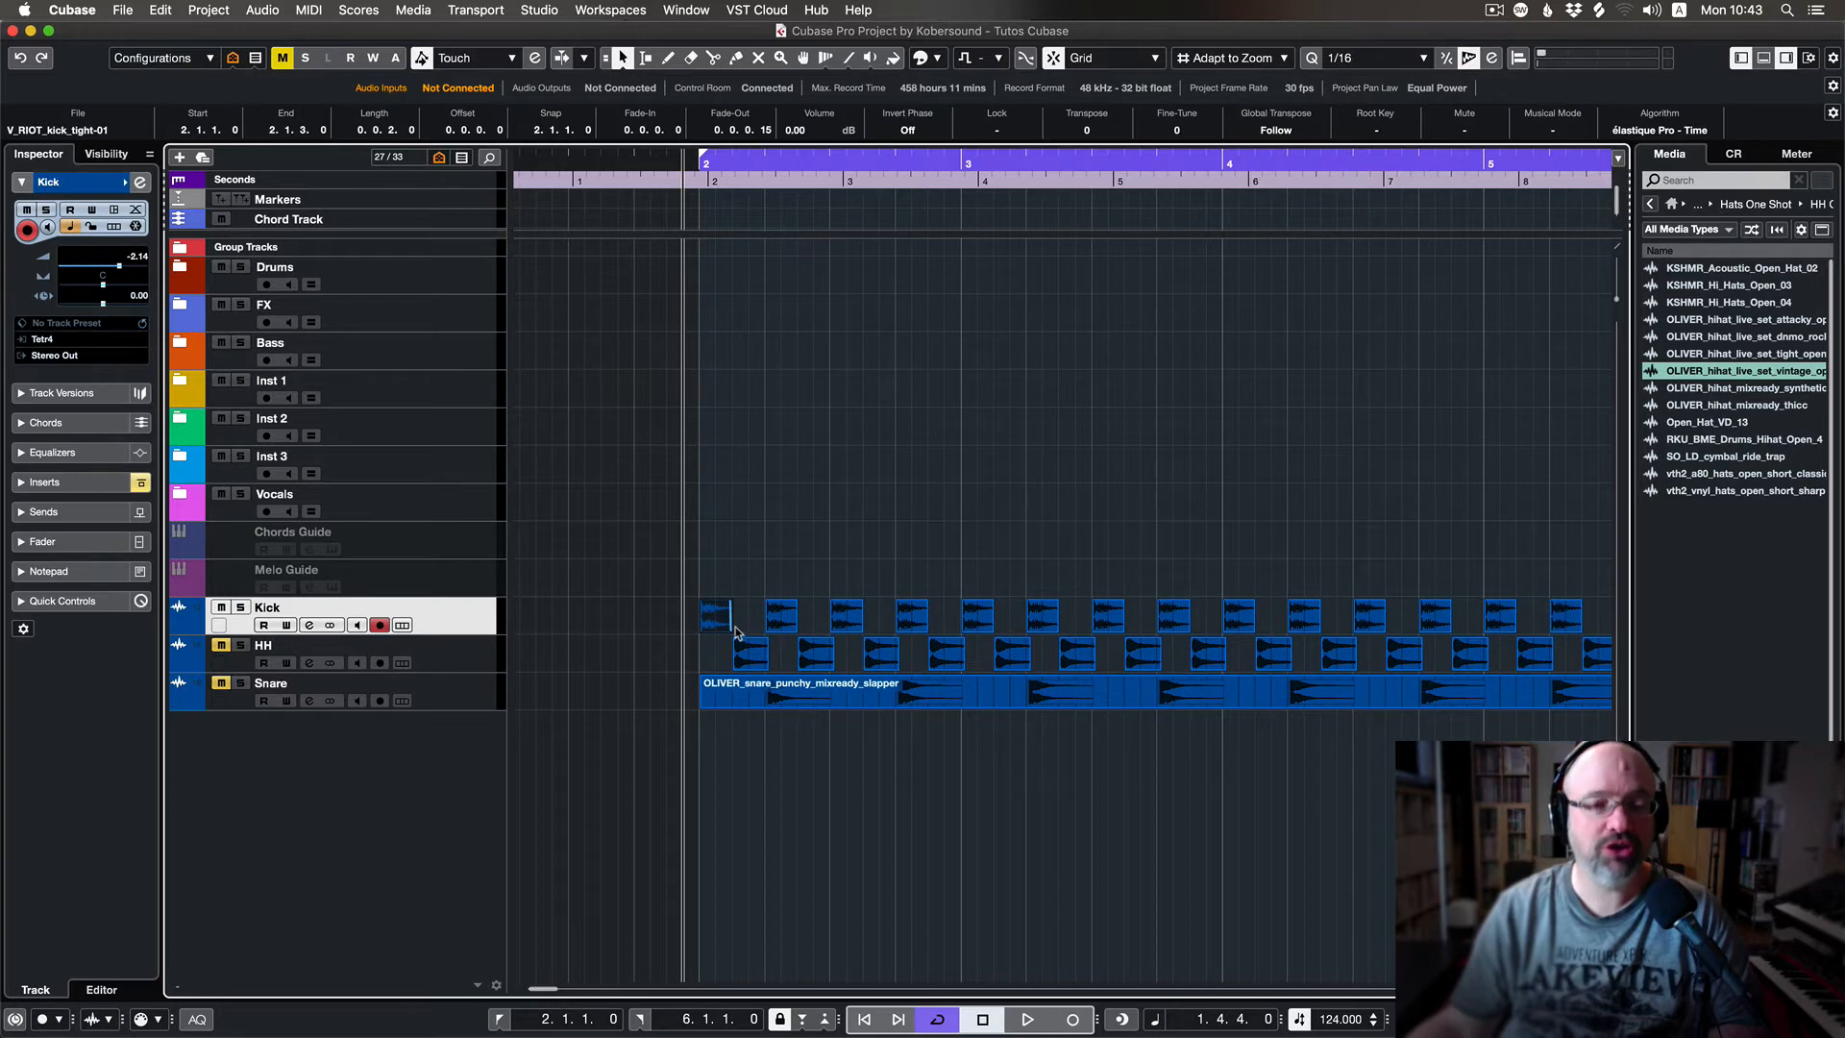
Unmute the HH track and delete all its hi-hat events except the first one
{"action": "scroll", "coordinate": [723, 605], "scroll_direction": "right", "scroll_amount": 3}
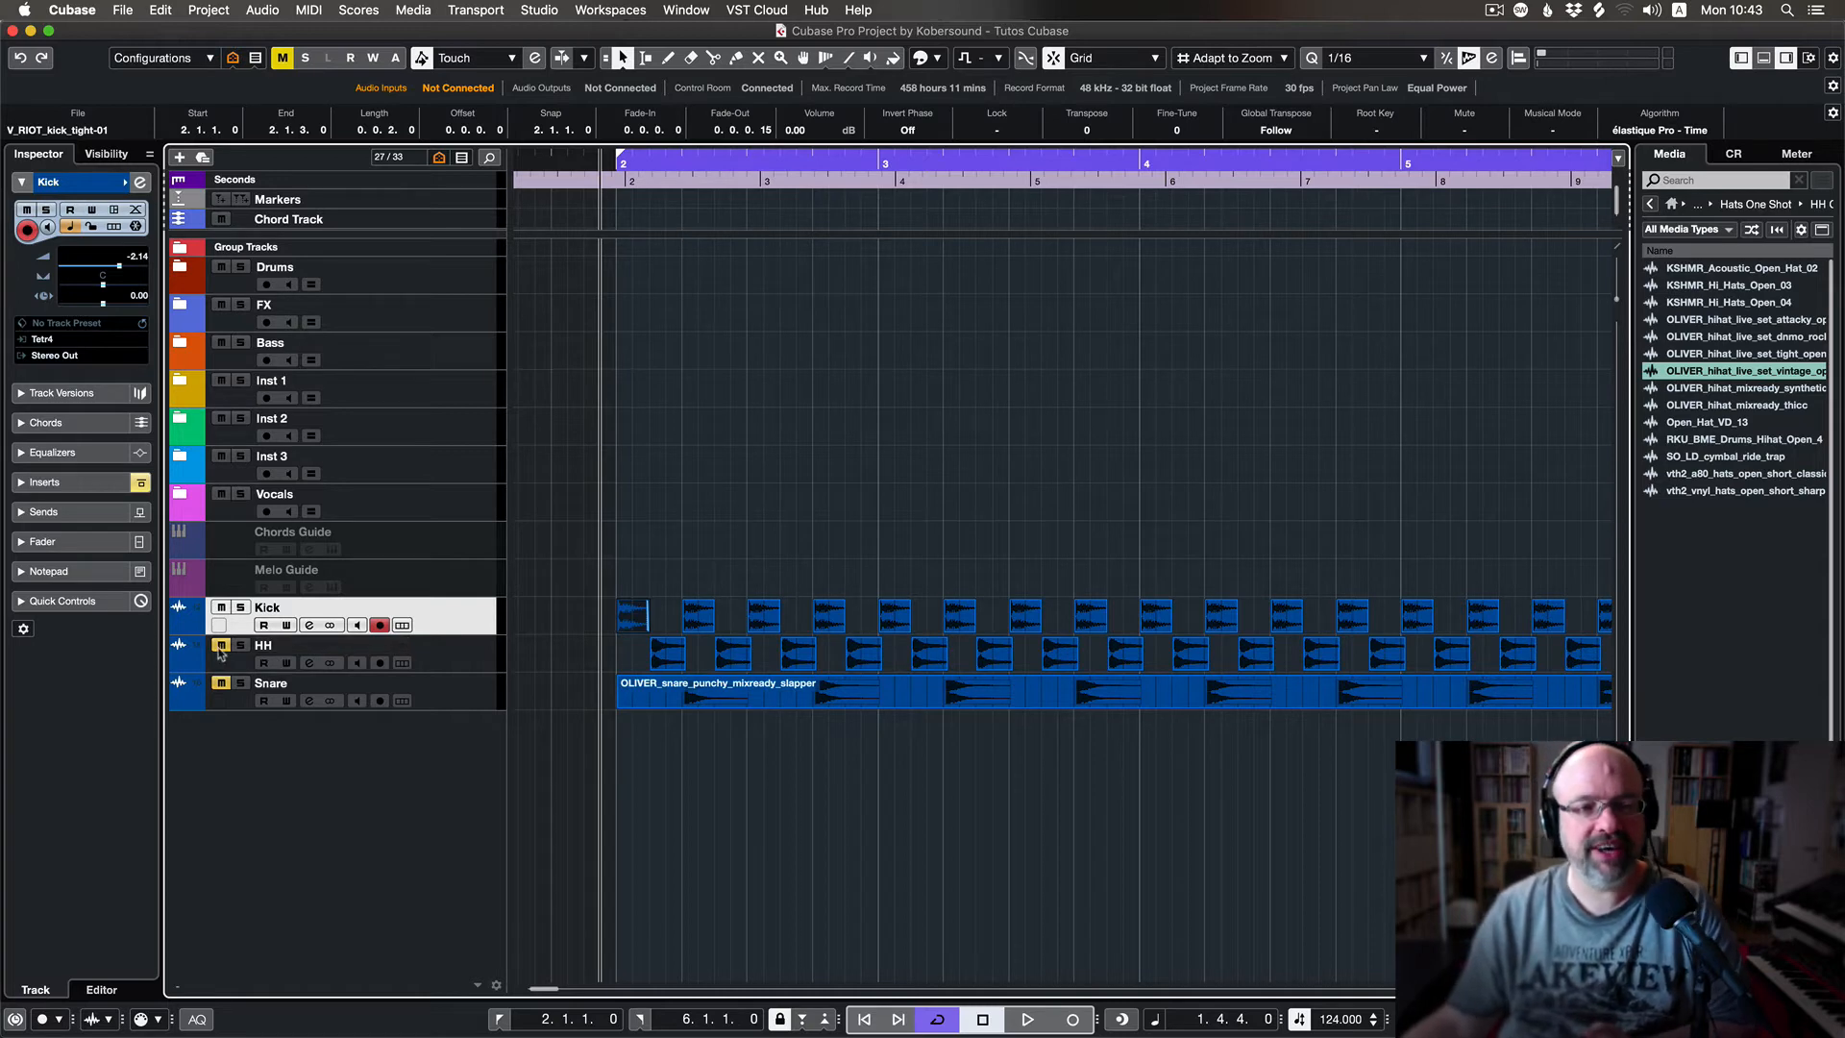
{"action": "left_click", "coordinate": [220, 645]}
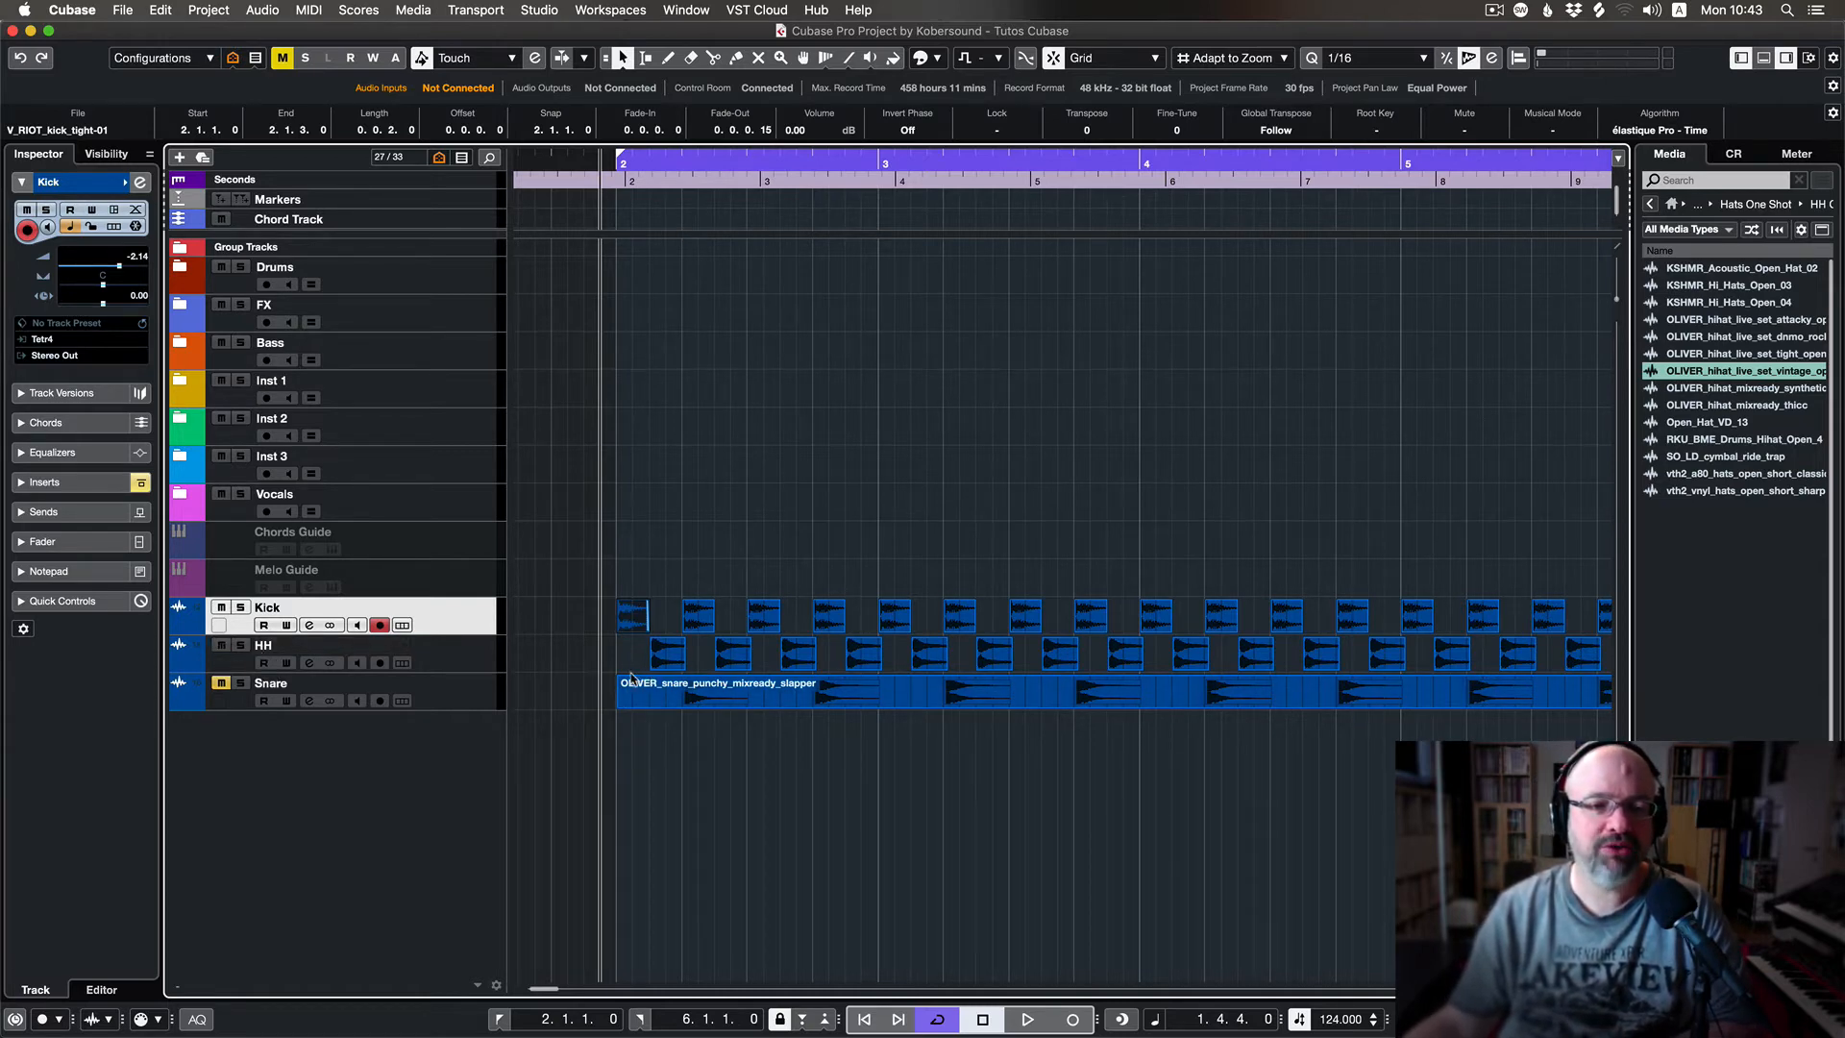
{"action": "scroll", "coordinate": [697, 665], "scroll_direction": "right", "scroll_amount": 2}
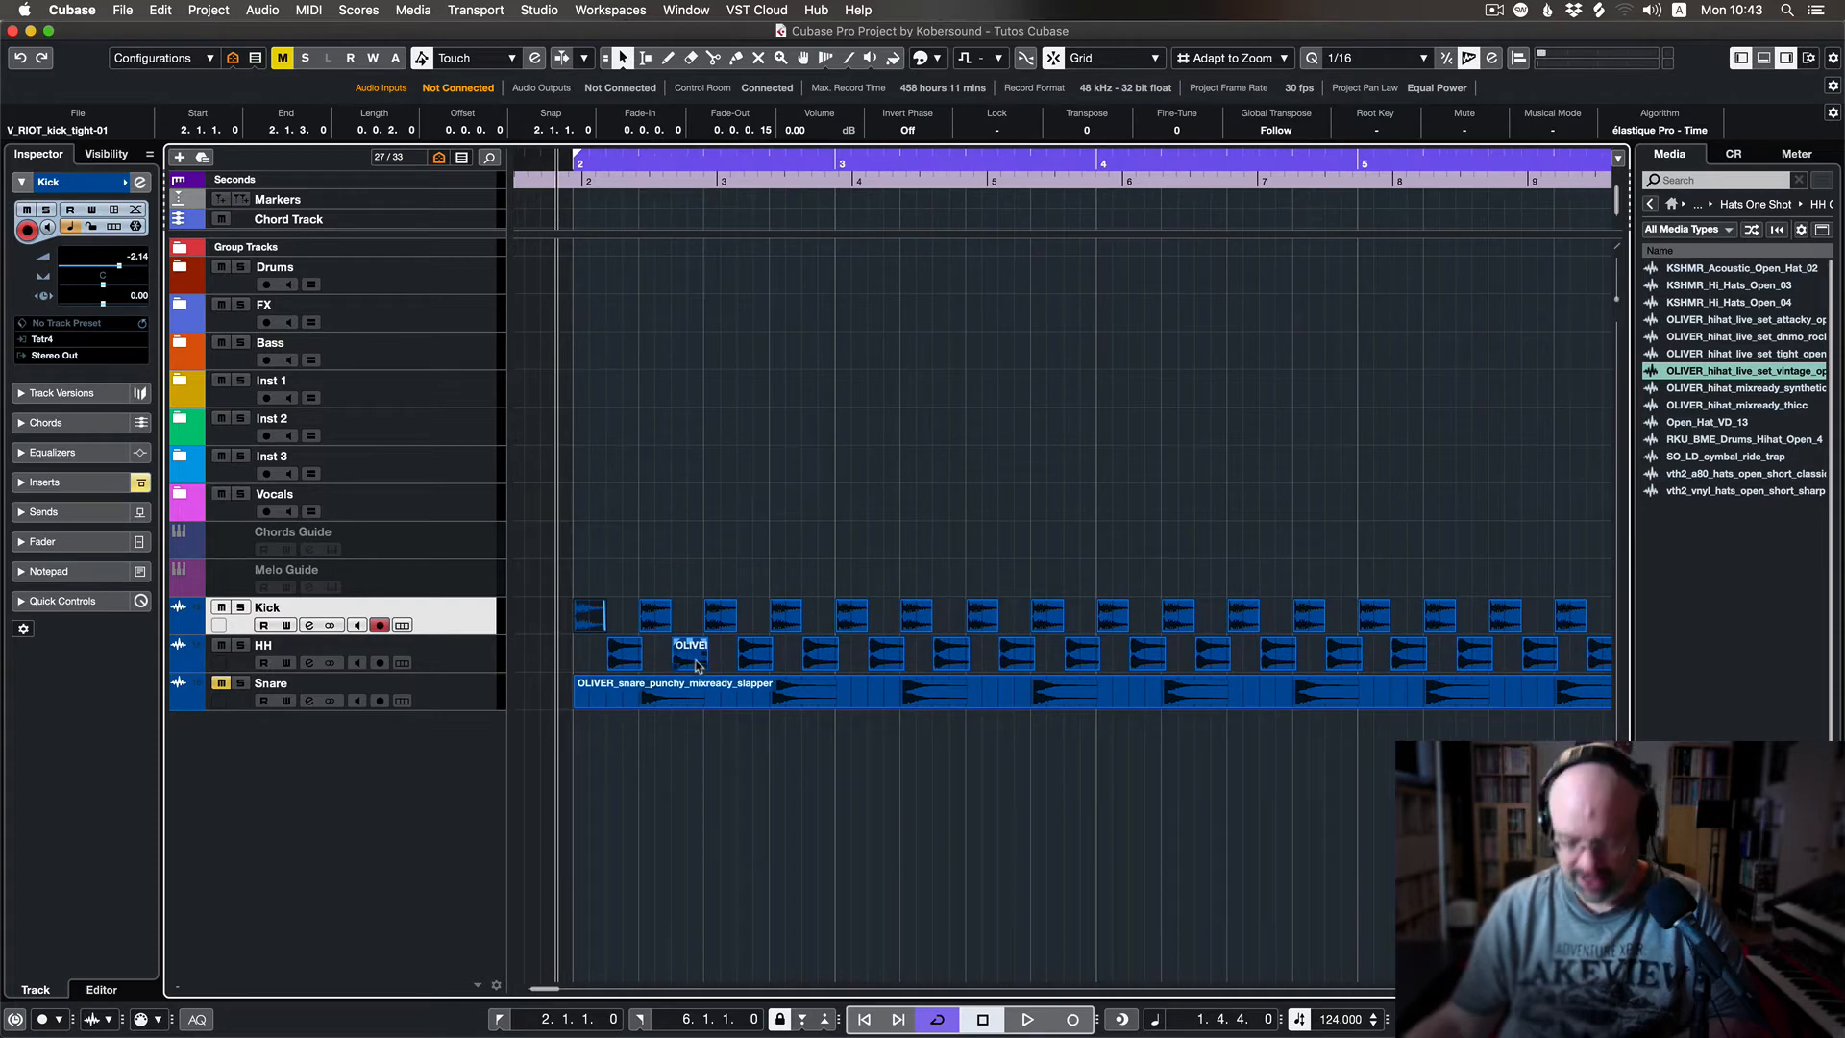
{"action": "key", "text": "g"}
{"action": "key", "text": "g"}
{"action": "key", "text": "g"}
{"action": "key", "text": "g"}
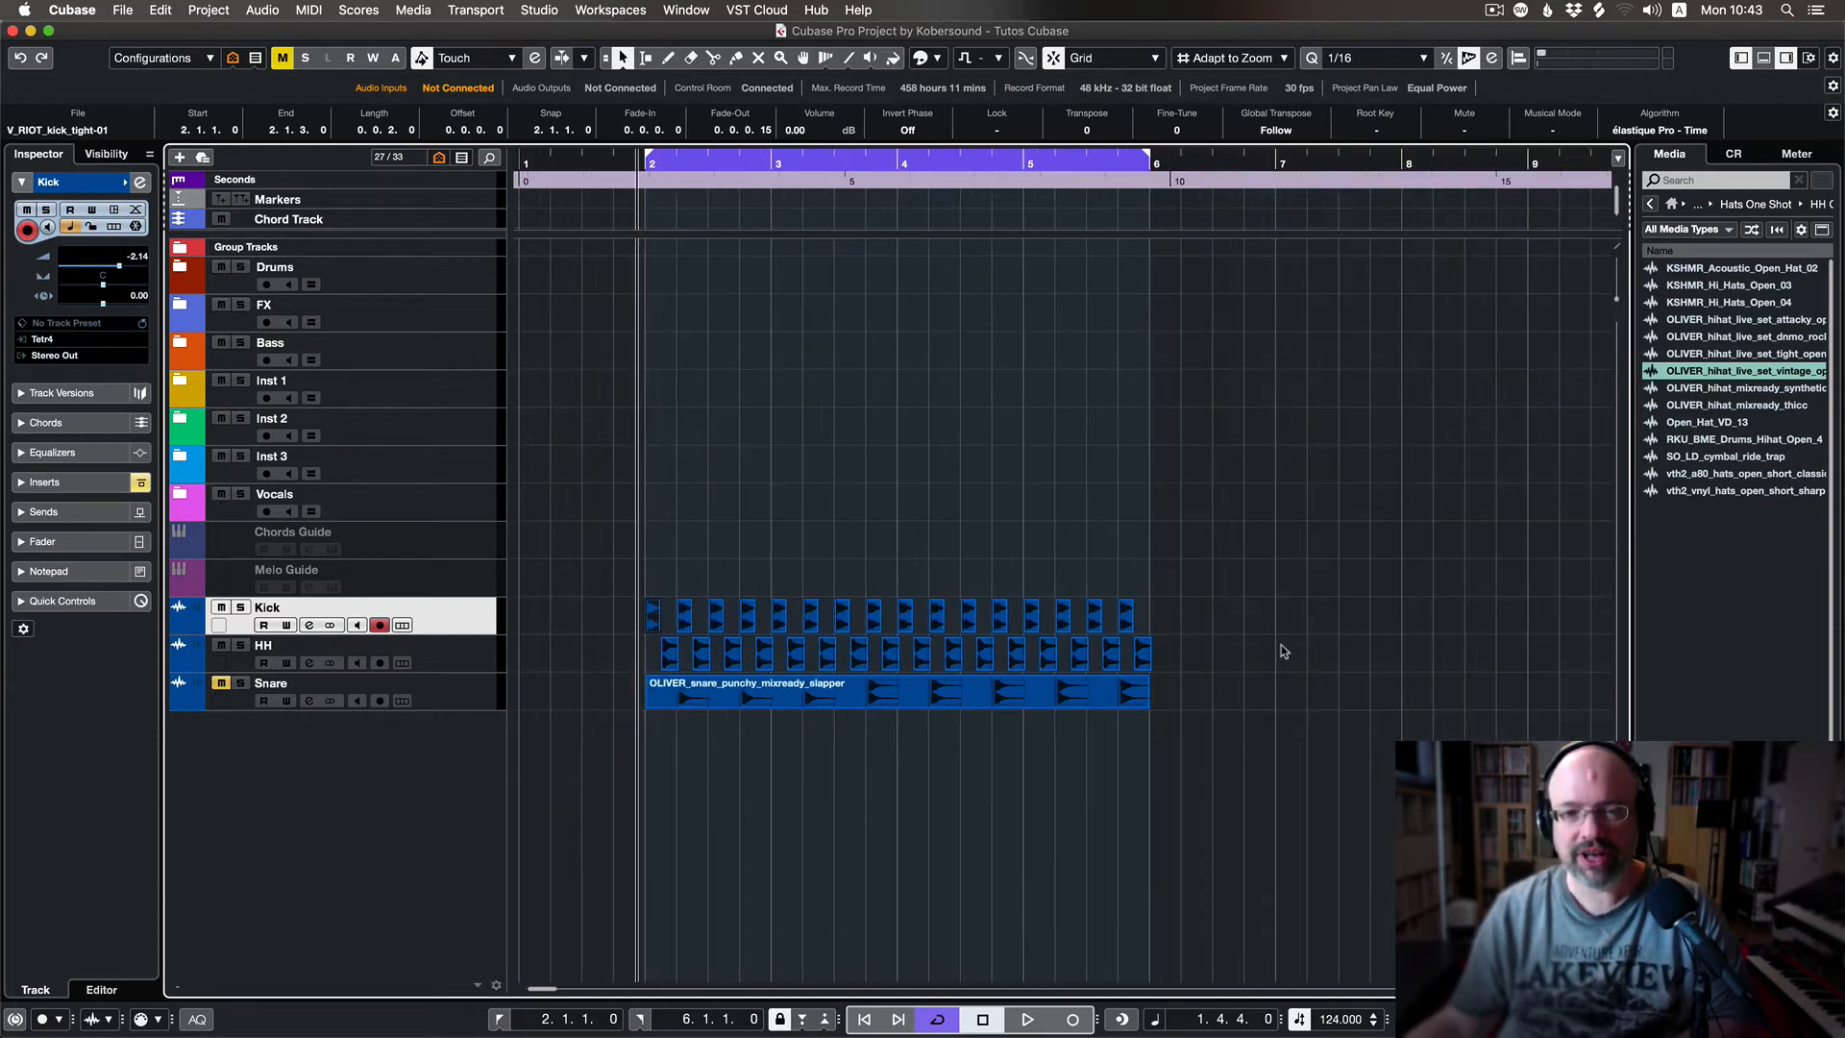
{"action": "left_click_drag", "start_coordinate": [1279, 650], "coordinate": [692, 663]}
{"action": "key", "text": "Delete"}
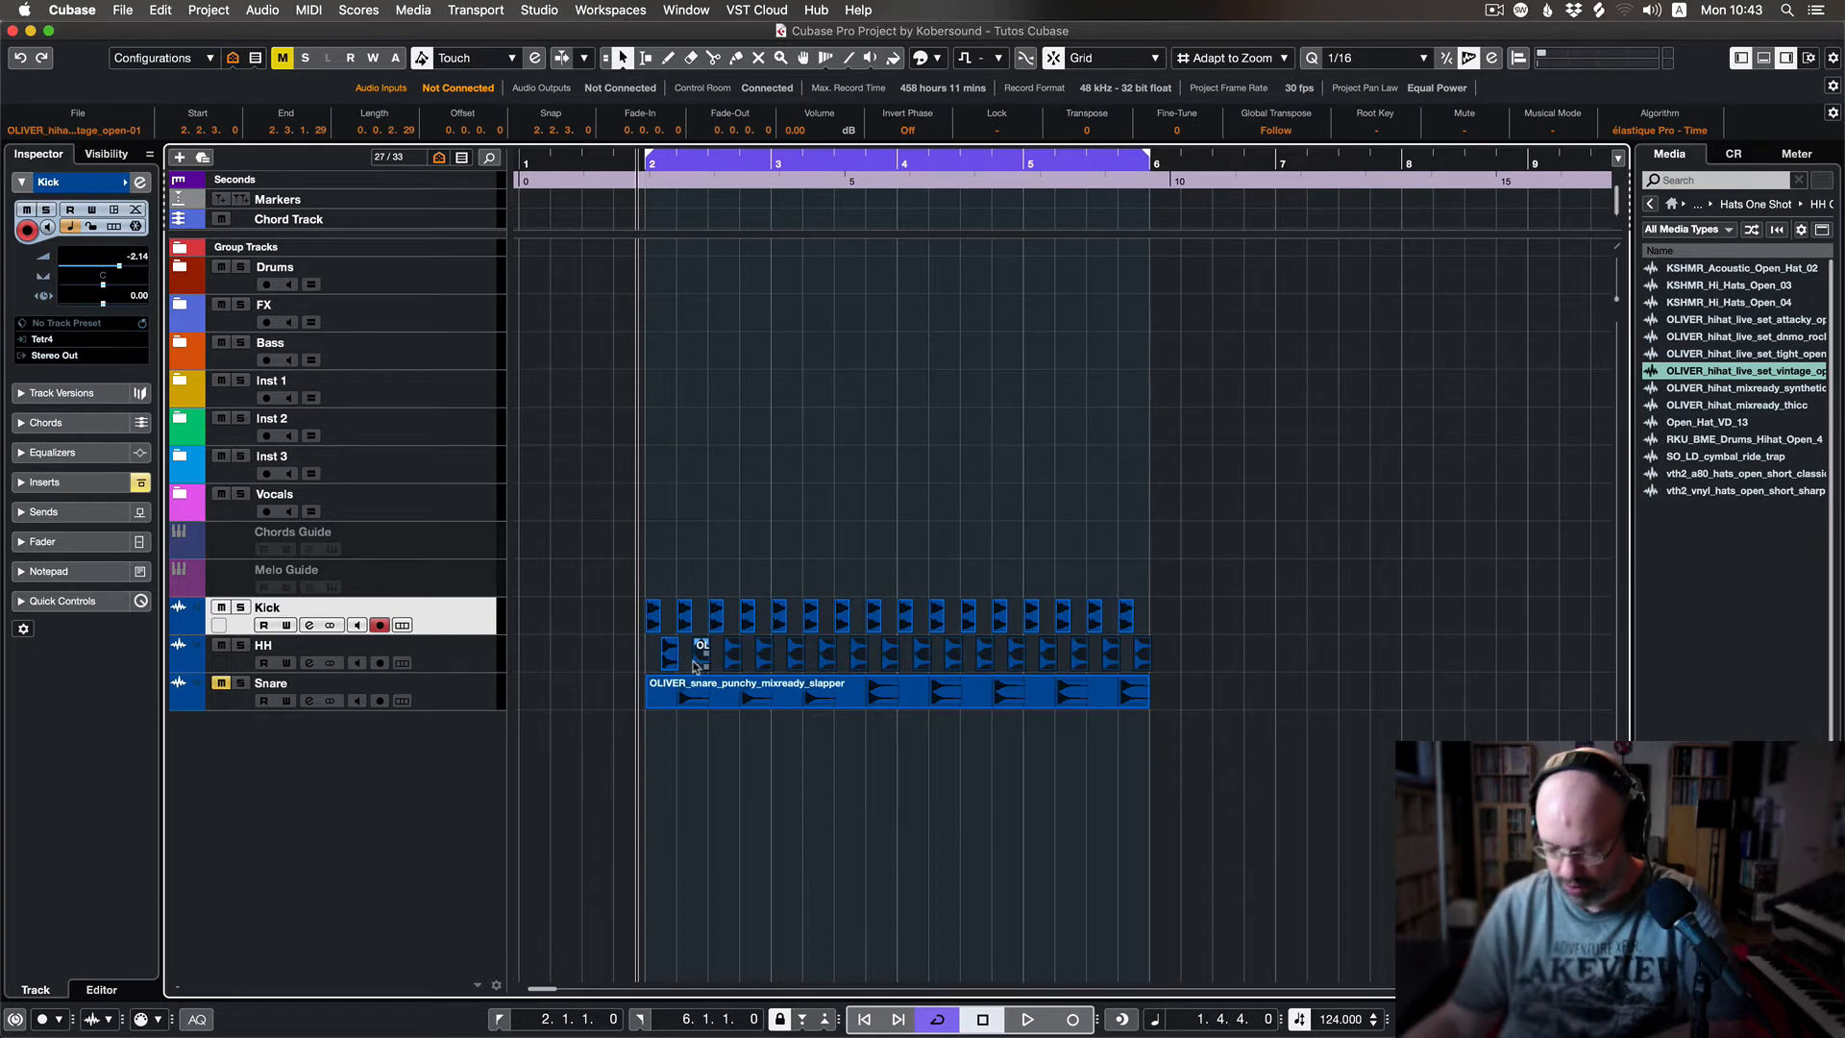
Convert the remaining hi-hat event on the HH track into an audio part
{"action": "scroll", "coordinate": [692, 666], "scroll_direction": "right", "scroll_amount": 1}
{"action": "key", "text": "h"}
{"action": "key", "text": "h"}
{"action": "key", "text": "h"}
{"action": "key", "text": "h"}
{"action": "key", "text": "h"}
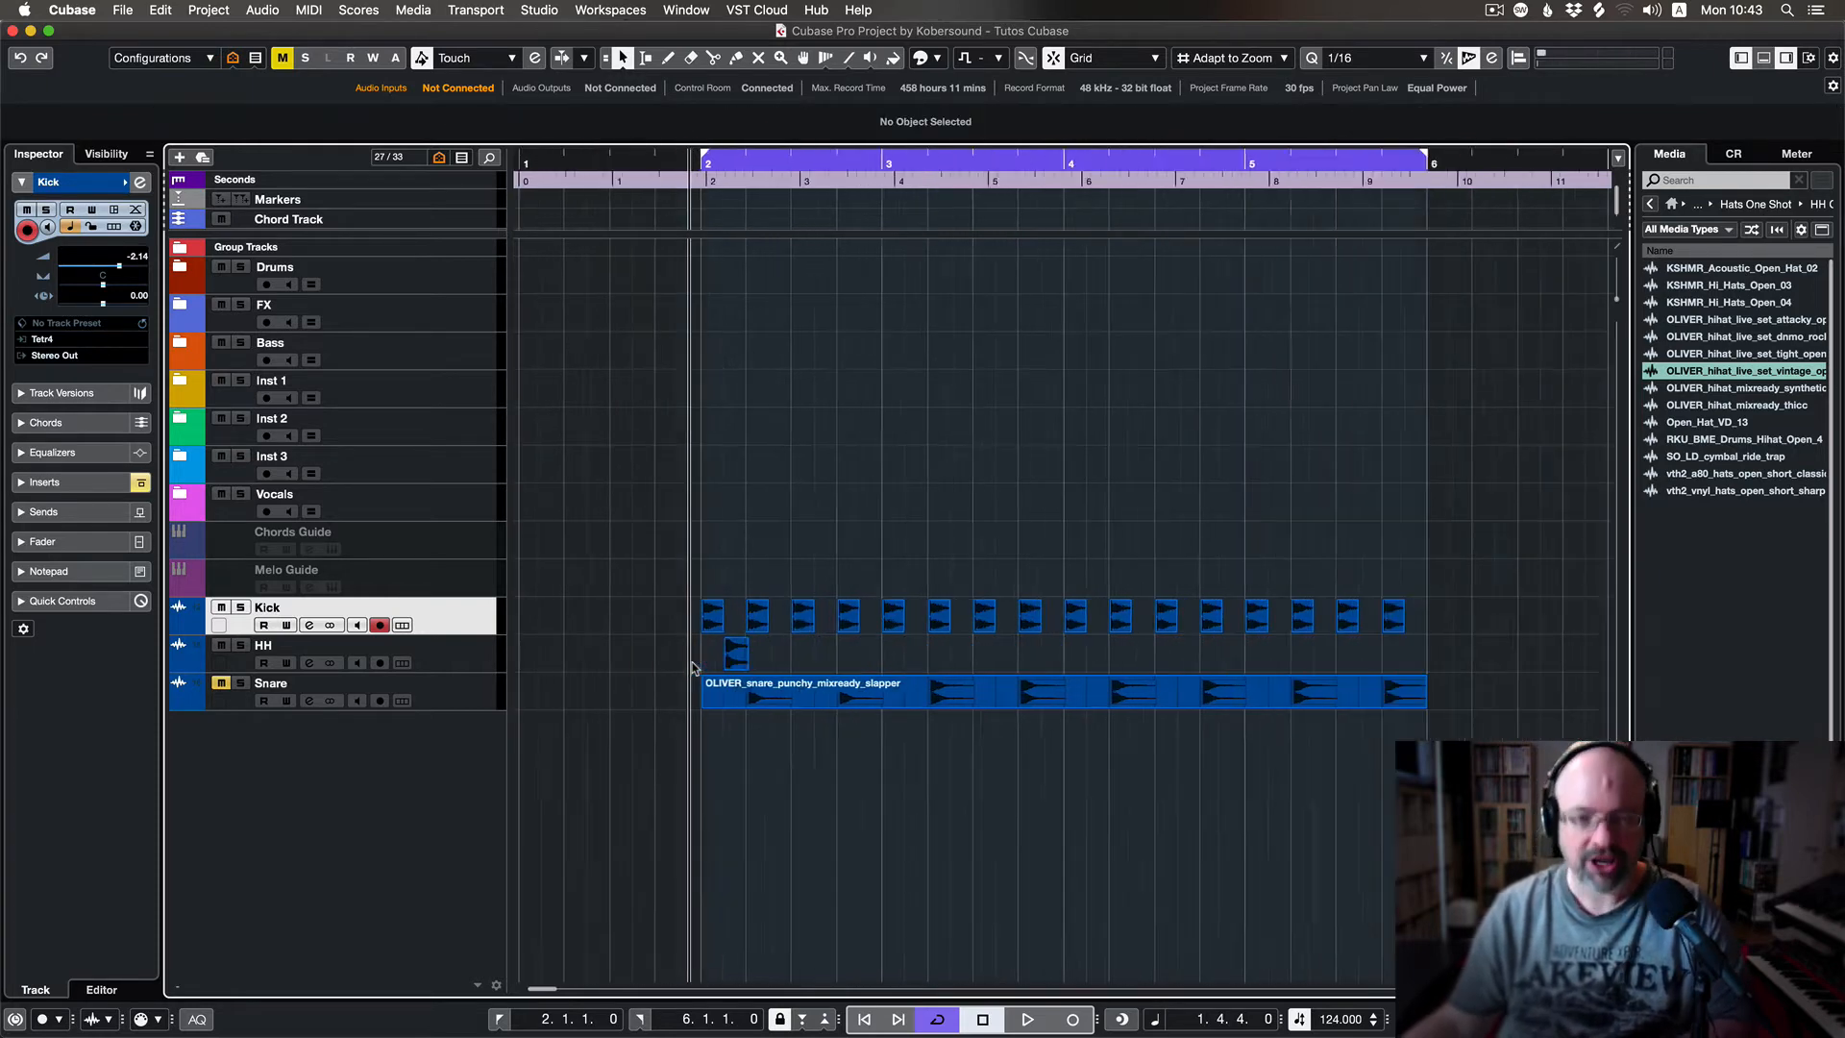
{"action": "key", "text": "h"}
{"action": "scroll", "coordinate": [1036, 666], "scroll_direction": "right", "scroll_amount": 4}
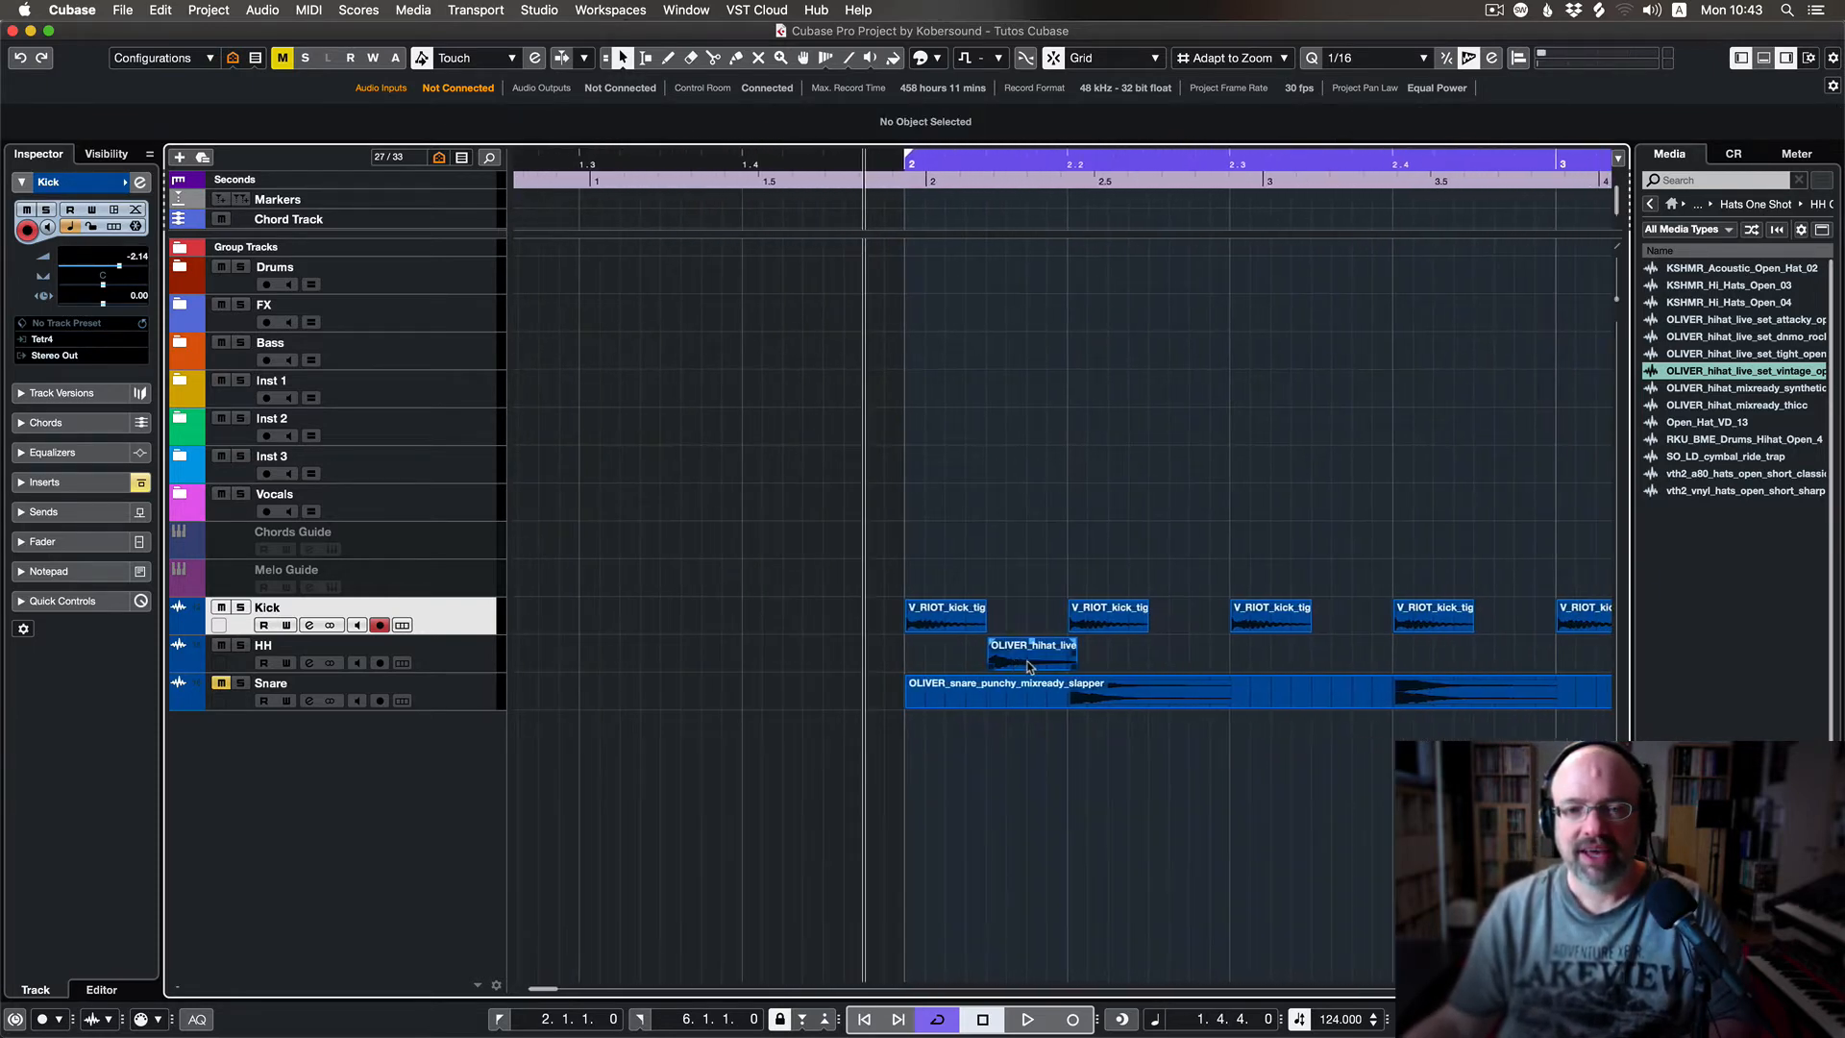
{"action": "left_click", "coordinate": [1052, 663]}
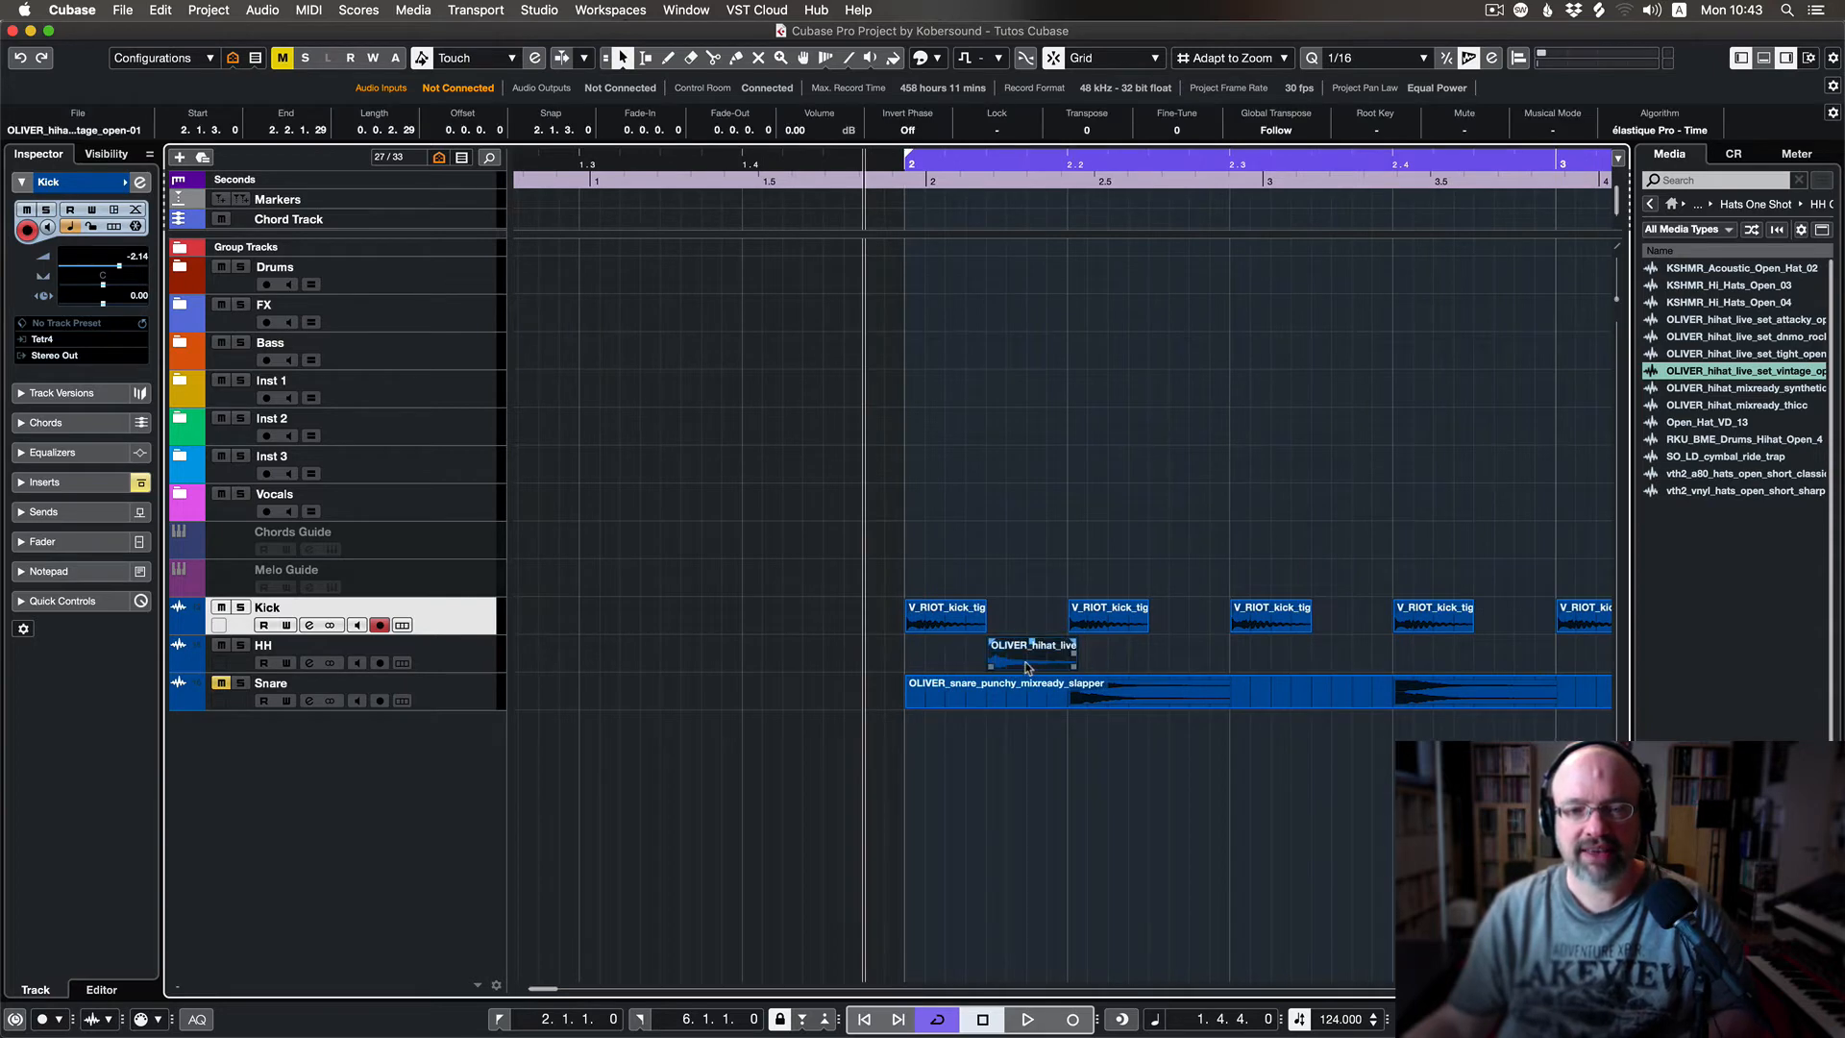
{"action": "key", "text": "alt+p"}
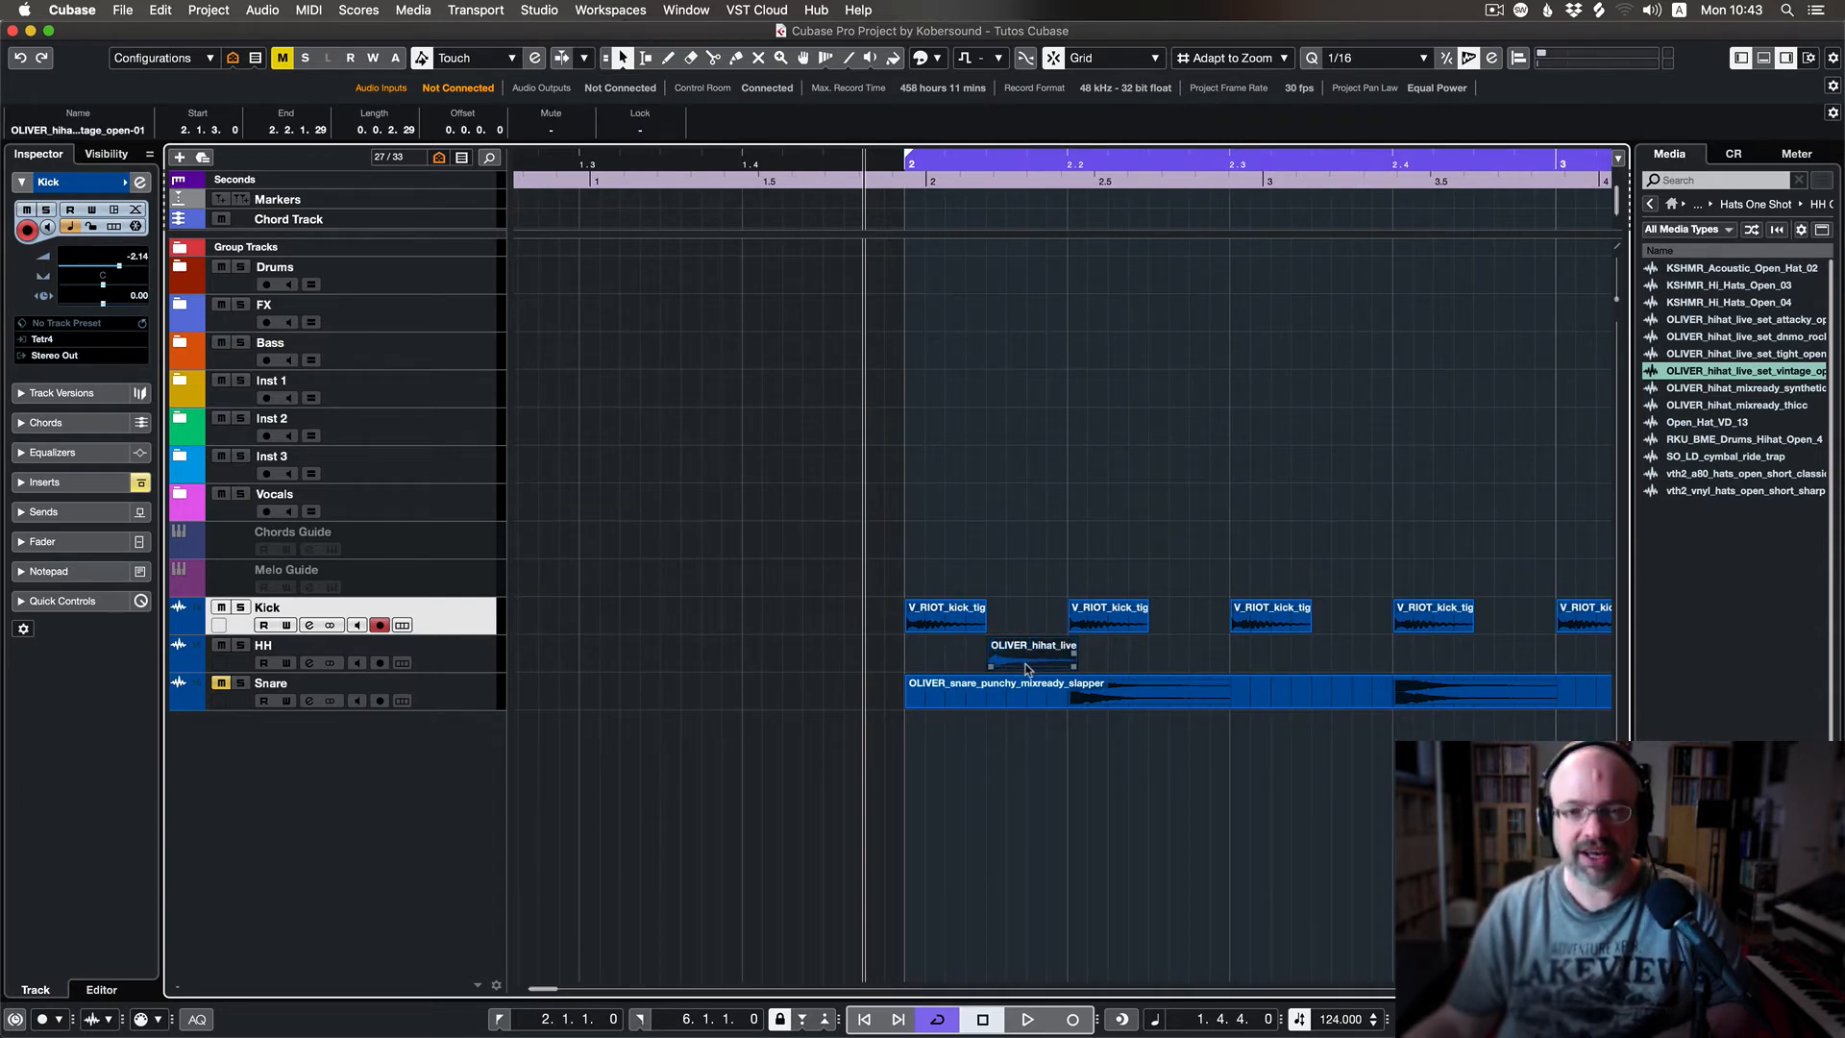
Open the HH part for editing and extend its boundaries so the part spans from bar 2 to bar 6
{"action": "double_click", "coordinate": [1026, 665]}
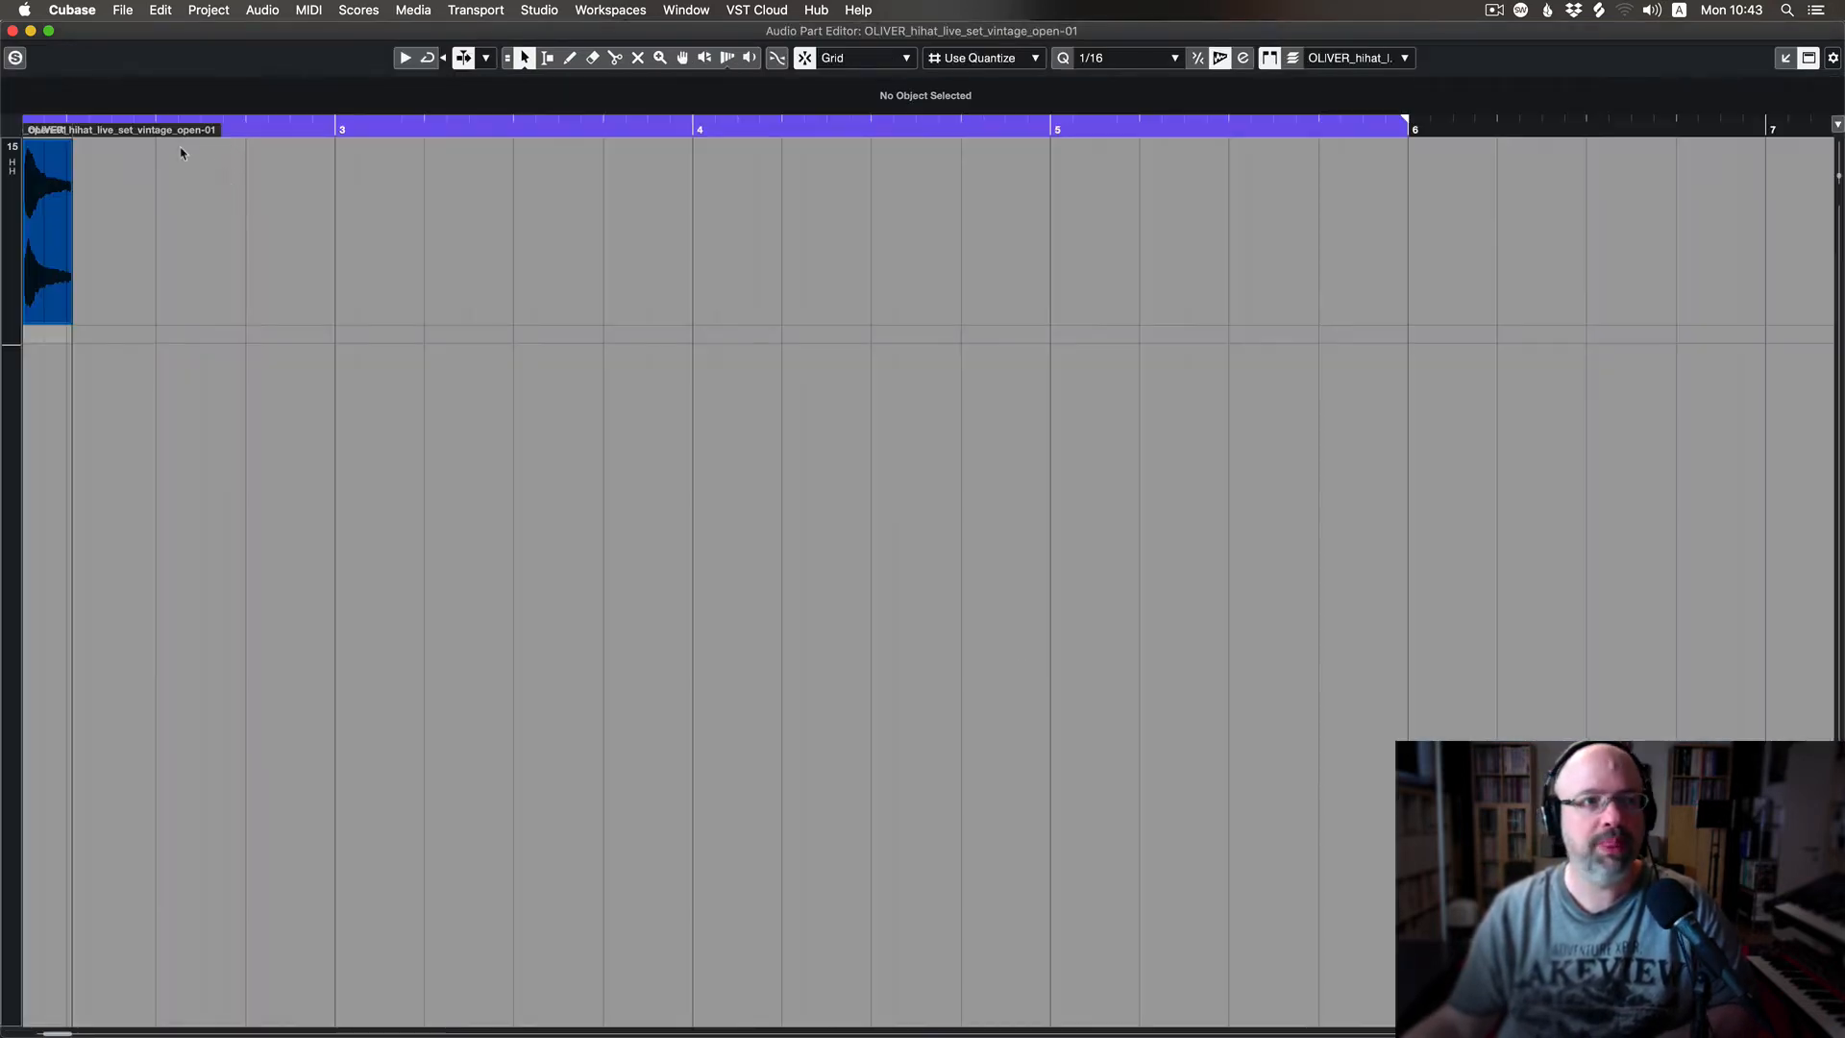
{"action": "scroll", "coordinate": [205, 214], "scroll_direction": "left", "scroll_amount": 5}
{"action": "scroll", "coordinate": [209, 221], "scroll_direction": "left", "scroll_amount": 2}
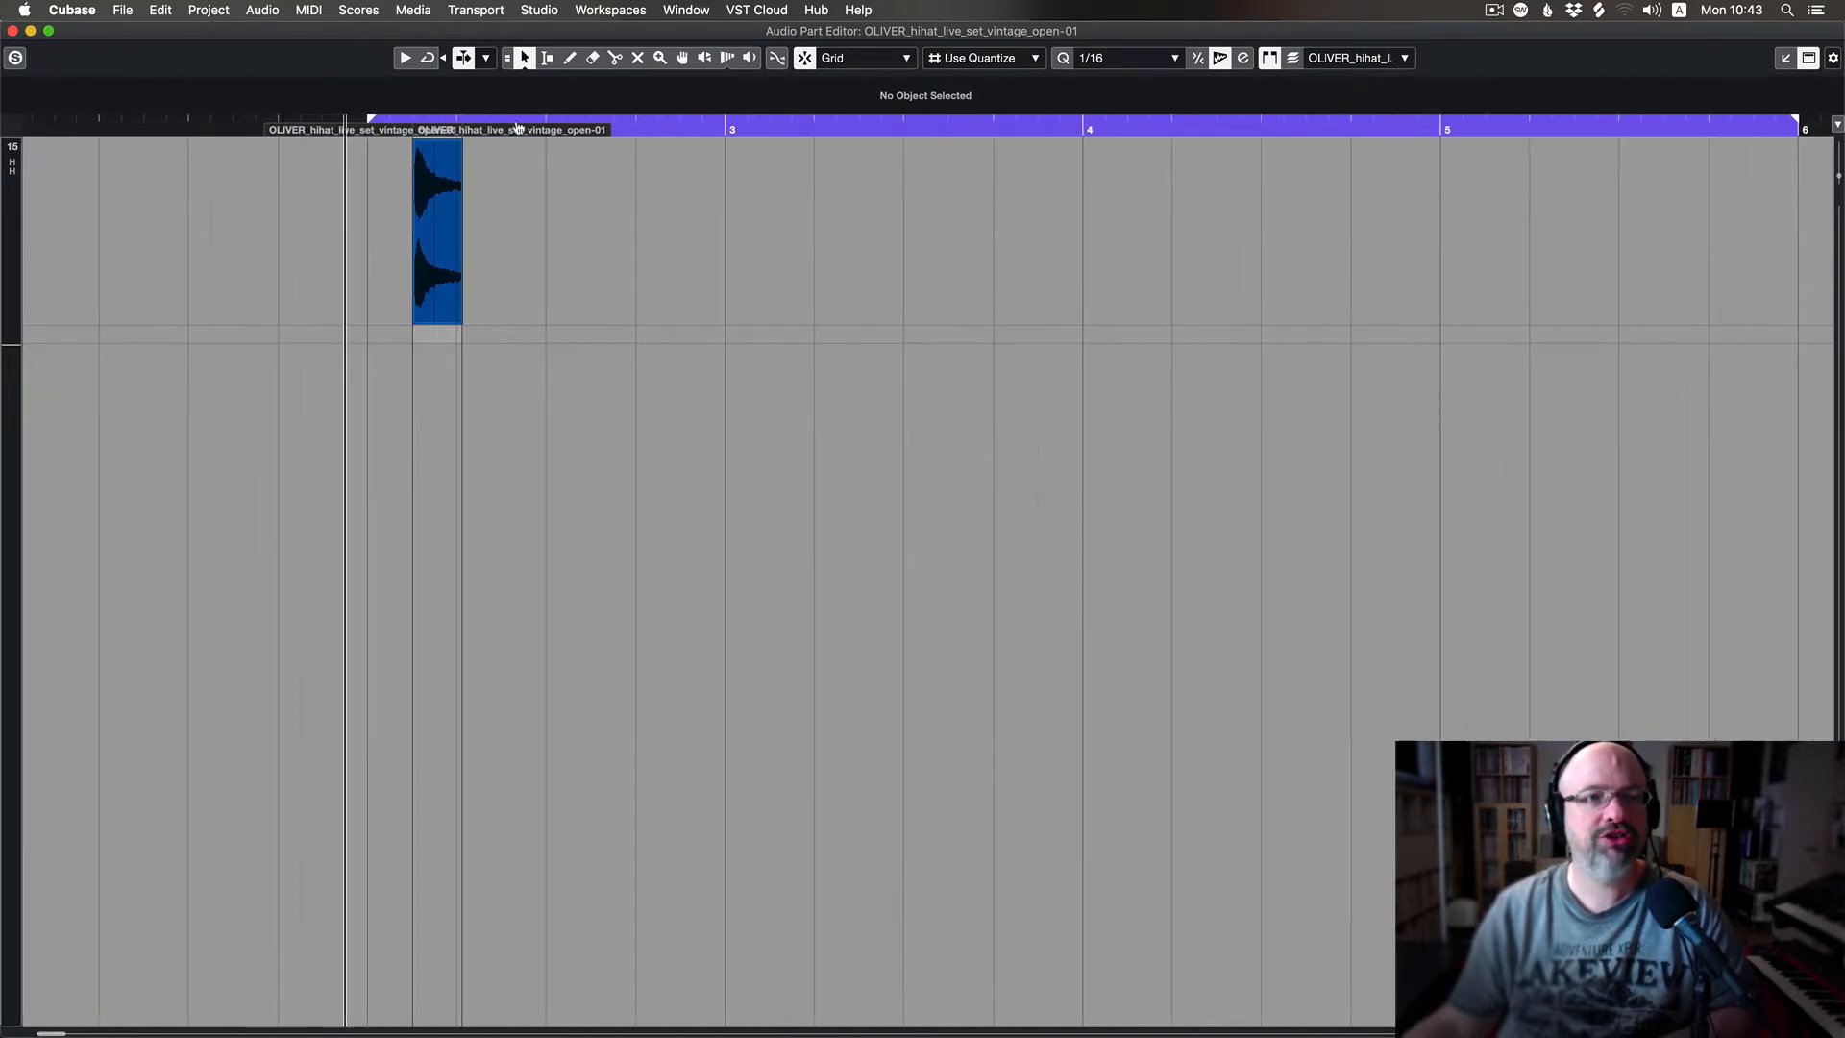
{"action": "left_click_drag", "start_coordinate": [438, 140], "coordinate": [1303, 131]}
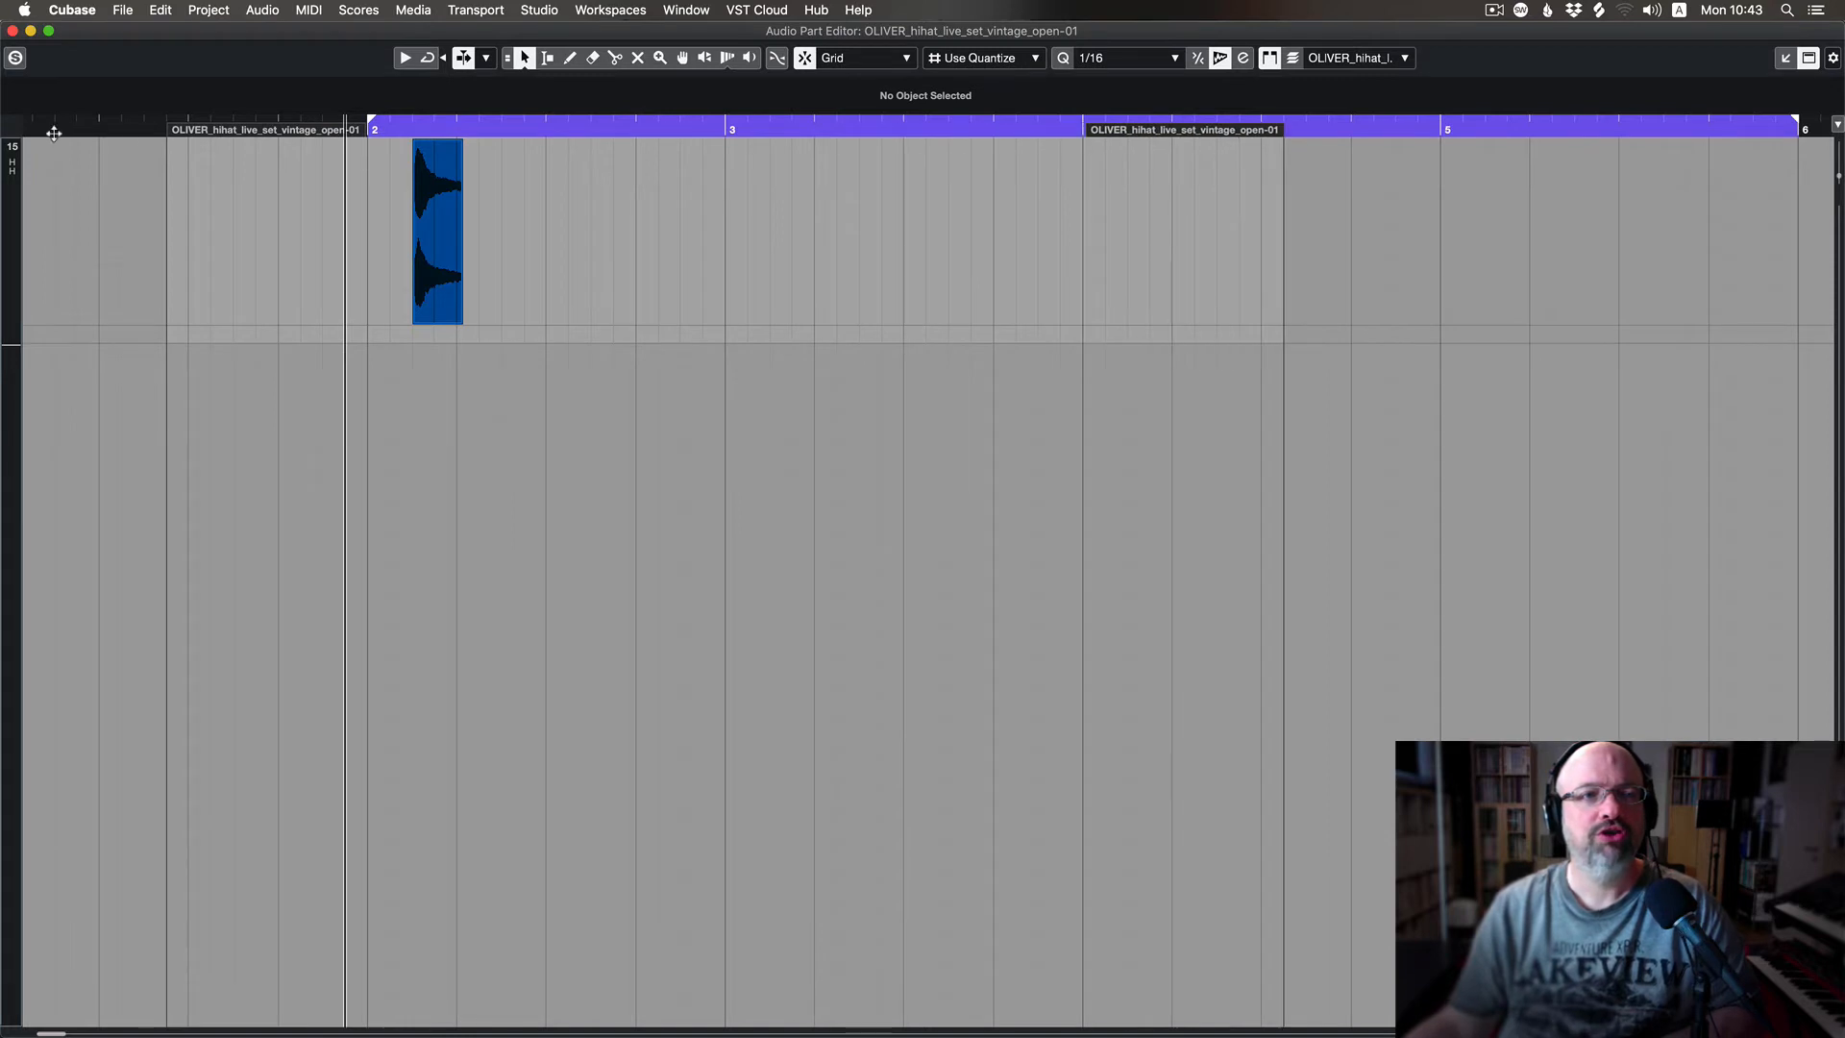
{"action": "left_click_drag", "start_coordinate": [277, 138], "coordinate": [474, 141]}
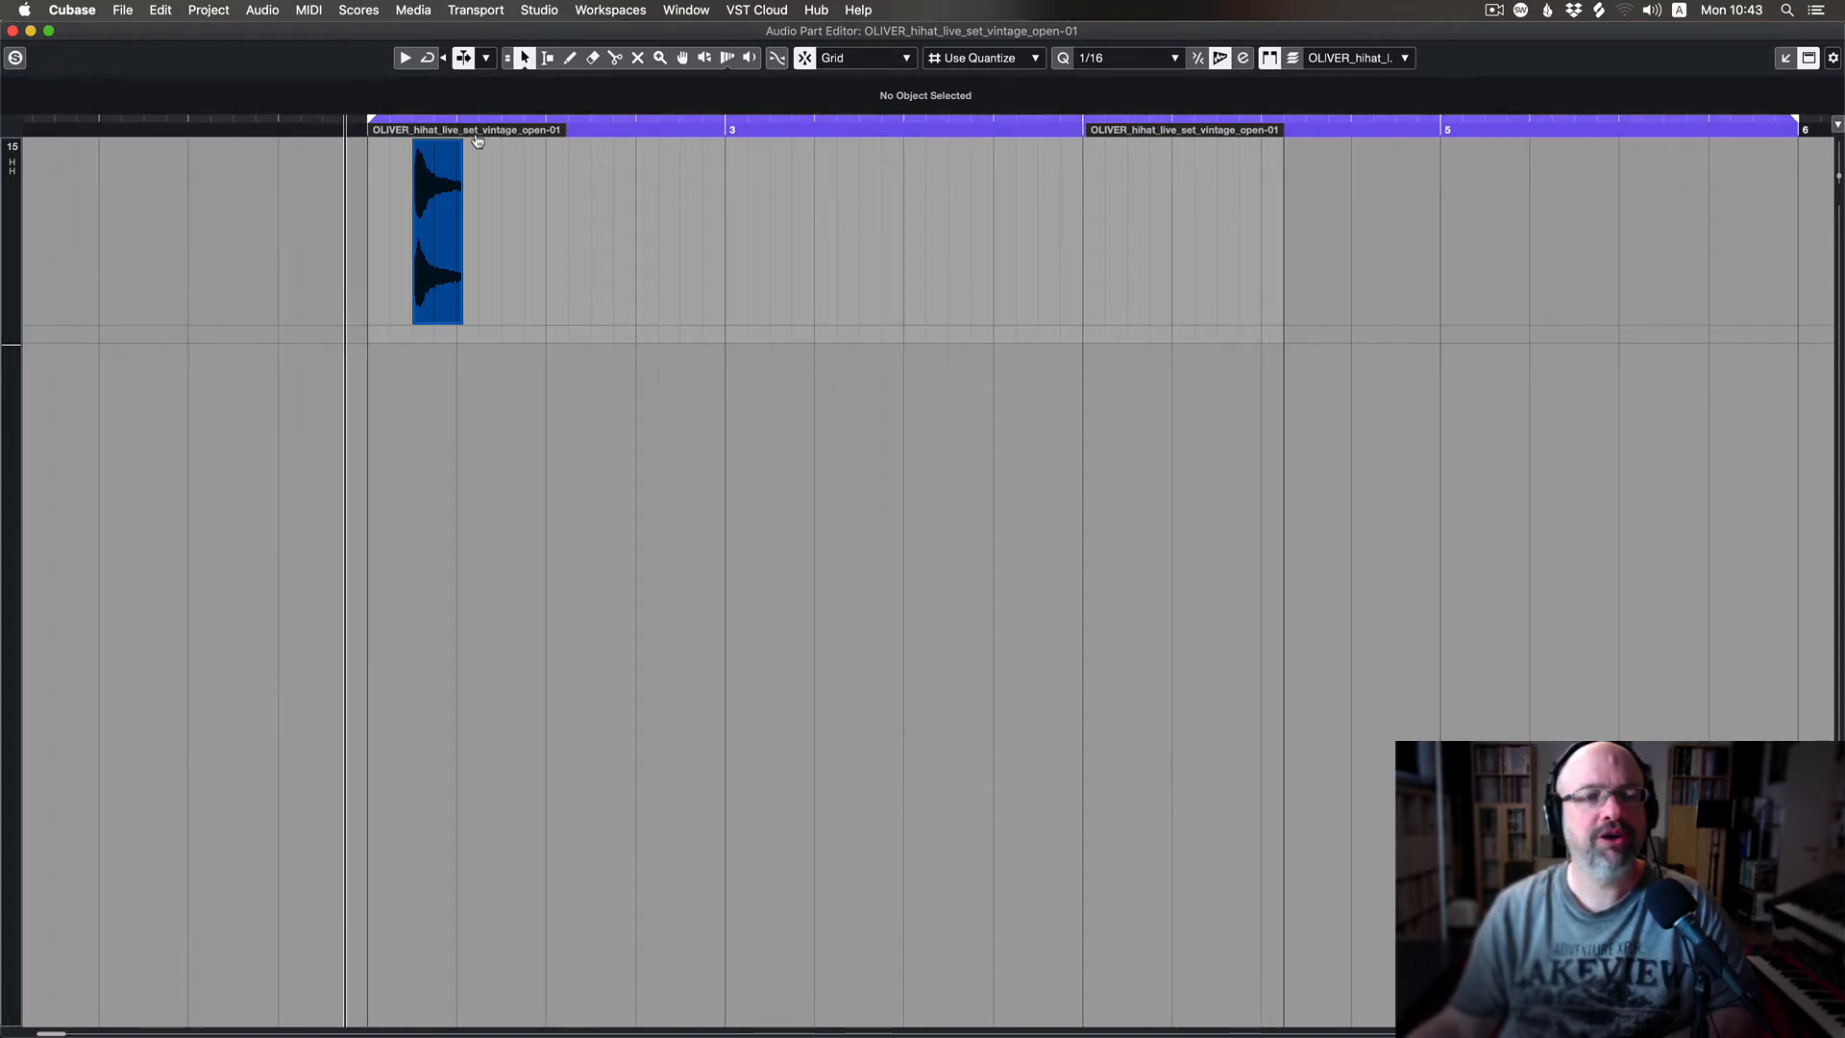
{"action": "scroll", "coordinate": [1101, 143], "scroll_direction": "right", "scroll_amount": 2}
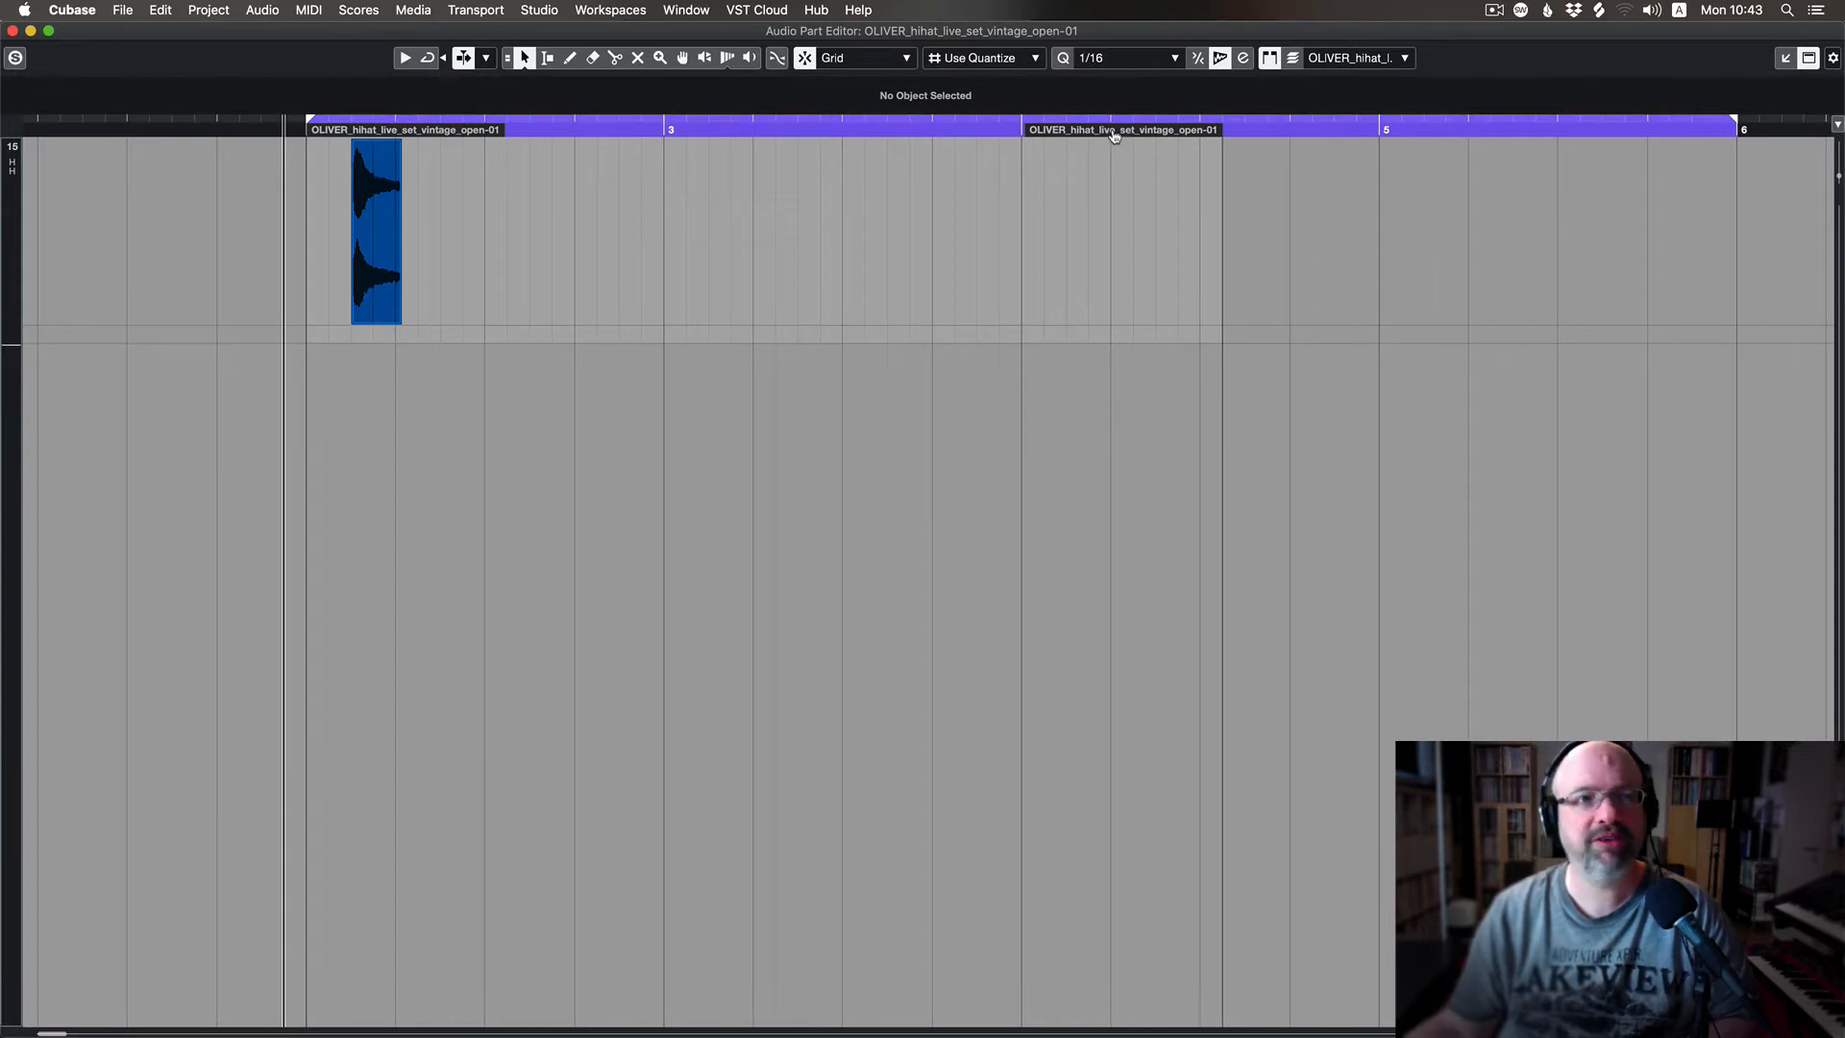
{"action": "left_click_drag", "start_coordinate": [1122, 141], "coordinate": [1622, 144]}
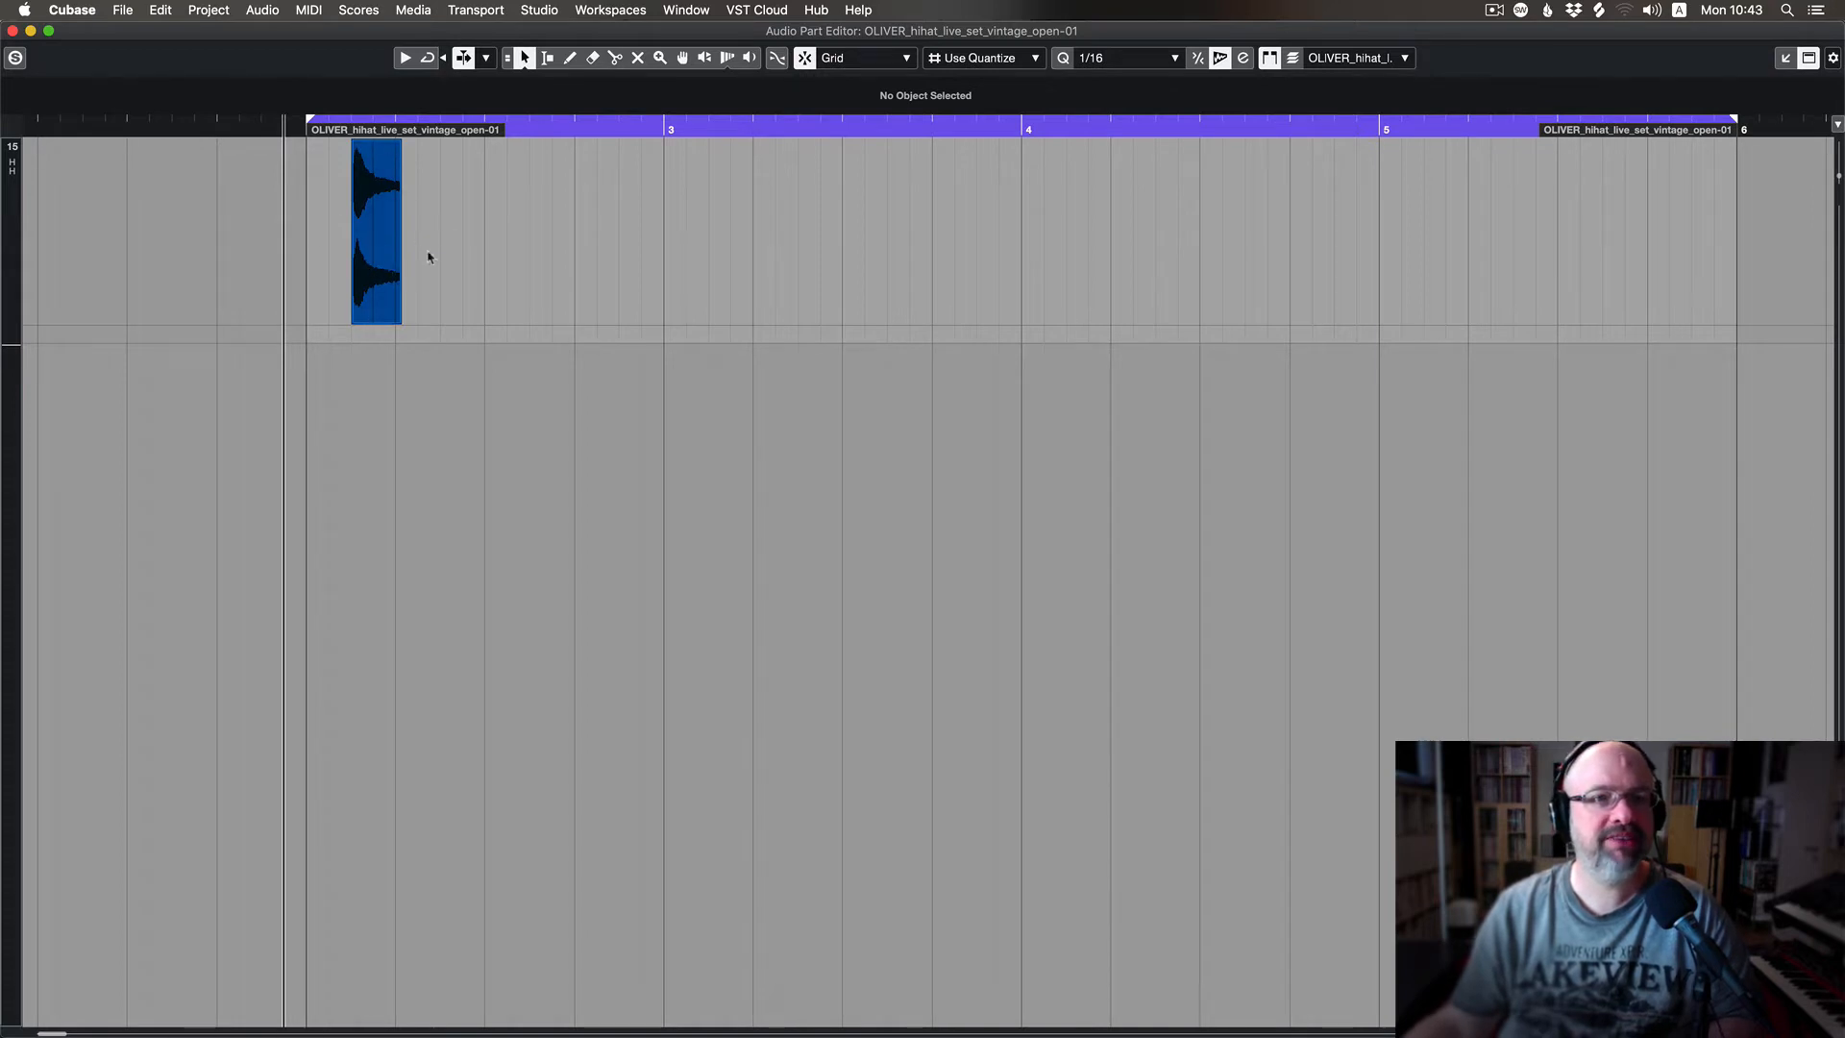
Trim the end of the hi-hat event to beat 2.2 and add a very short fade-out
{"action": "key", "text": "h"}
{"action": "key", "text": "h"}
{"action": "key", "text": "h"}
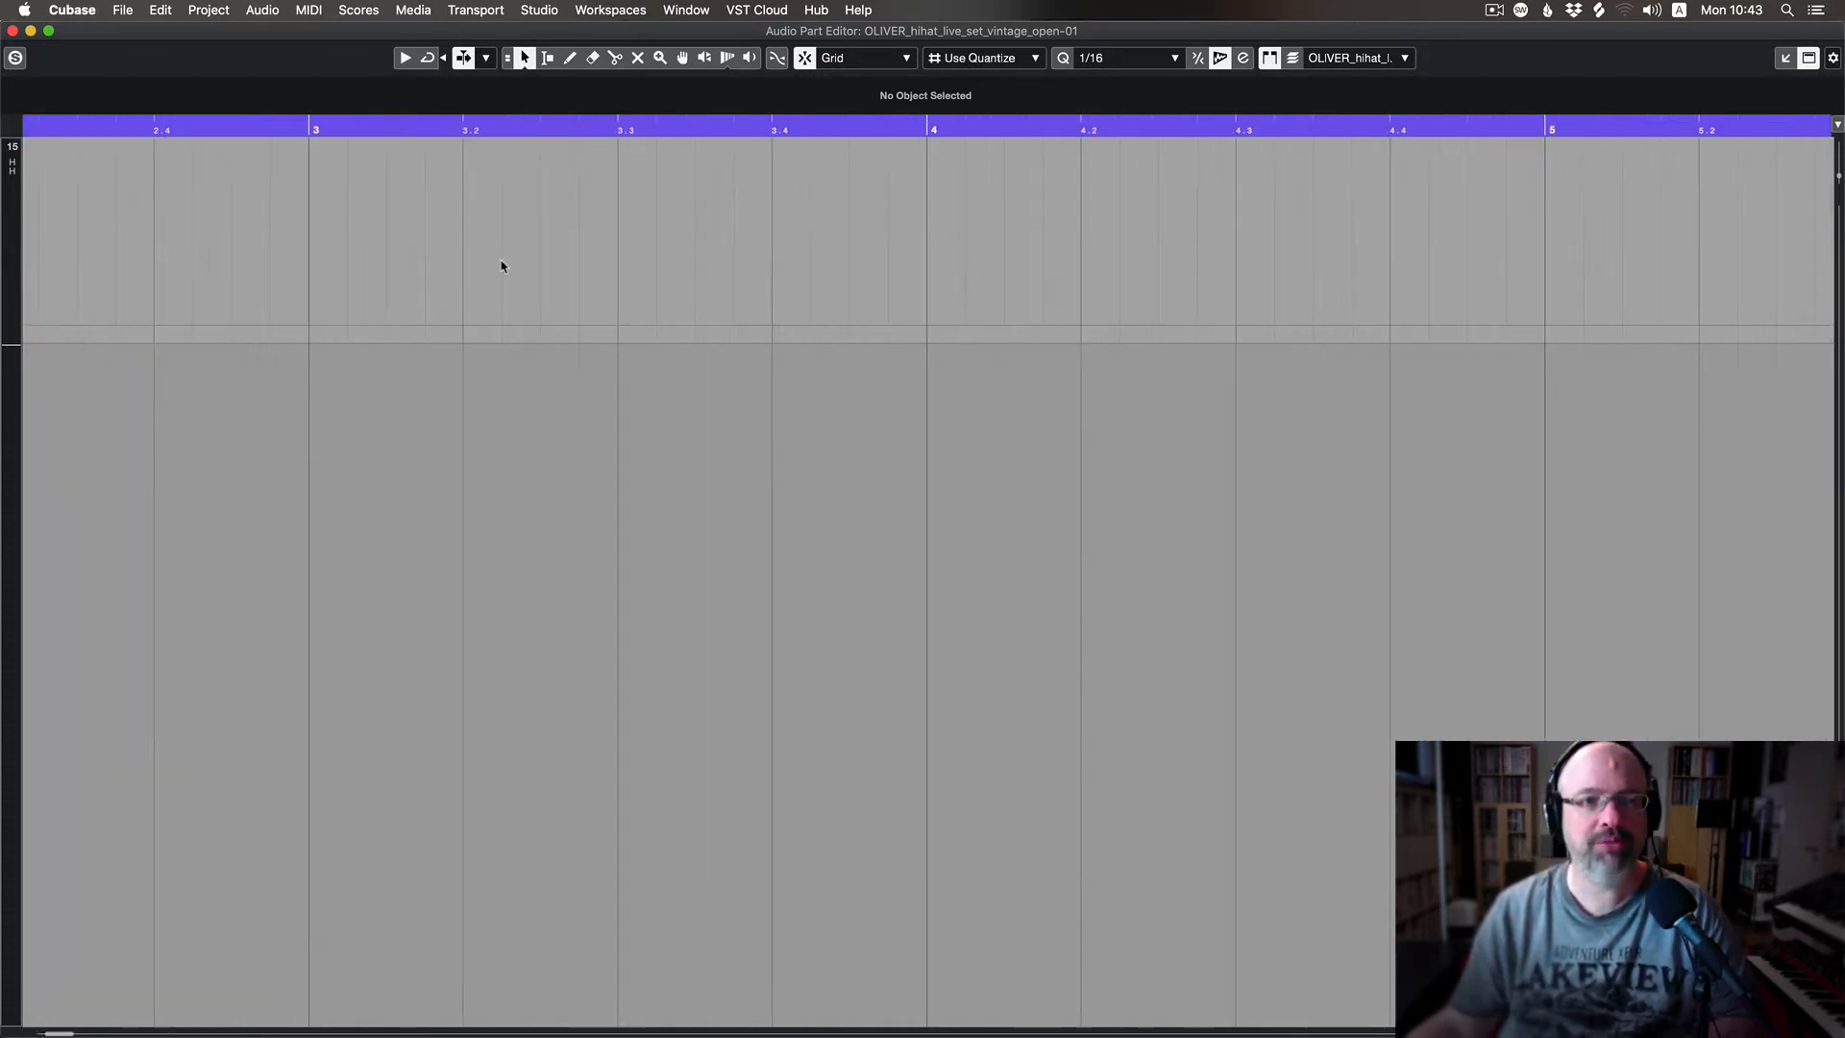
{"action": "scroll", "coordinate": [489, 266], "scroll_direction": "left", "scroll_amount": 5}
{"action": "scroll", "coordinate": [481, 266], "scroll_direction": "right", "scroll_amount": 10}
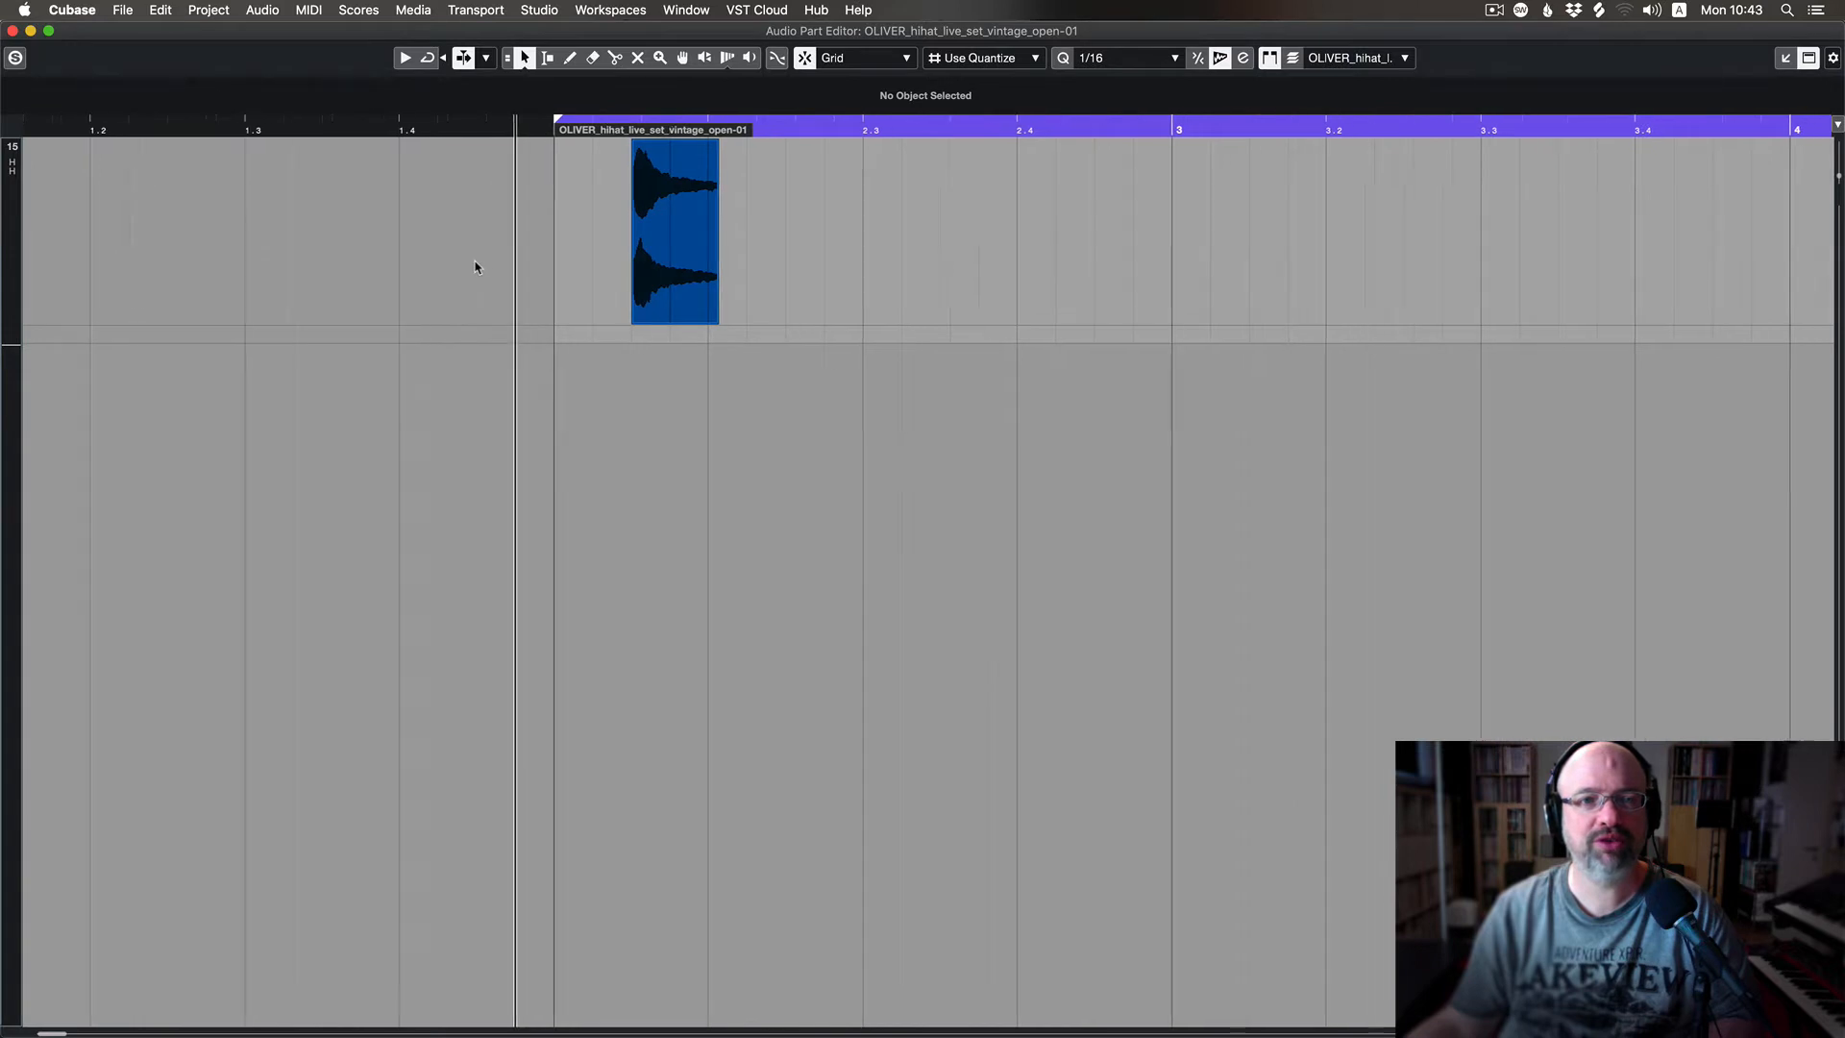
{"action": "scroll", "coordinate": [474, 267], "scroll_direction": "left", "scroll_amount": 7}
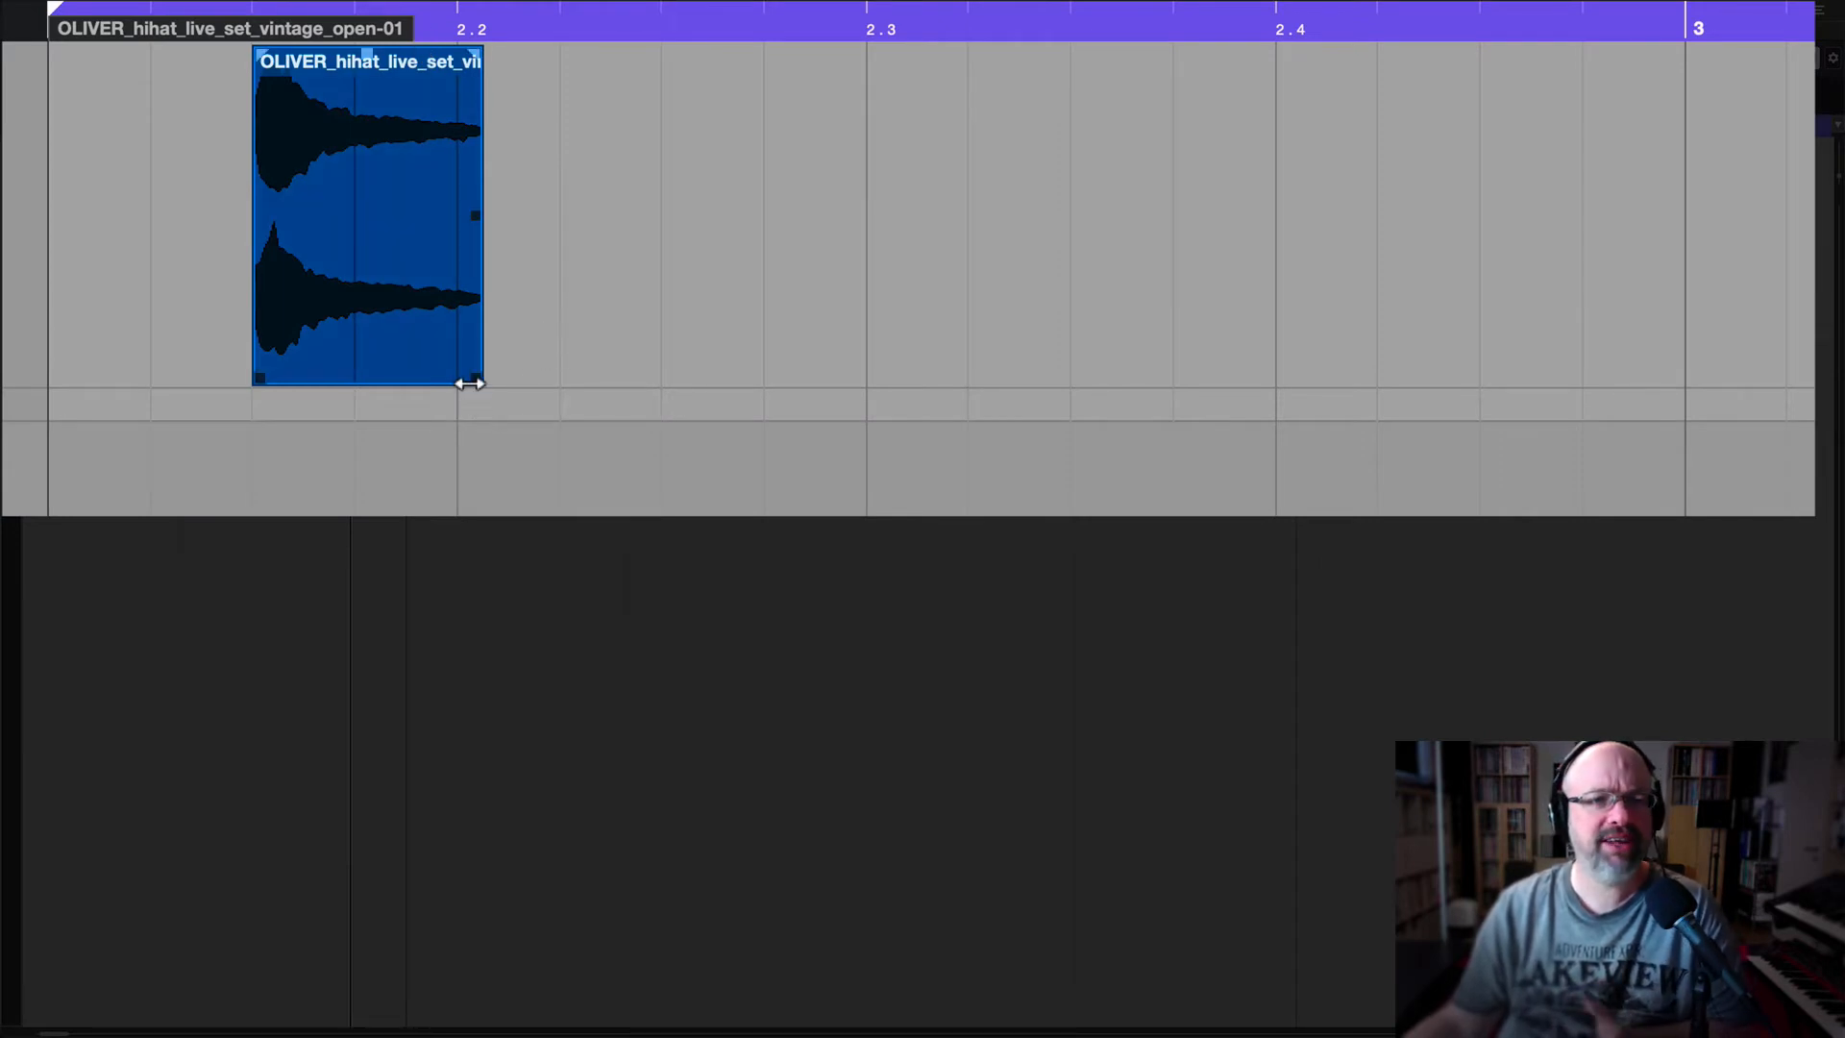
{"action": "mouse_move", "coordinate": [470, 383]}
{"action": "left_mouse_down"}
{"action": "mouse_move", "coordinate": [454, 383]}
{"action": "mouse_move", "coordinate": [494, 383]}
{"action": "mouse_move", "coordinate": [471, 384]}
{"action": "left_mouse_up"}
{"action": "mouse_move", "coordinate": [450, 323]}
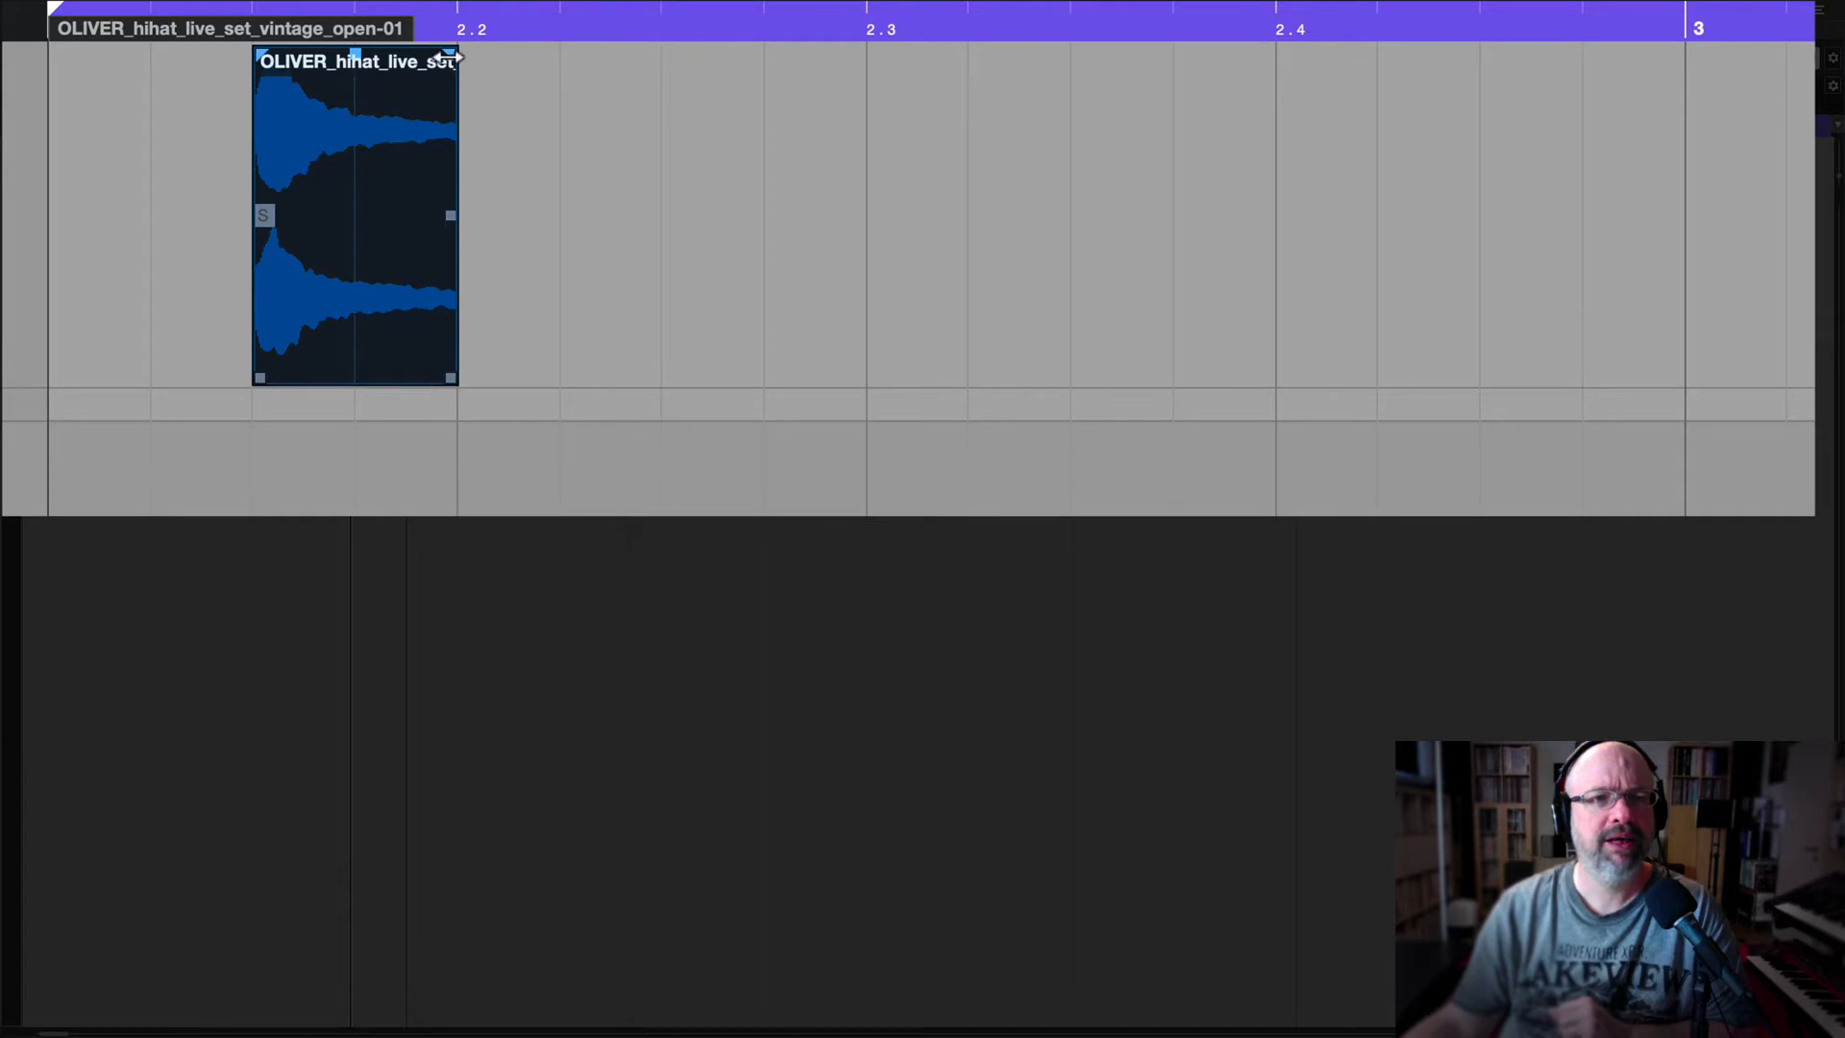
{"action": "left_click_drag", "start_coordinate": [445, 55], "coordinate": [443, 60]}
{"action": "scroll", "coordinate": [457, 152], "scroll_direction": "right", "scroll_amount": 3}
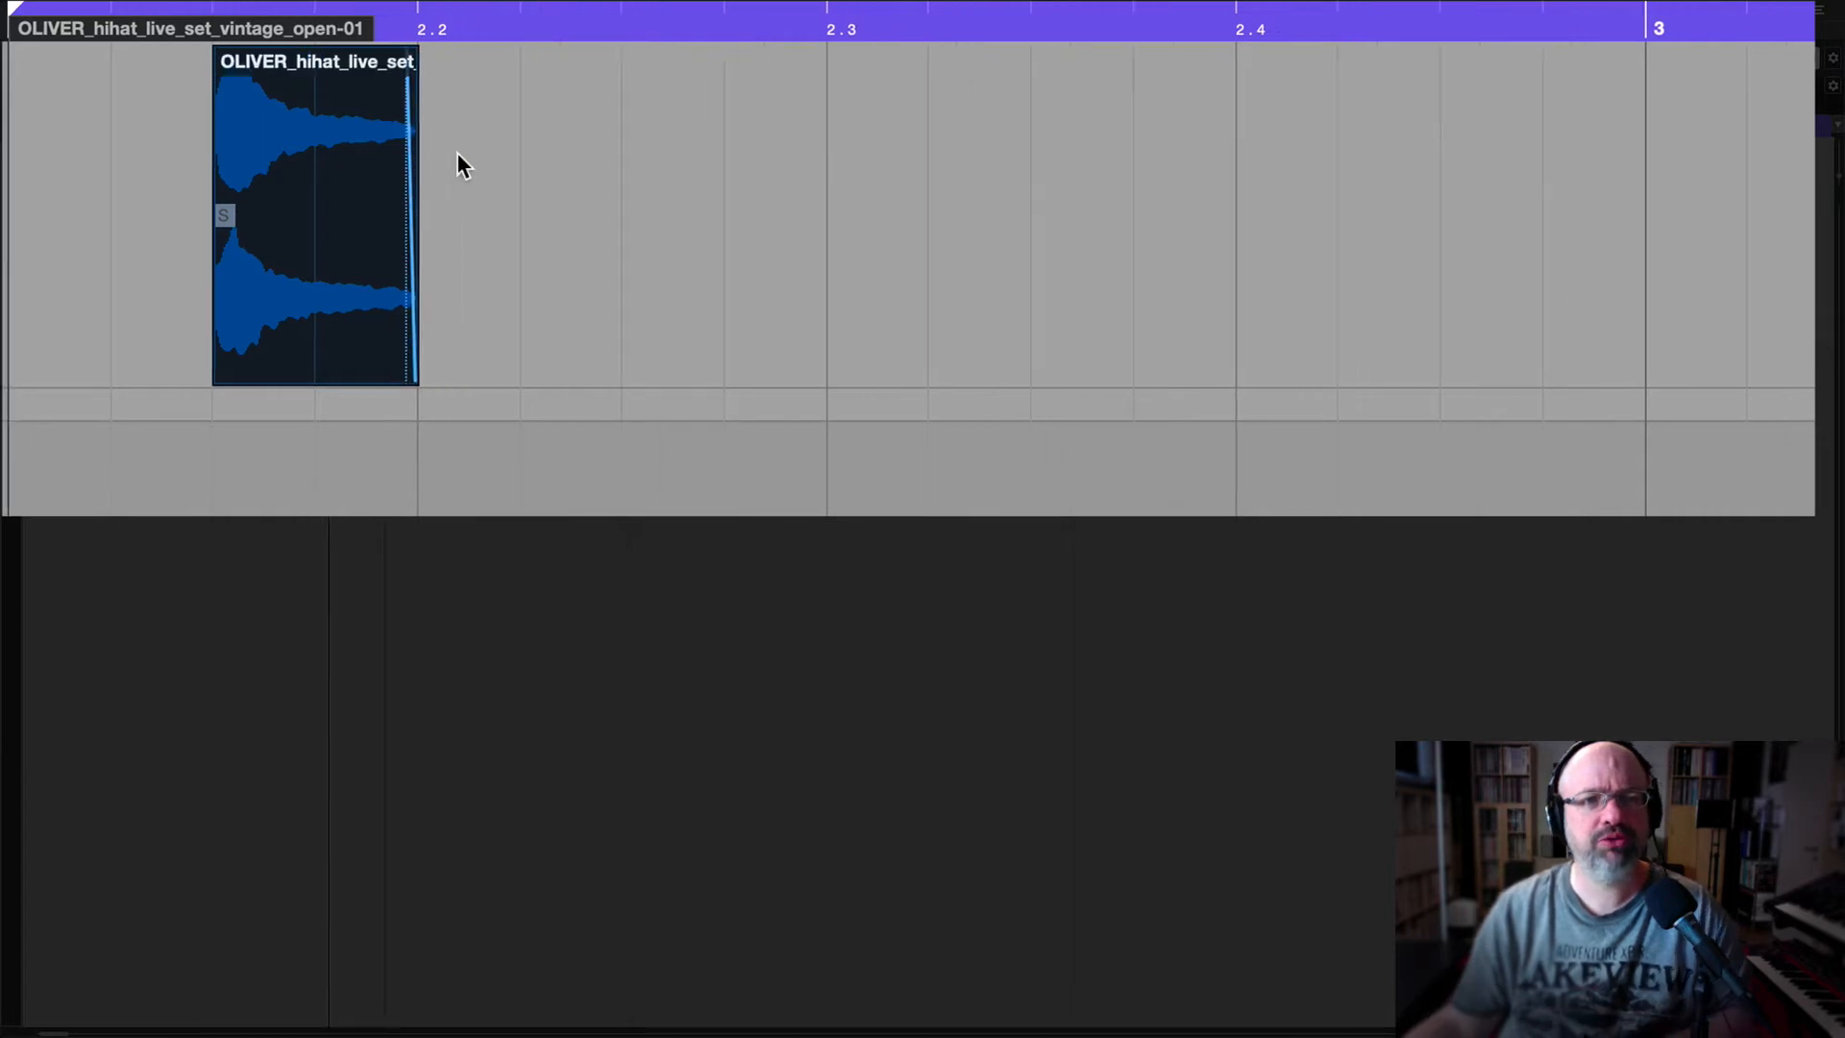
Copy the trimmed hi-hat event to the offbeats of beats 2, 3 and 4 in bar 2
{"action": "scroll", "coordinate": [437, 163], "scroll_direction": "right", "scroll_amount": 3}
{"action": "left_click_drag", "start_coordinate": [86, 189], "coordinate": [1249, 160]}
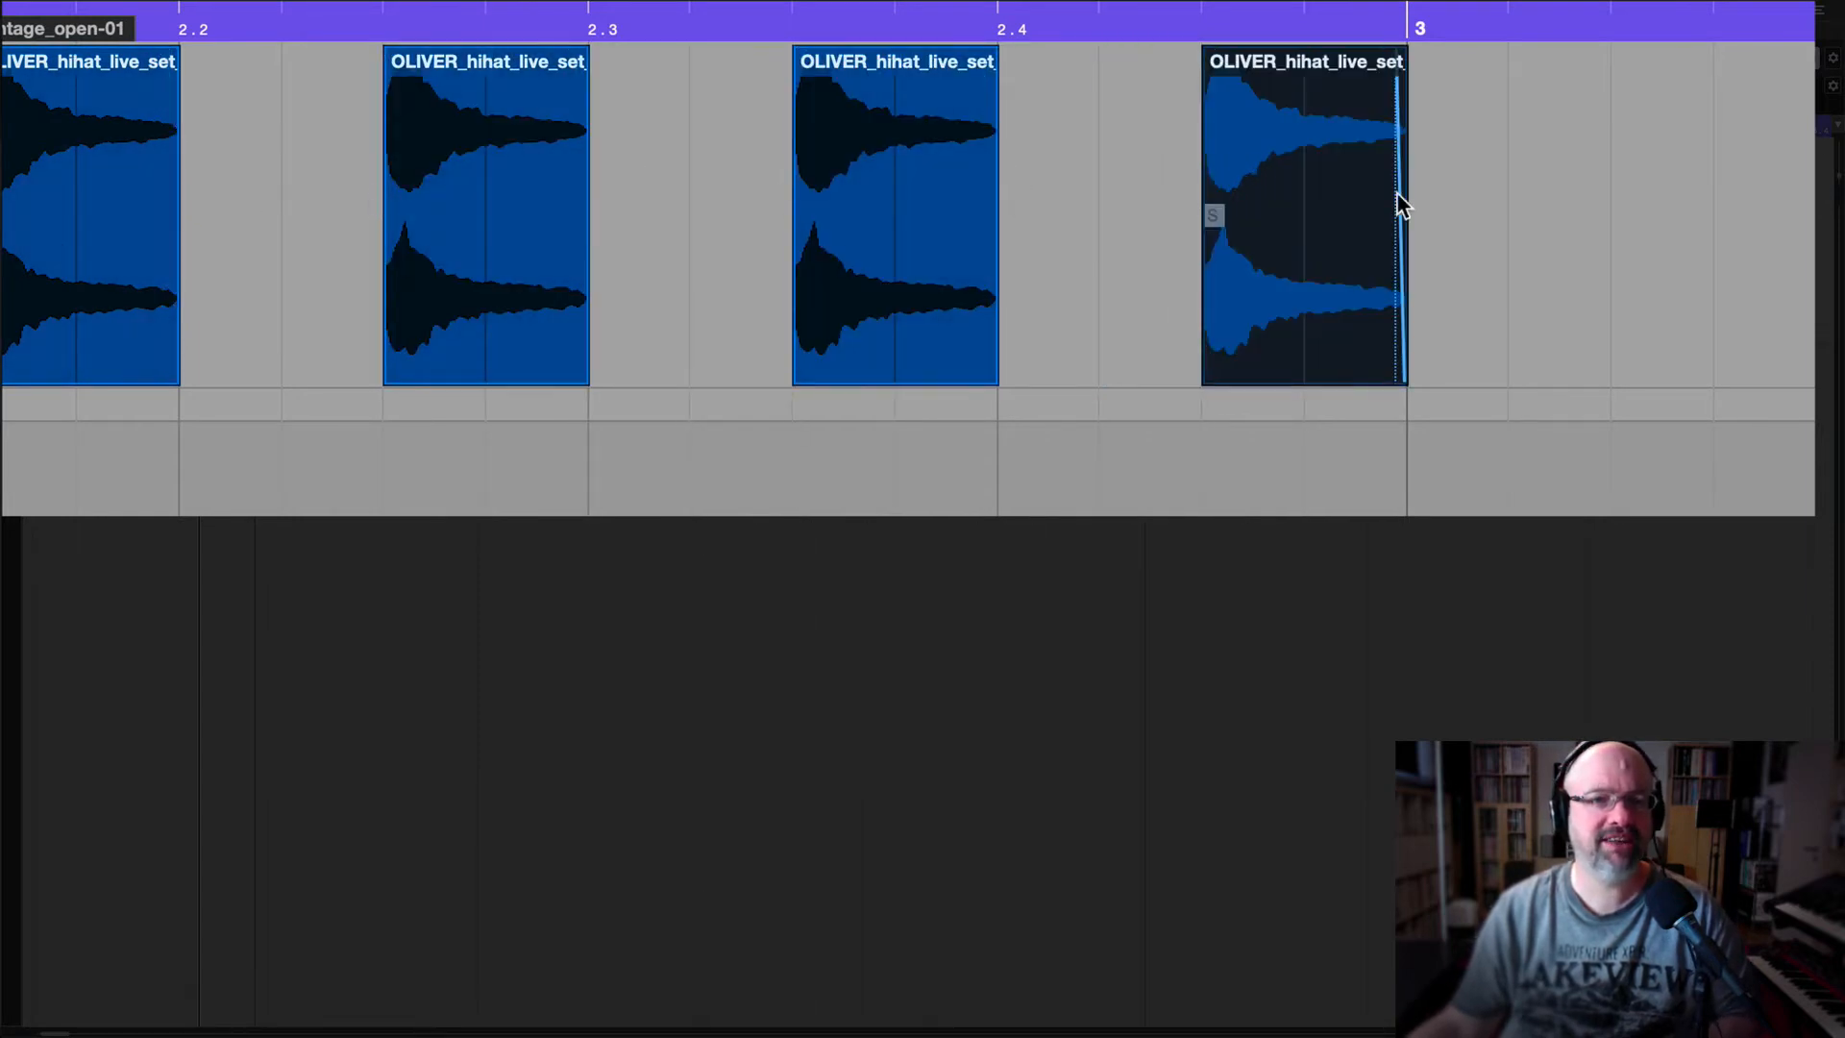
{"action": "scroll", "coordinate": [1180, 239], "scroll_direction": "left", "scroll_amount": 10}
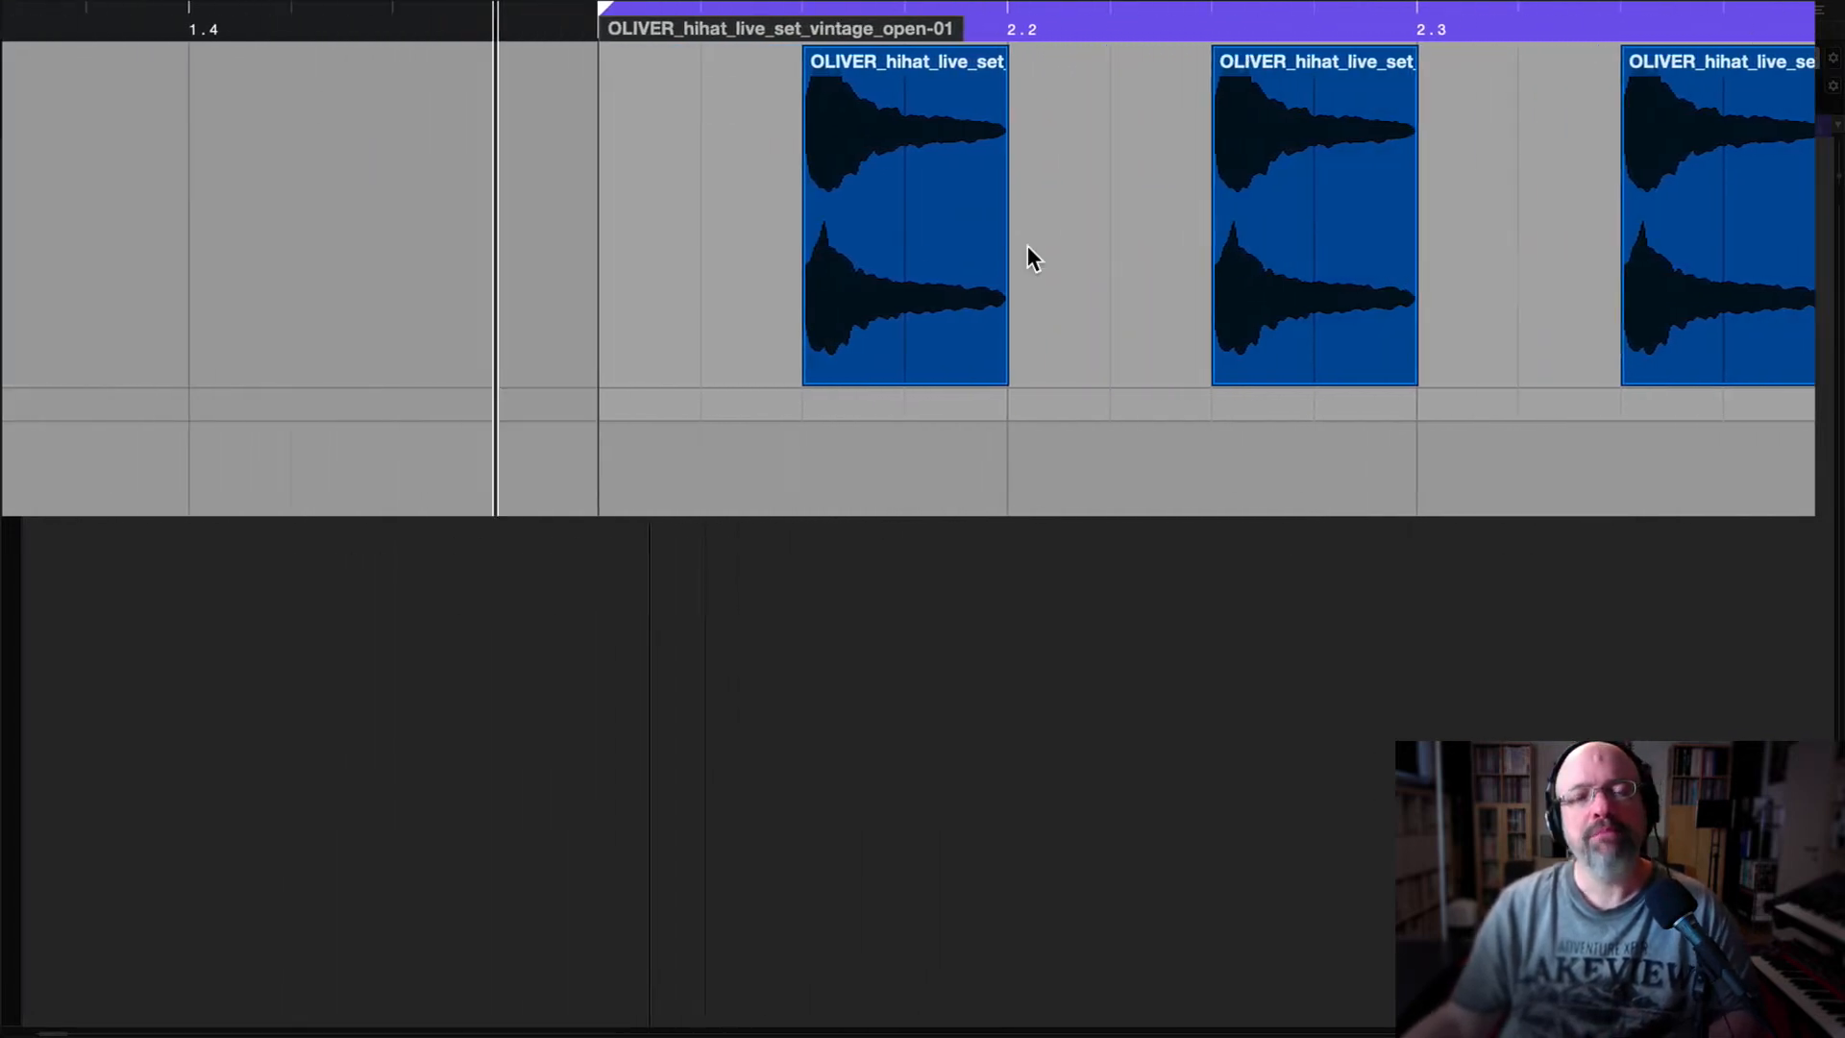
{"action": "scroll", "coordinate": [1028, 252], "scroll_direction": "right", "scroll_amount": 10}
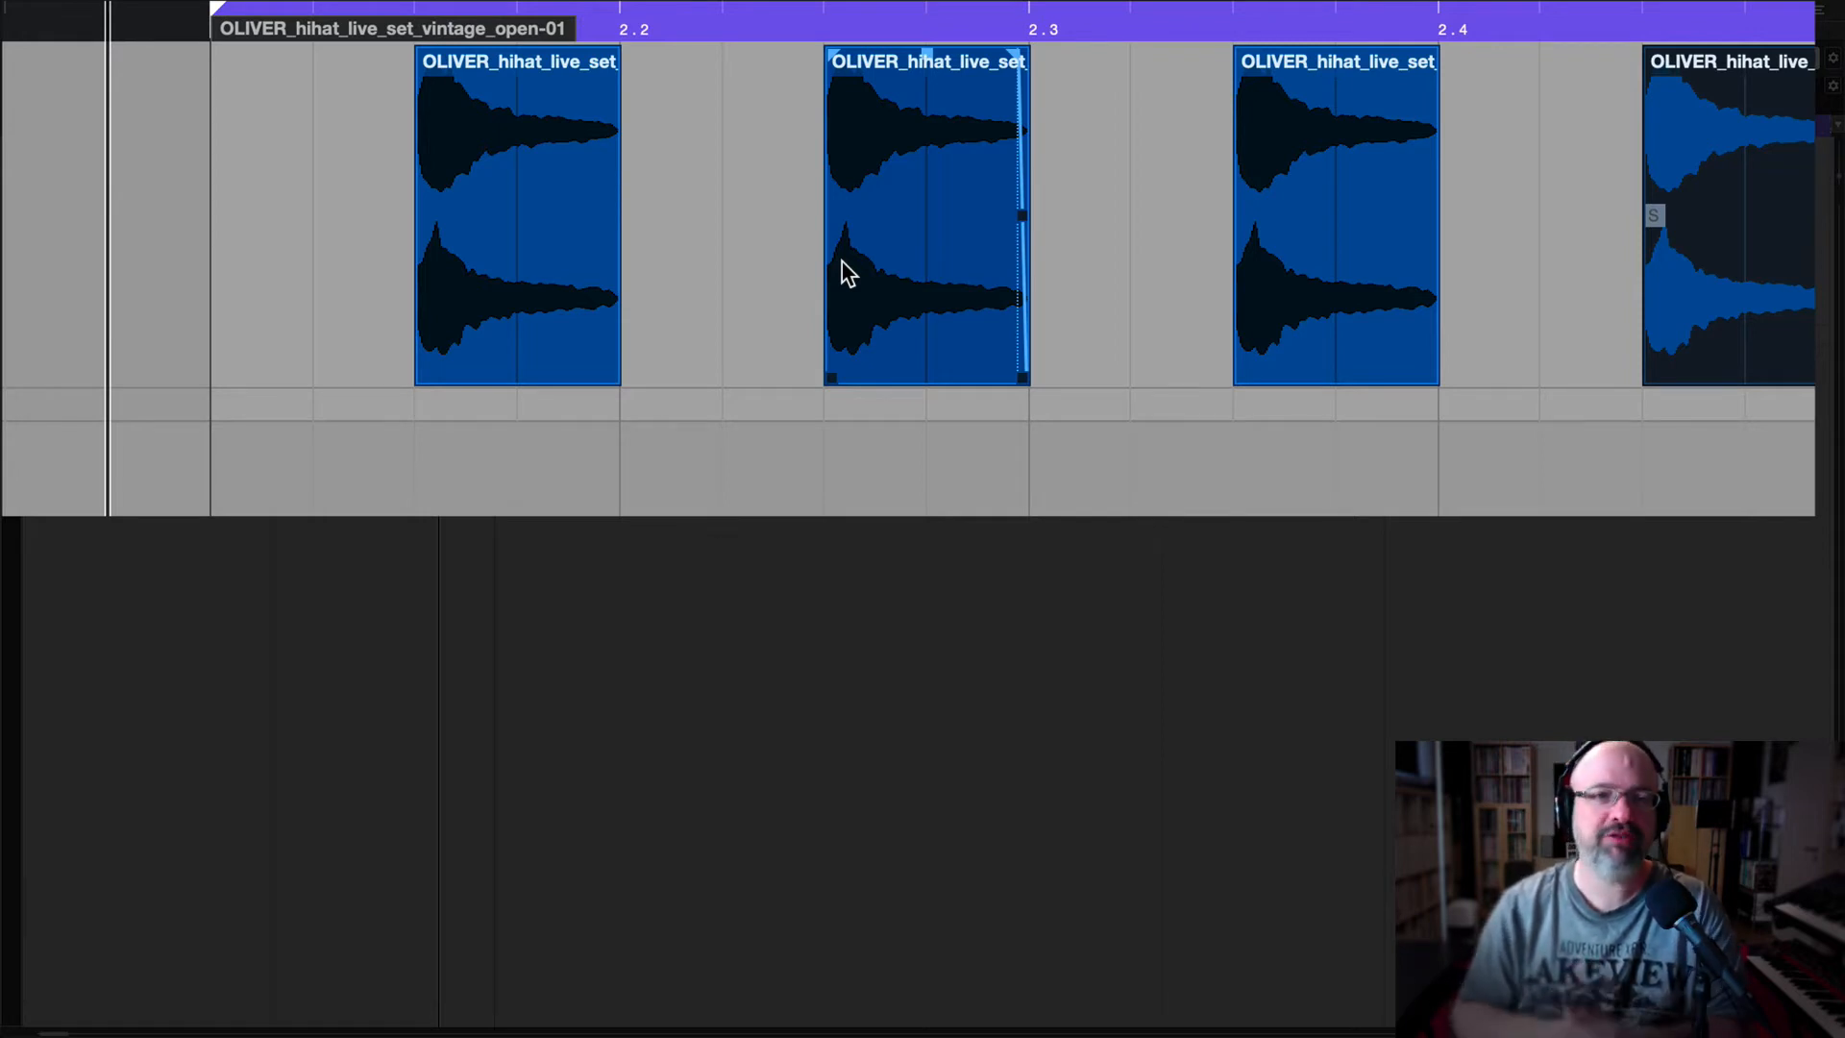
Copy the first offbeat hi-hat to the start of bar 2 and shorten the copy to about half a sixteenth note
{"action": "left_click", "coordinate": [567, 178]}
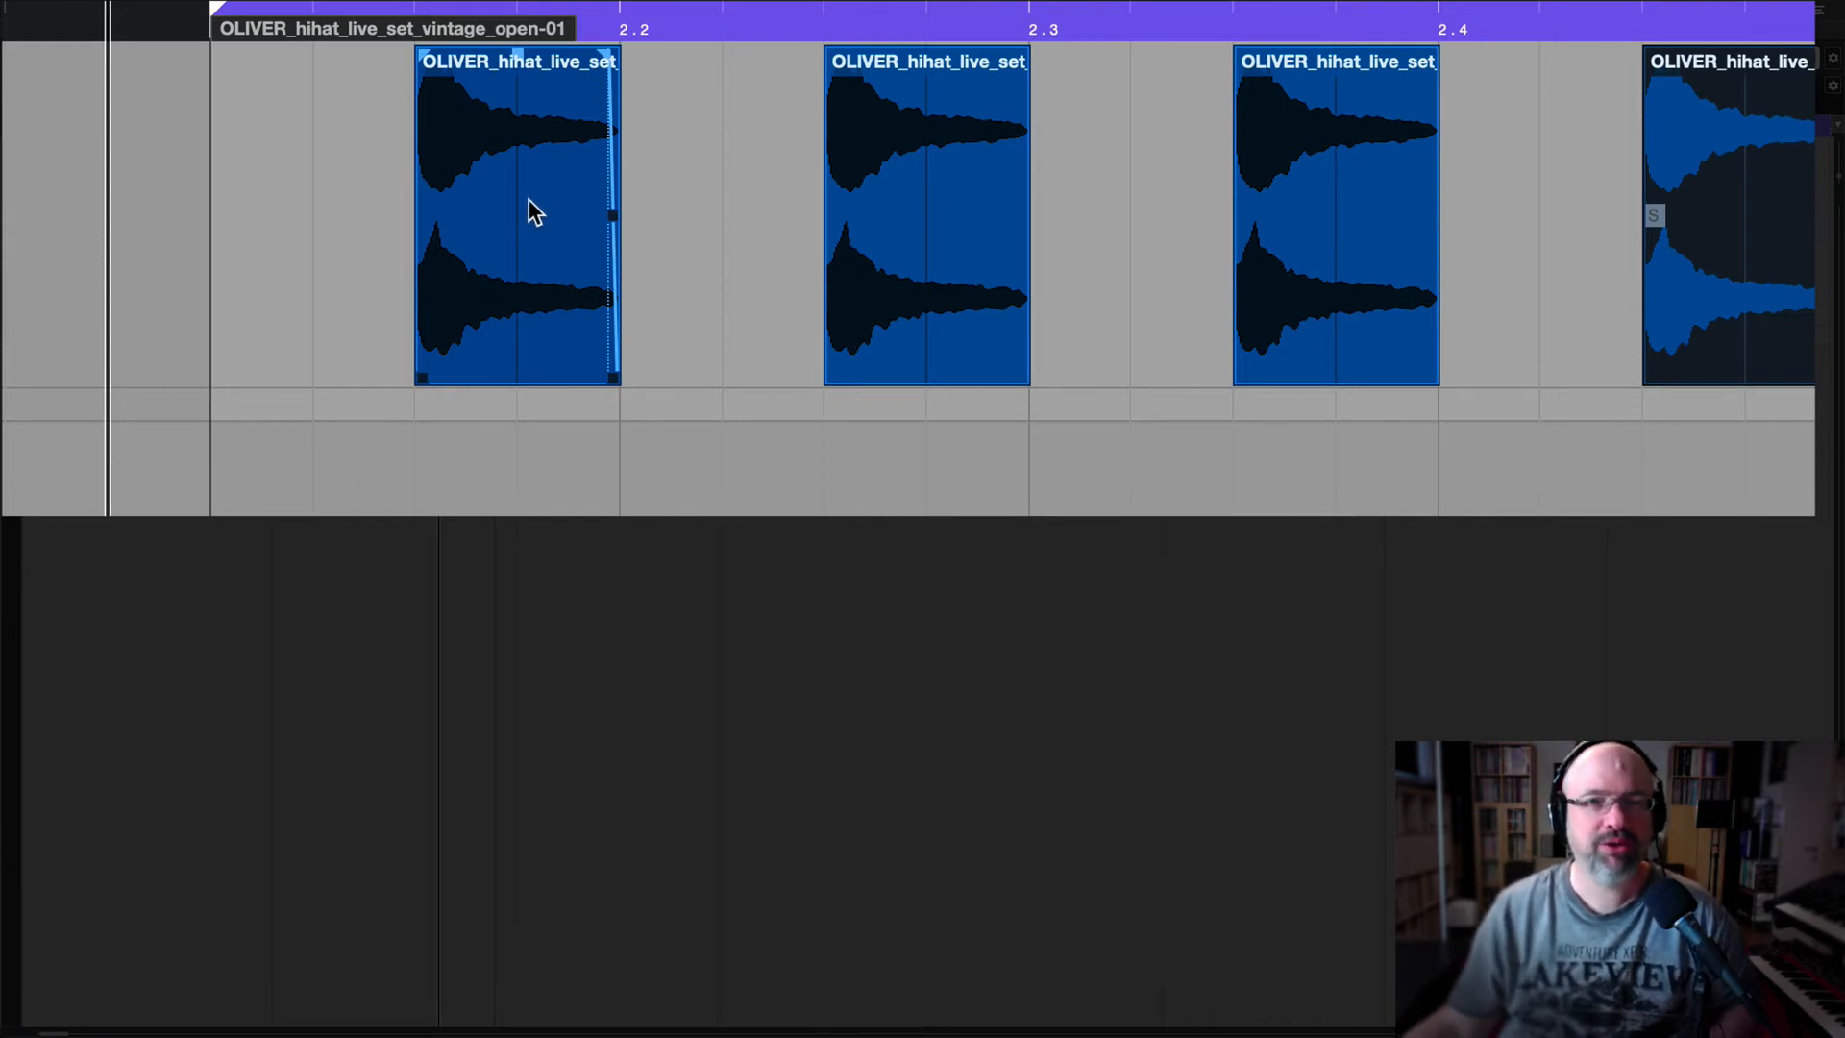
{"action": "key", "text": "3"}
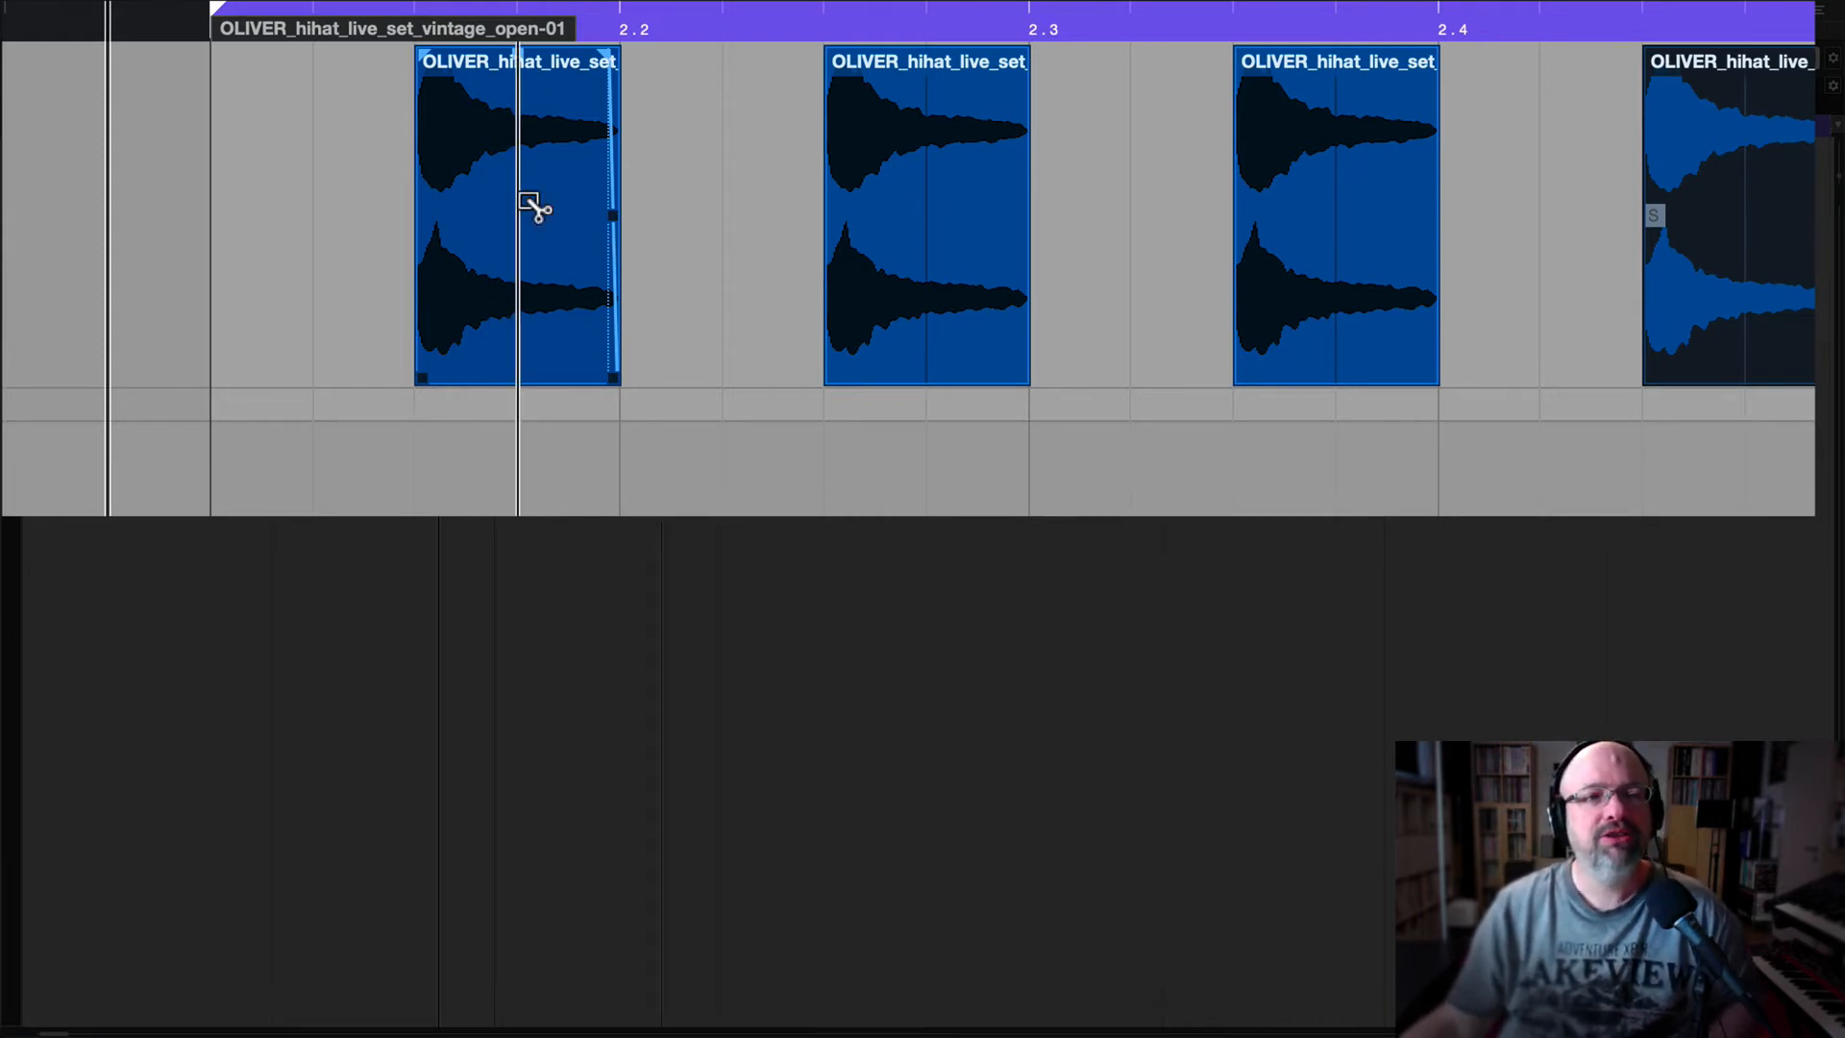
{"action": "left_click_drag", "start_coordinate": [528, 205], "coordinate": [296, 202]}
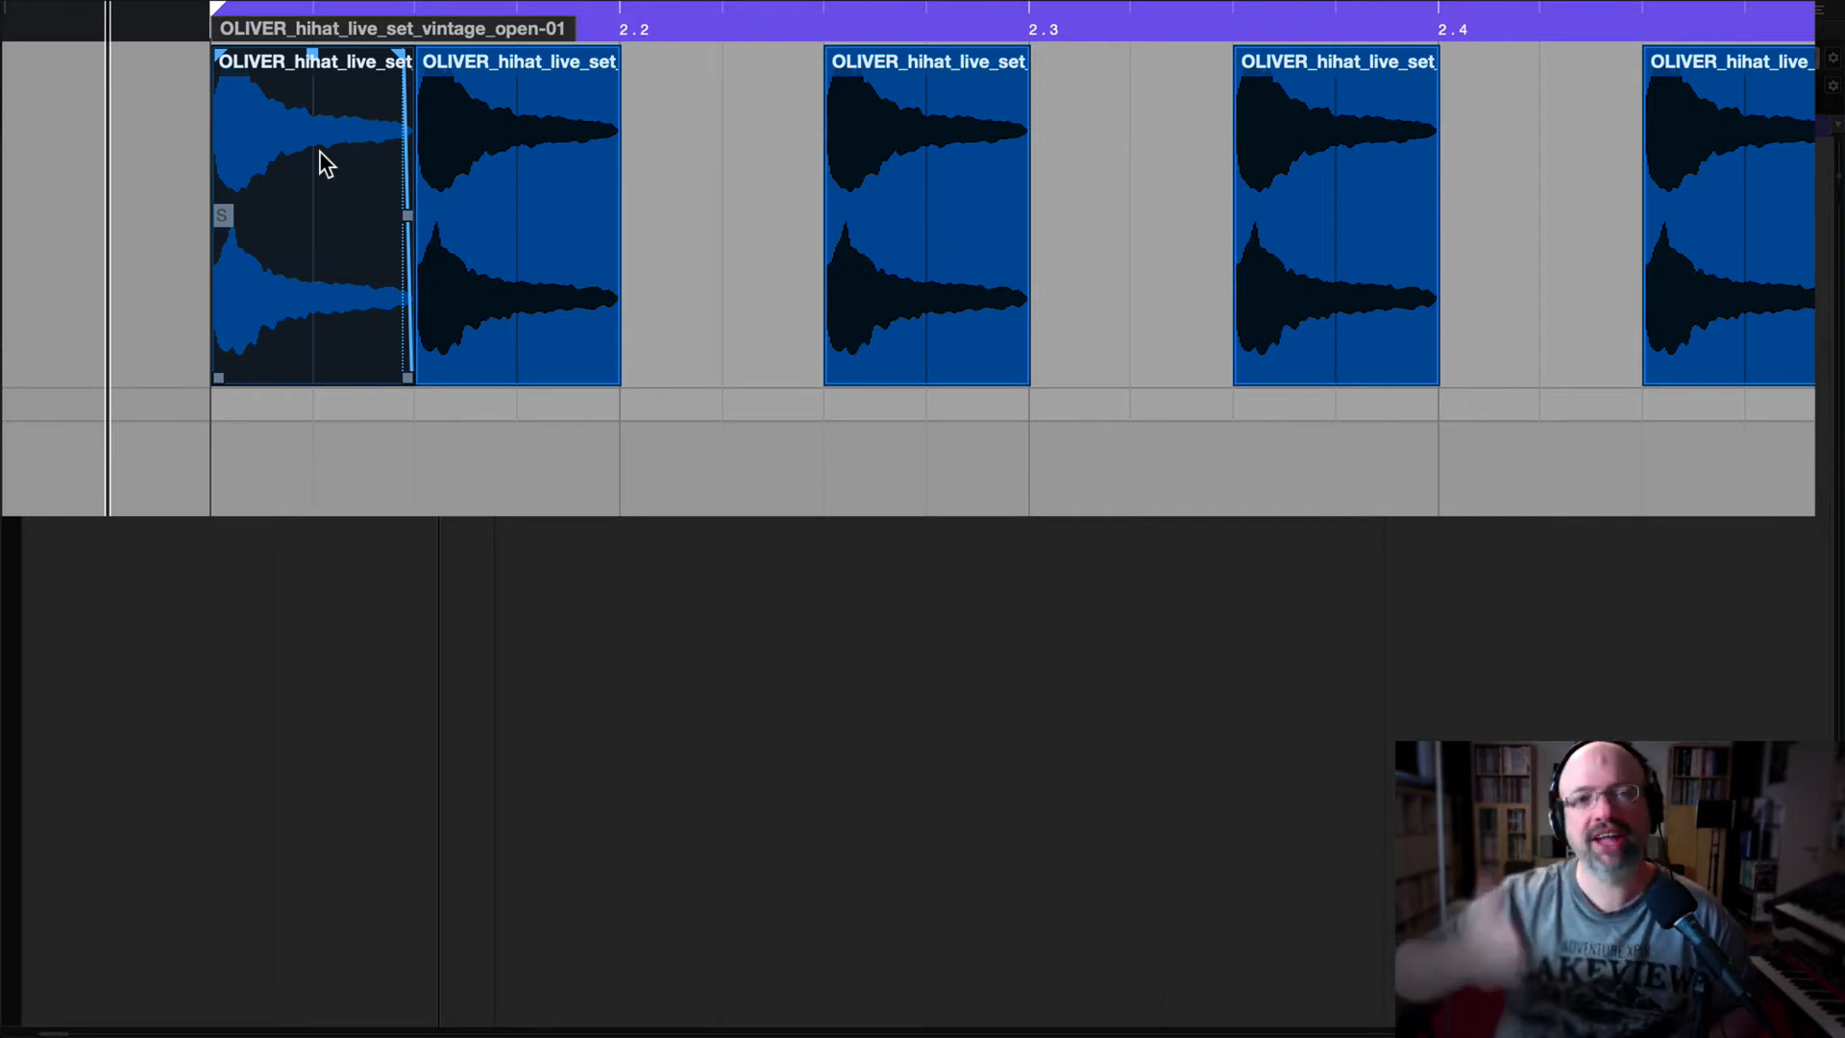
{"action": "left_click", "coordinate": [318, 56]}
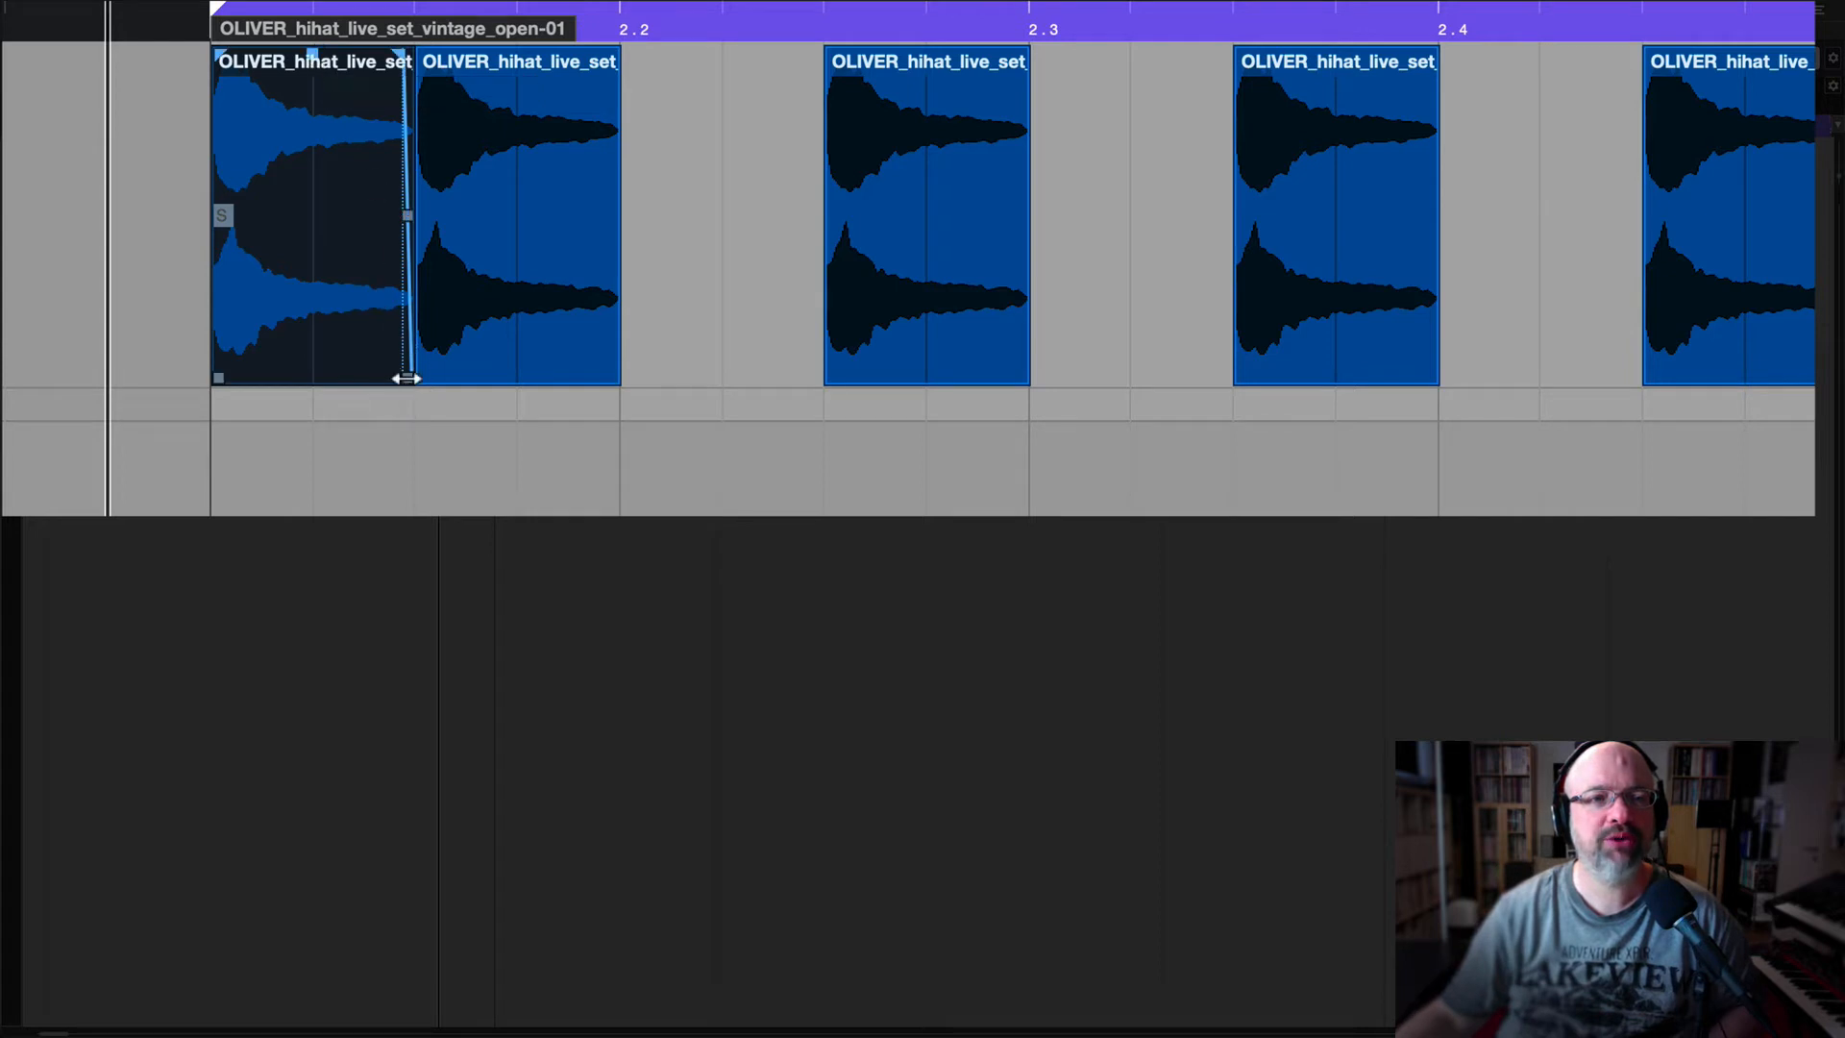
{"action": "left_click_drag", "start_coordinate": [405, 378], "coordinate": [334, 374]}
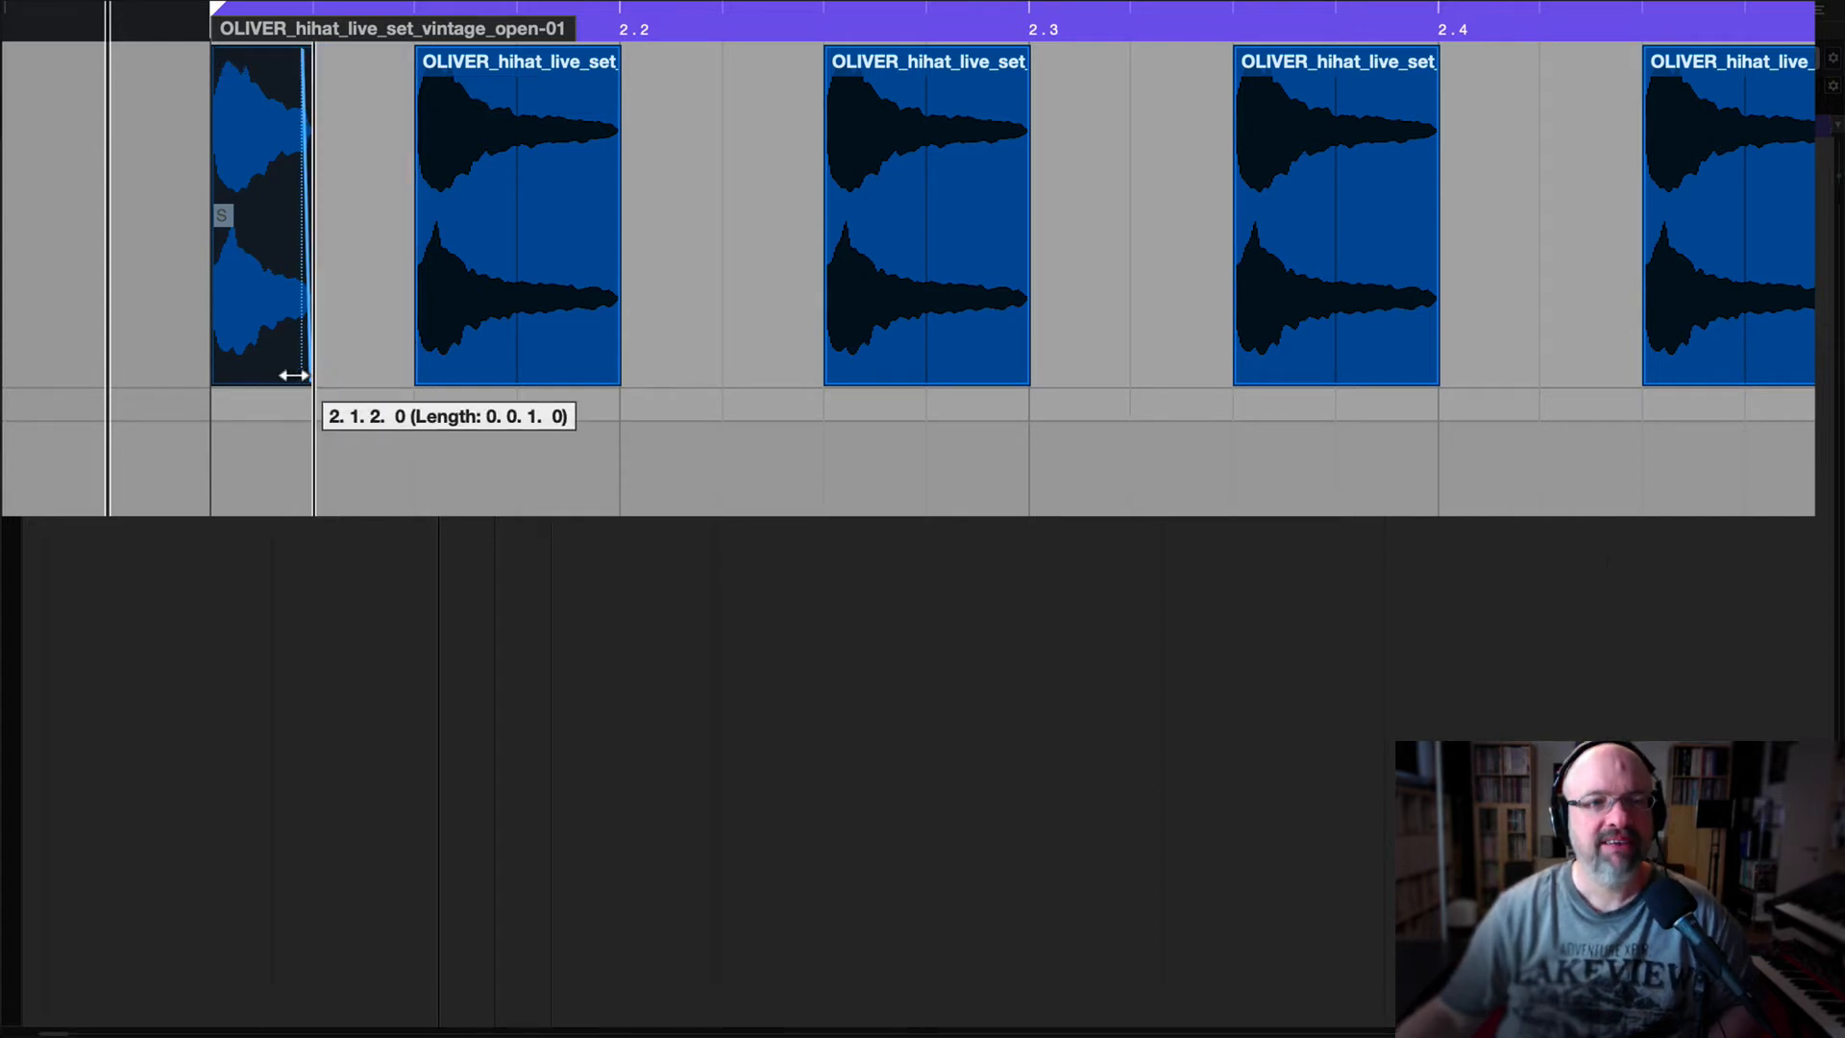
{"action": "left_click_drag", "start_coordinate": [286, 374], "coordinate": [256, 367]}
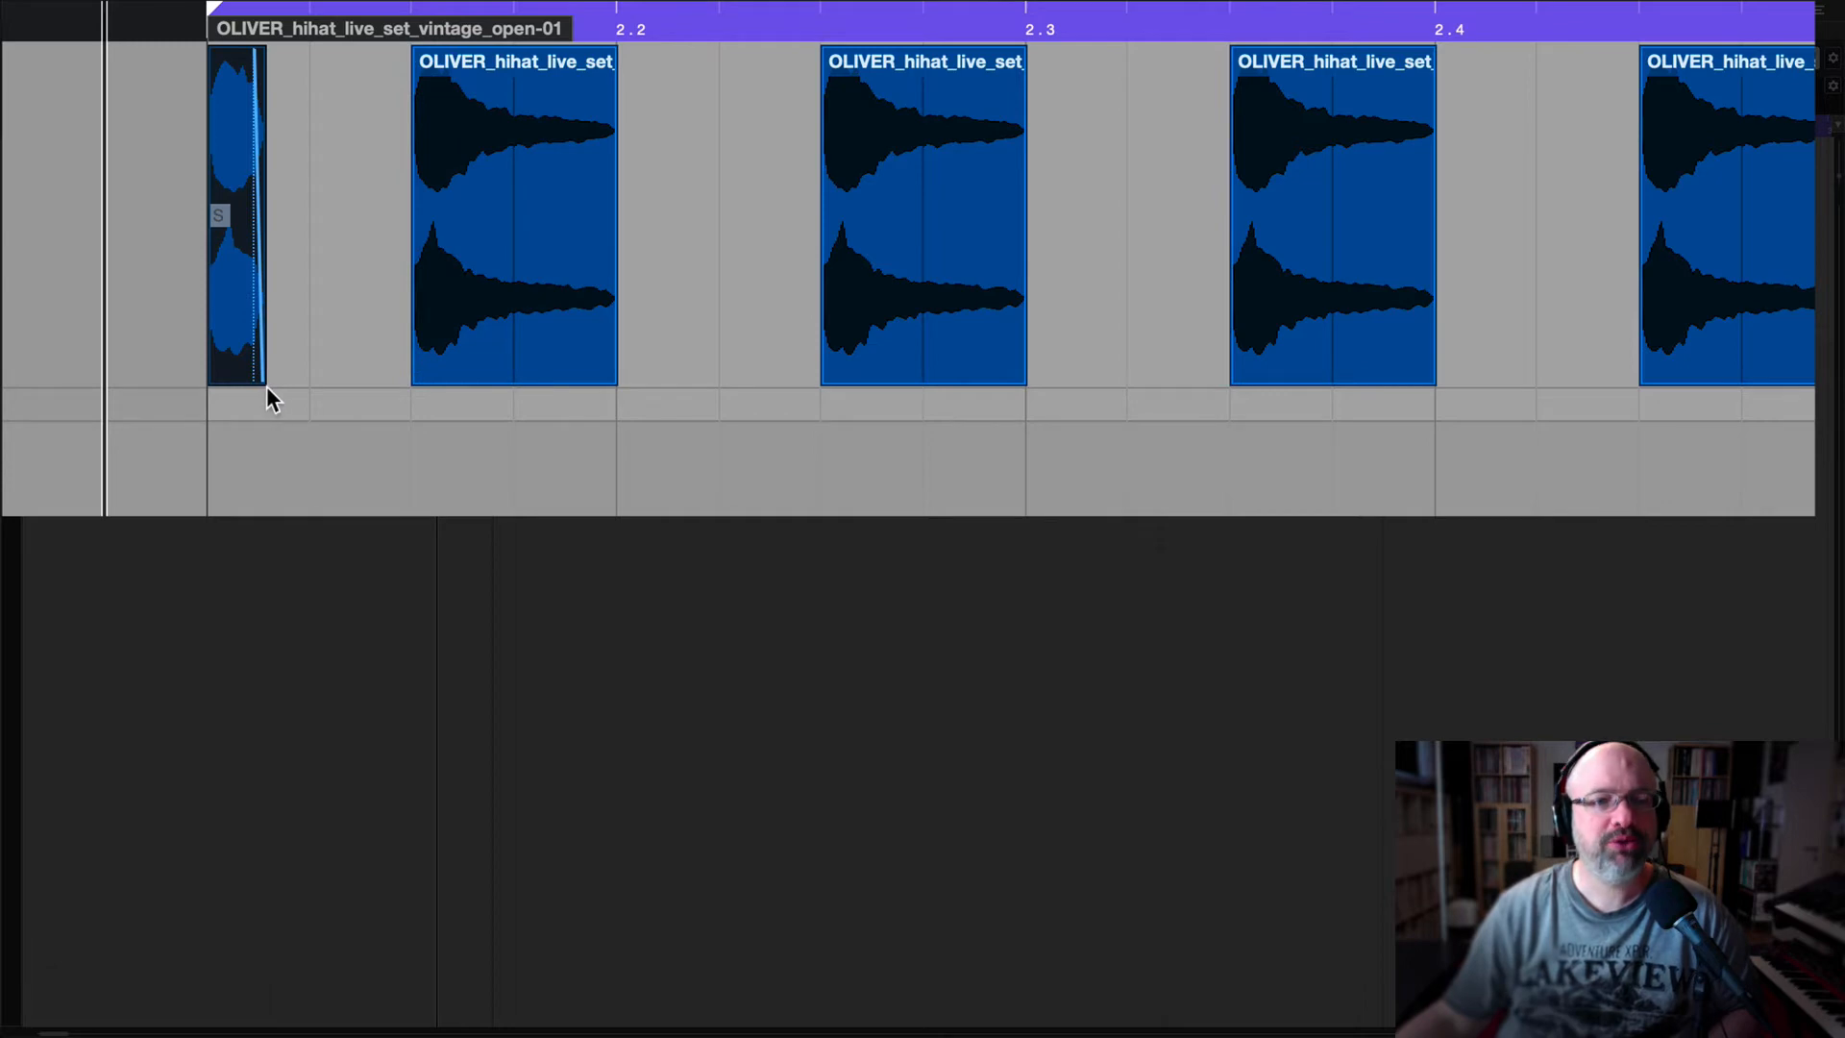
Trim the start of the short hi-hat slightly and lengthen its fade-out to 0.0.0.31
{"action": "key", "text": "h"}
{"action": "key", "text": "h"}
{"action": "key", "text": "h"}
{"action": "key", "text": "h"}
{"action": "key", "text": "h"}
{"action": "scroll", "coordinate": [246, 337], "scroll_direction": "left", "scroll_amount": 5}
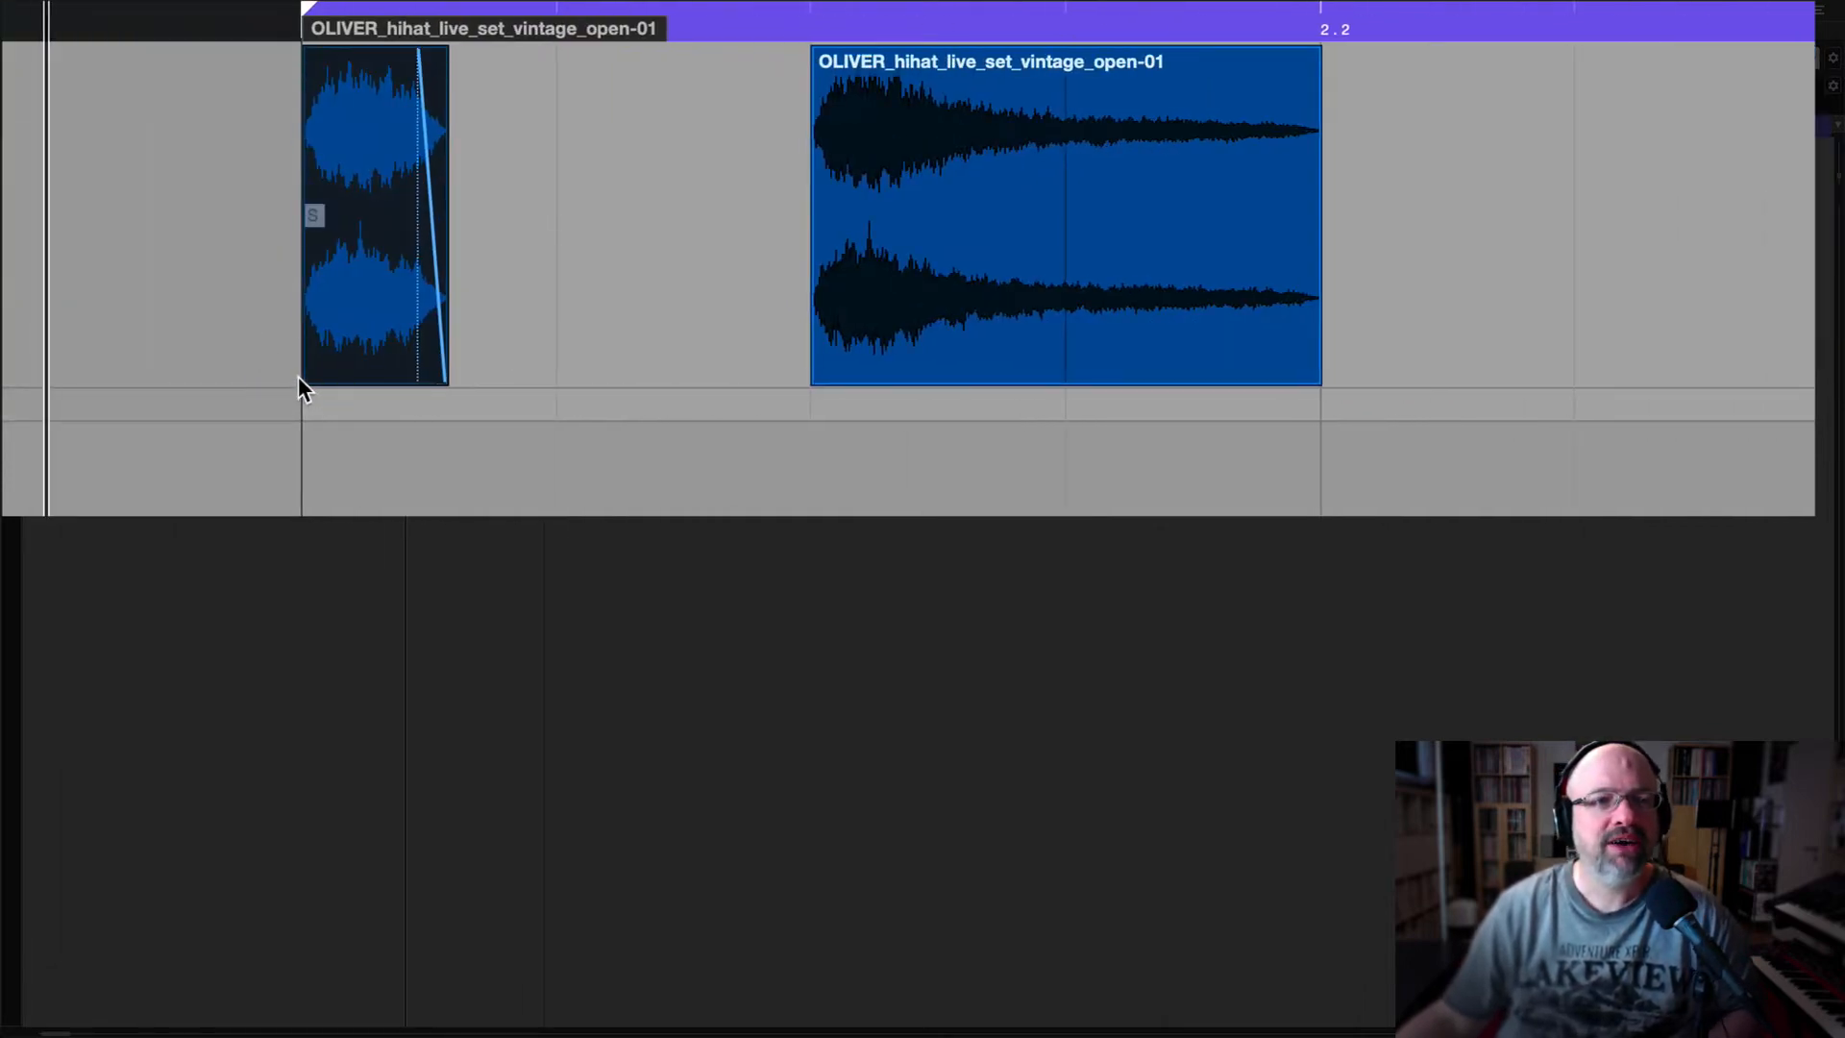
{"action": "left_click_drag", "start_coordinate": [303, 379], "coordinate": [313, 381]}
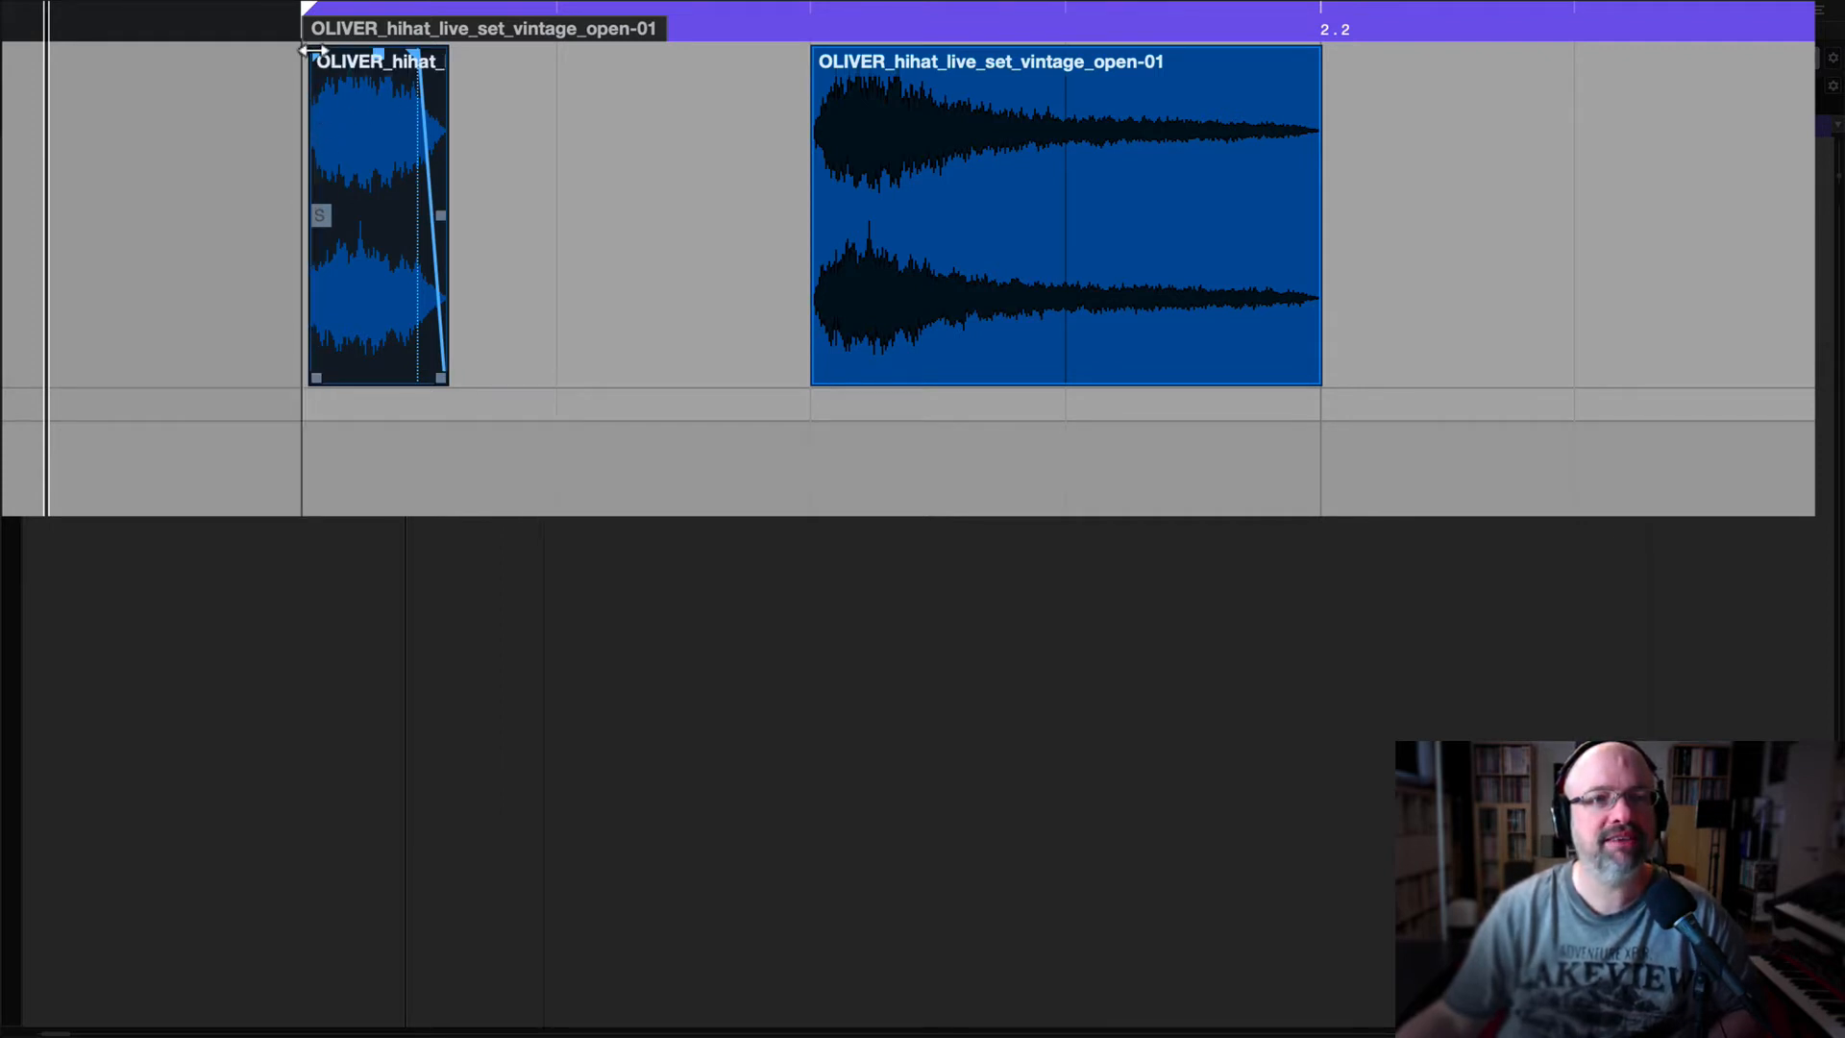
{"action": "left_click_drag", "start_coordinate": [314, 51], "coordinate": [403, 55]}
{"action": "left_click_drag", "start_coordinate": [392, 57], "coordinate": [382, 57]}
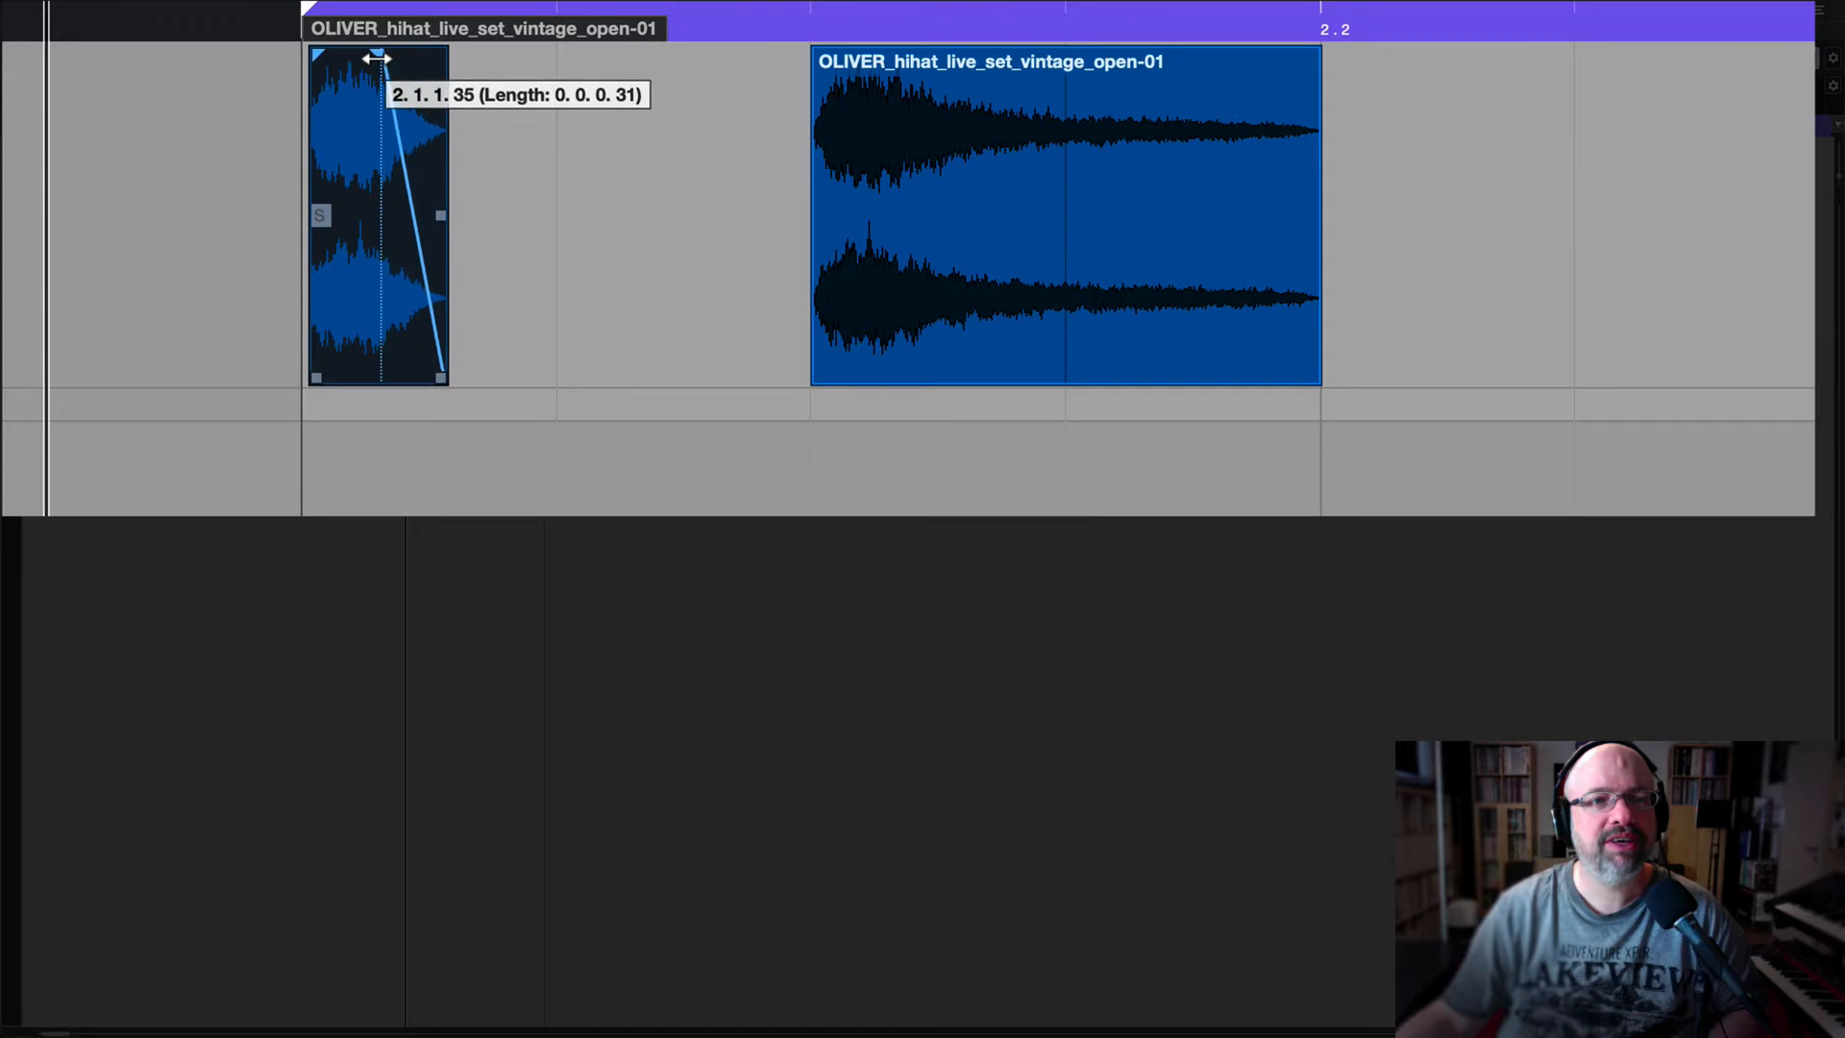
Bend the short hi-hat's fade-out into a steeply falling curve with added points and apply it
{"action": "double_click", "coordinate": [423, 73]}
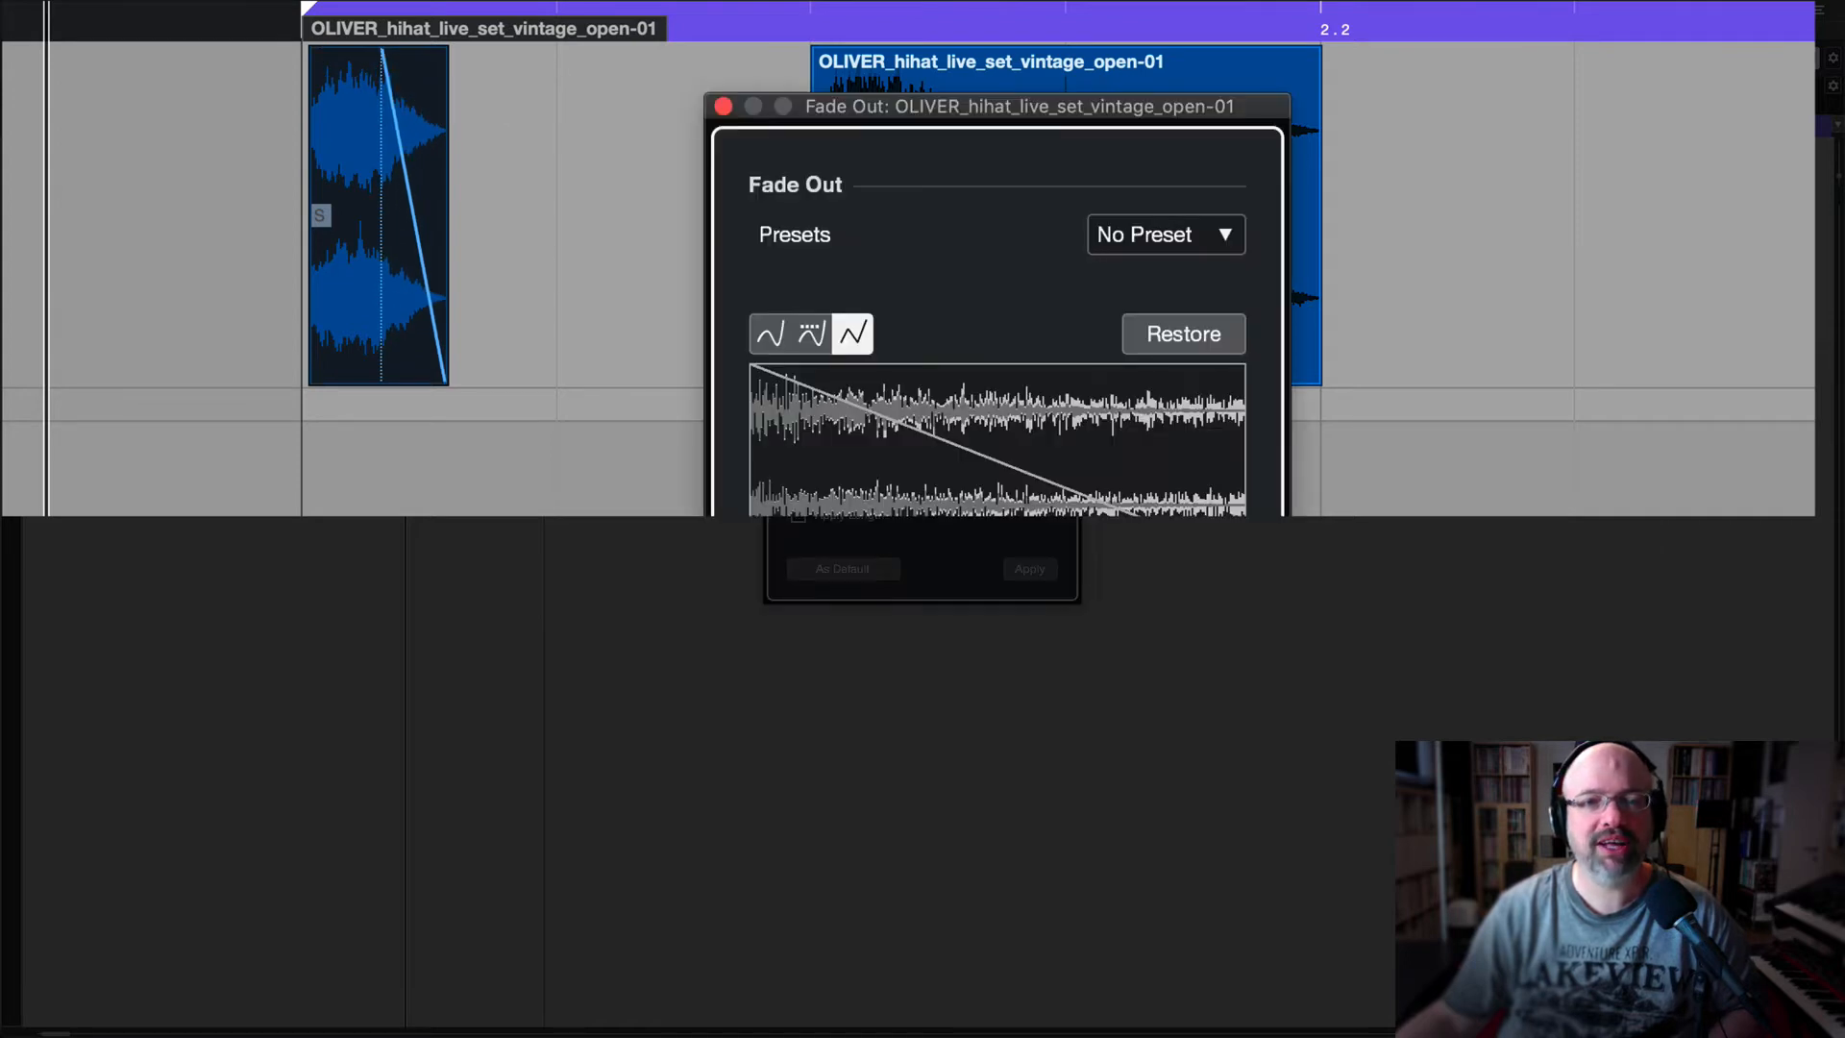
{"action": "left_click", "coordinate": [905, 586]}
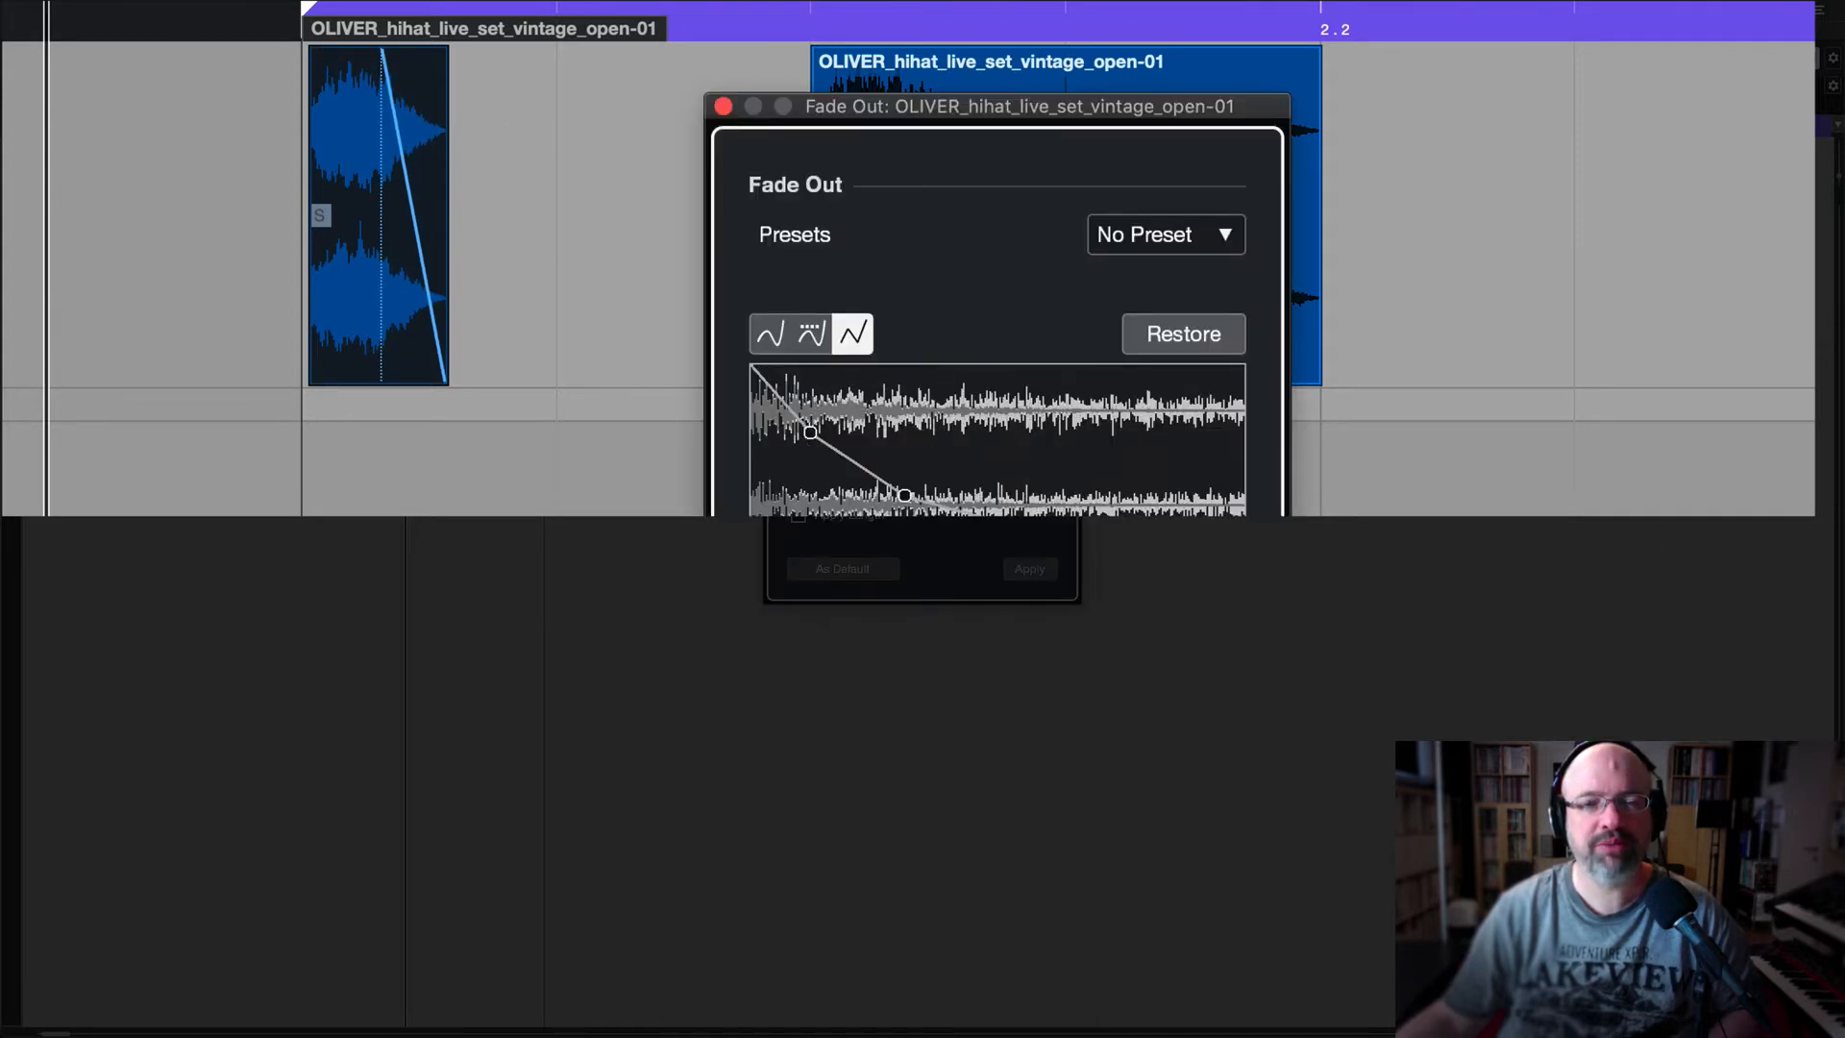
{"action": "left_click", "coordinate": [1027, 574]}
{"action": "left_click", "coordinate": [723, 106]}
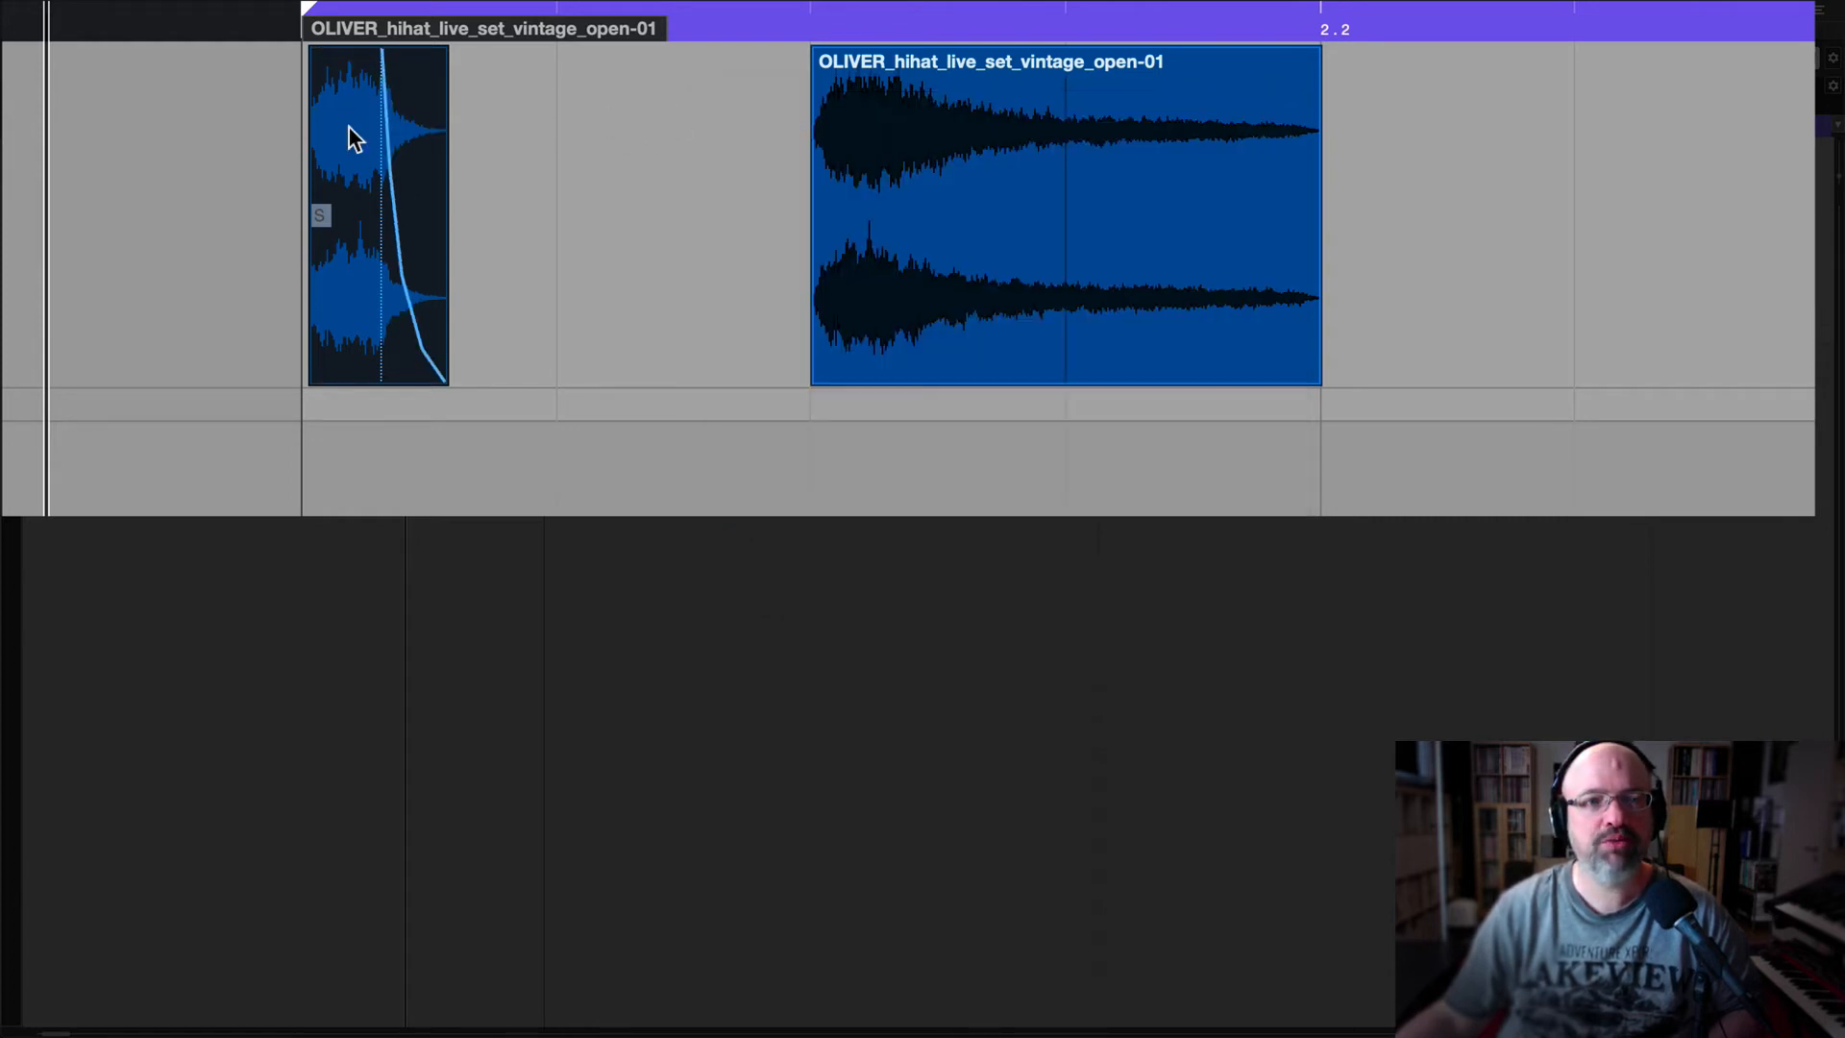
Place the short hi-hat on the first two sixteenths of bar 2 and lower the volume of both events
{"action": "left_click_drag", "start_coordinate": [344, 135], "coordinate": [538, 132]}
{"action": "left_click_drag", "start_coordinate": [260, 149], "coordinate": [711, 222]}
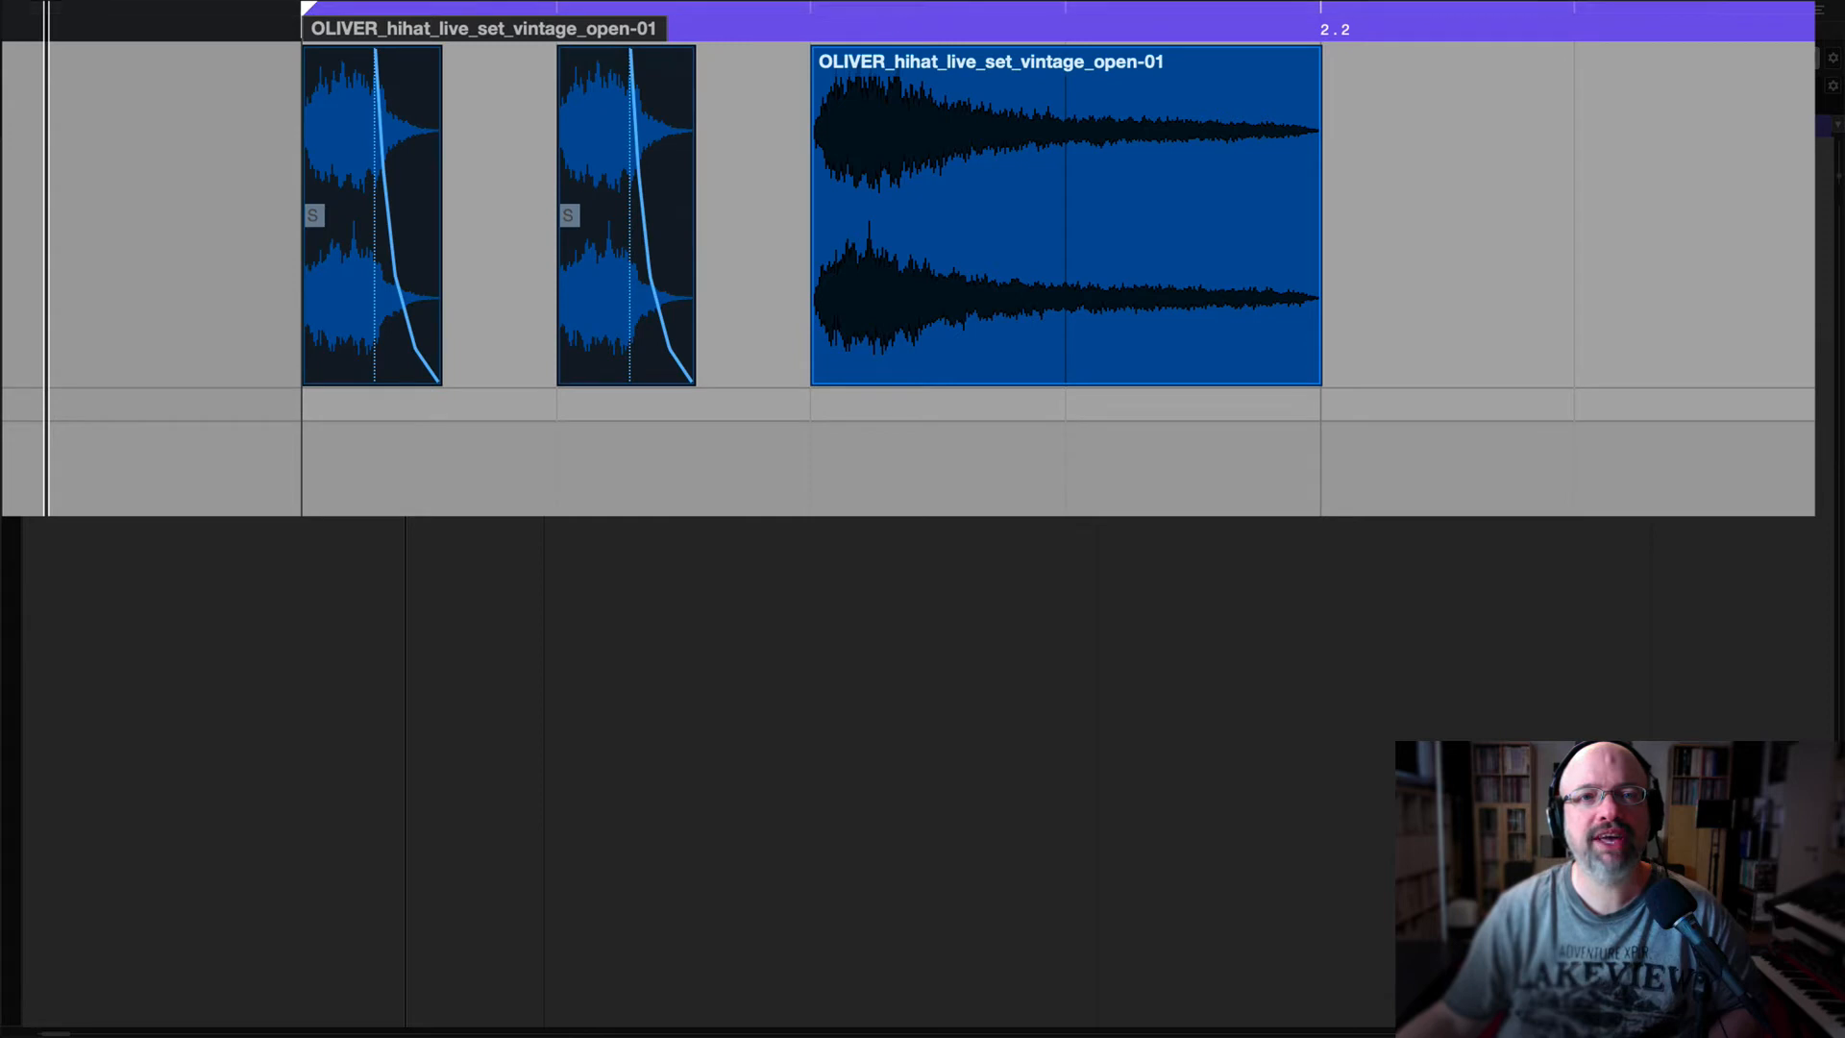
{"action": "scroll", "coordinate": [836, 4], "scroll_direction": "down", "scroll_amount": 6}
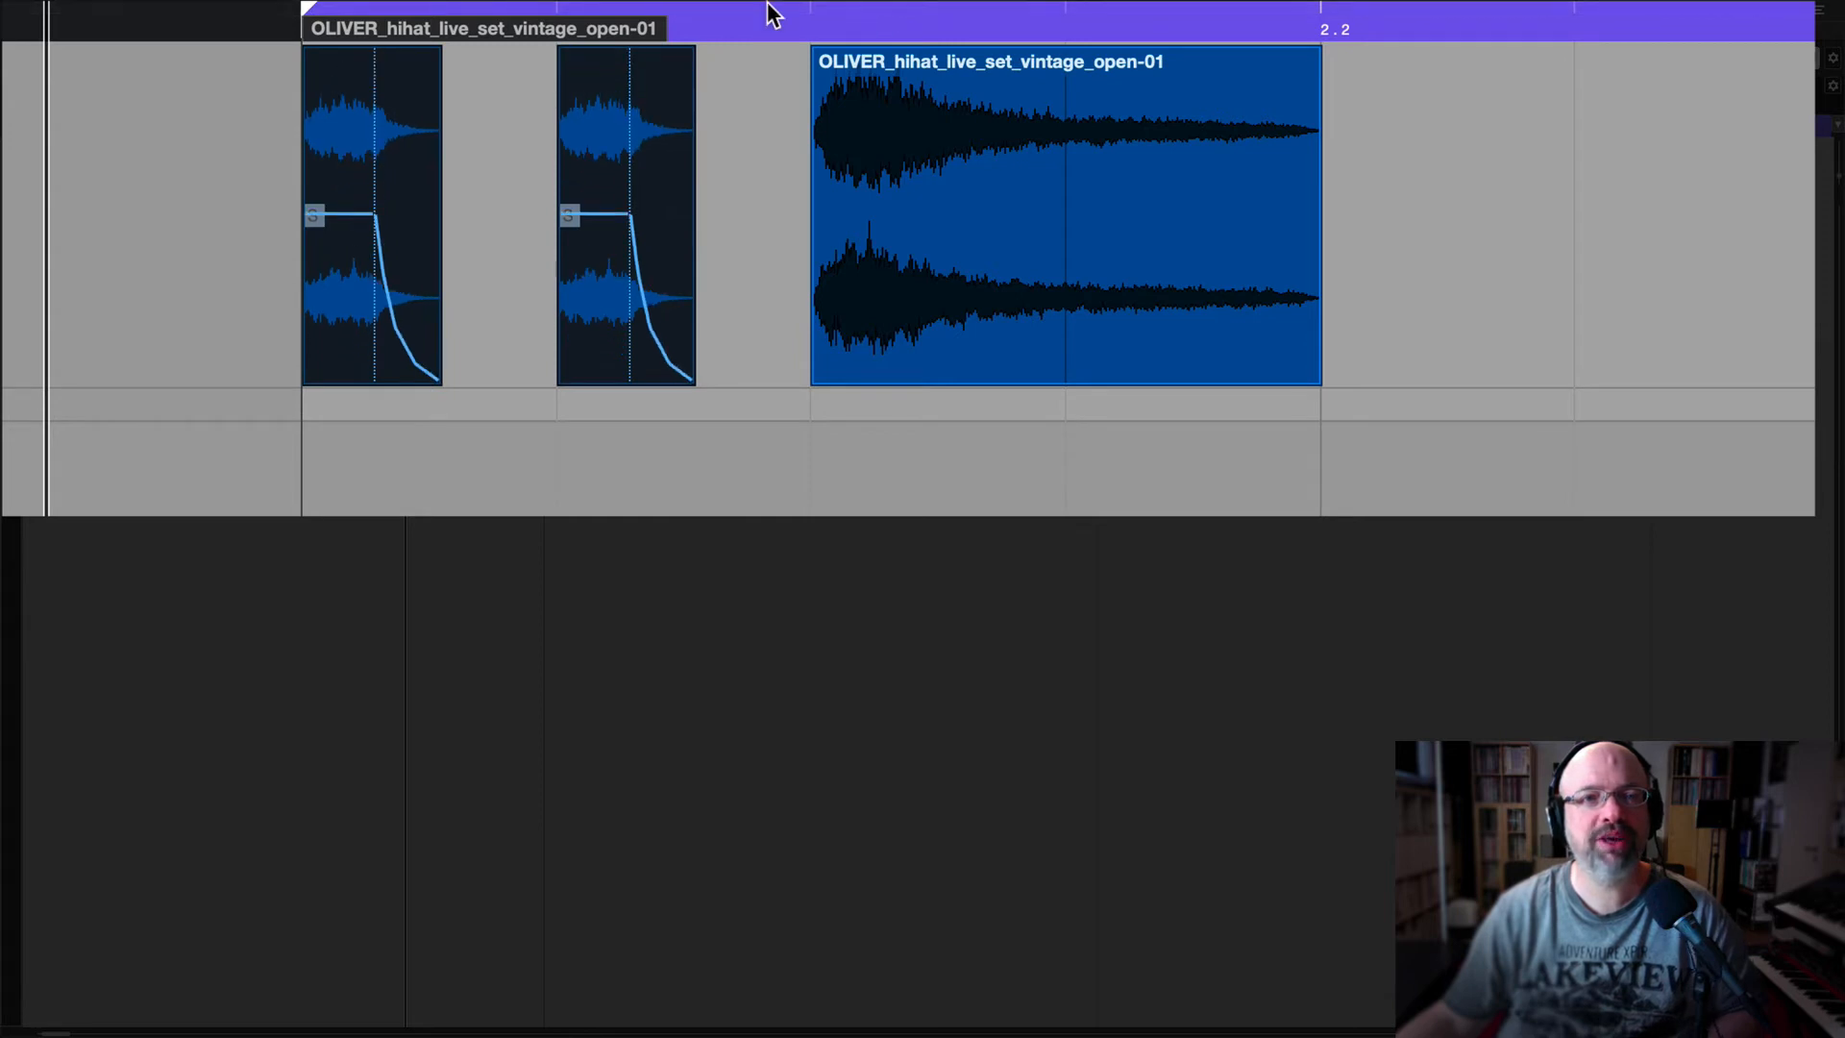
Copy the pair of short hi-hats to beats 2.2, 2.3 and 2.4, and close the part editor
{"action": "left_click_drag", "start_coordinate": [752, 204], "coordinate": [1447, 193]}
{"action": "scroll", "coordinate": [935, 189], "scroll_direction": "right", "scroll_amount": 5}
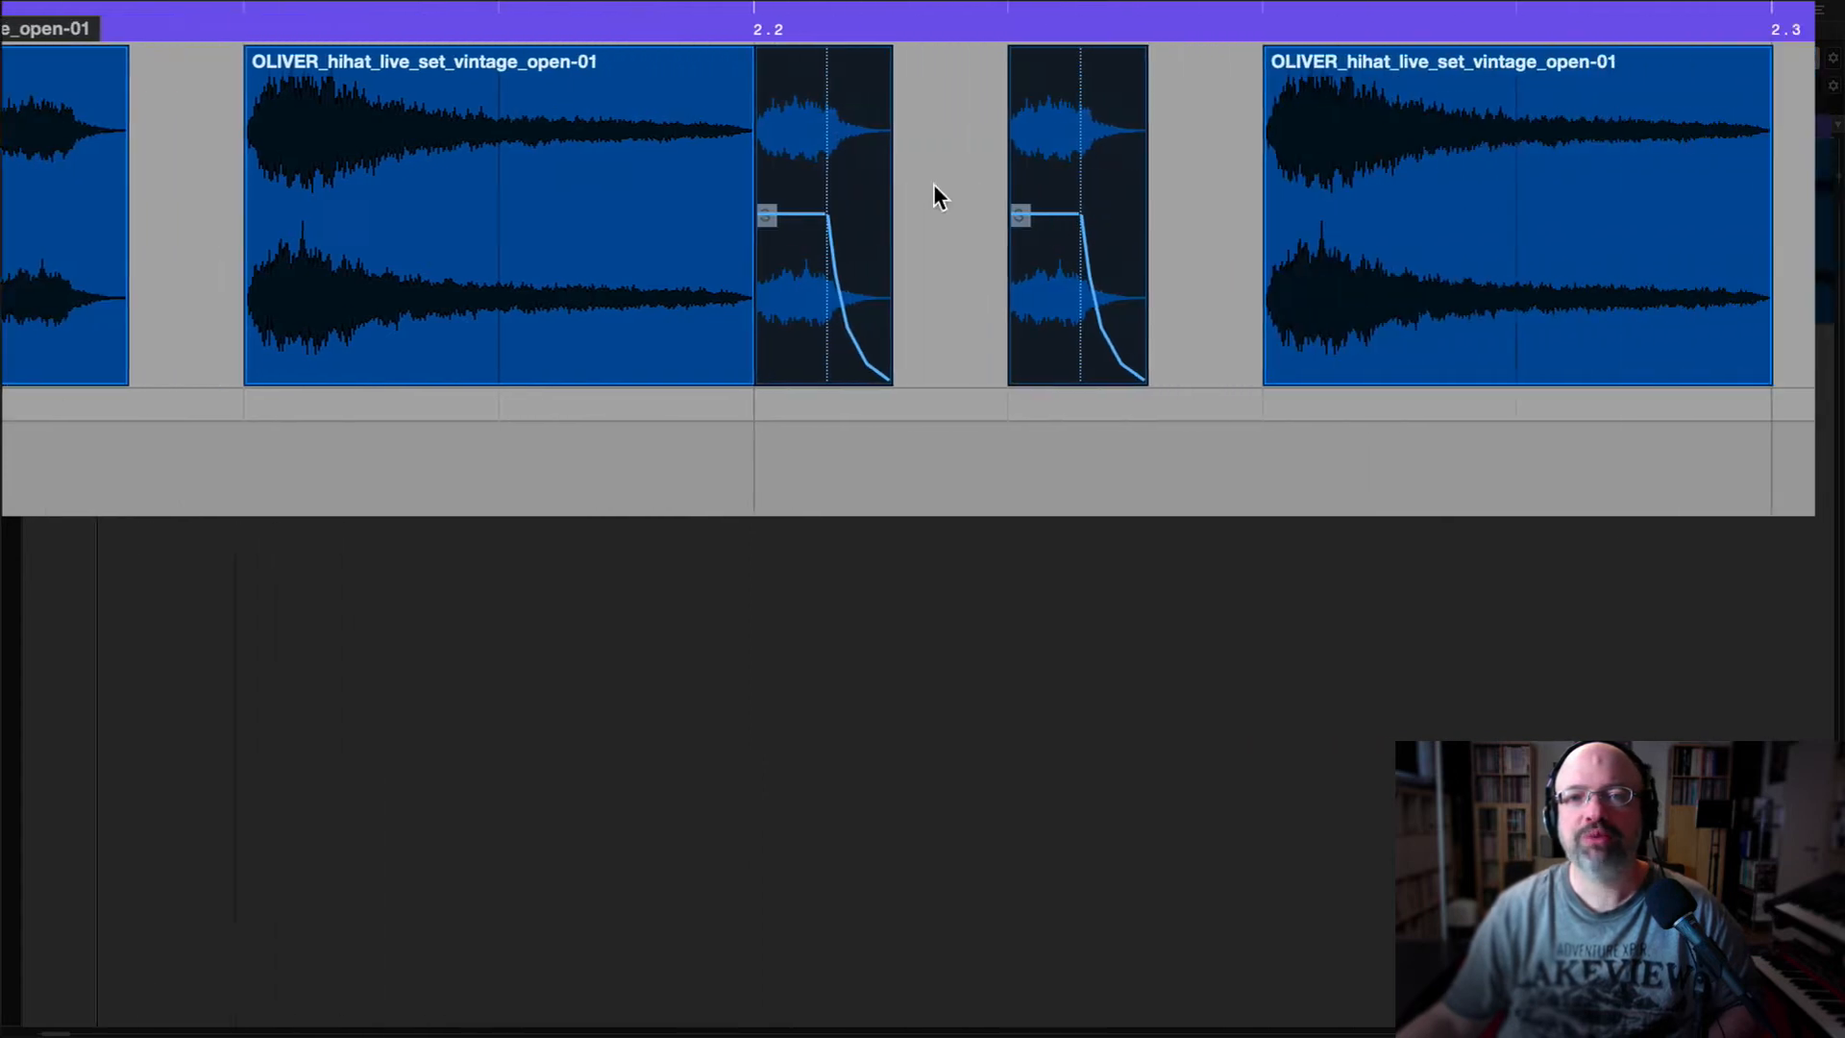
{"action": "left_click_drag", "start_coordinate": [666, 144], "coordinate": [1682, 178]}
{"action": "scroll", "coordinate": [1141, 202], "scroll_direction": "right", "scroll_amount": 4}
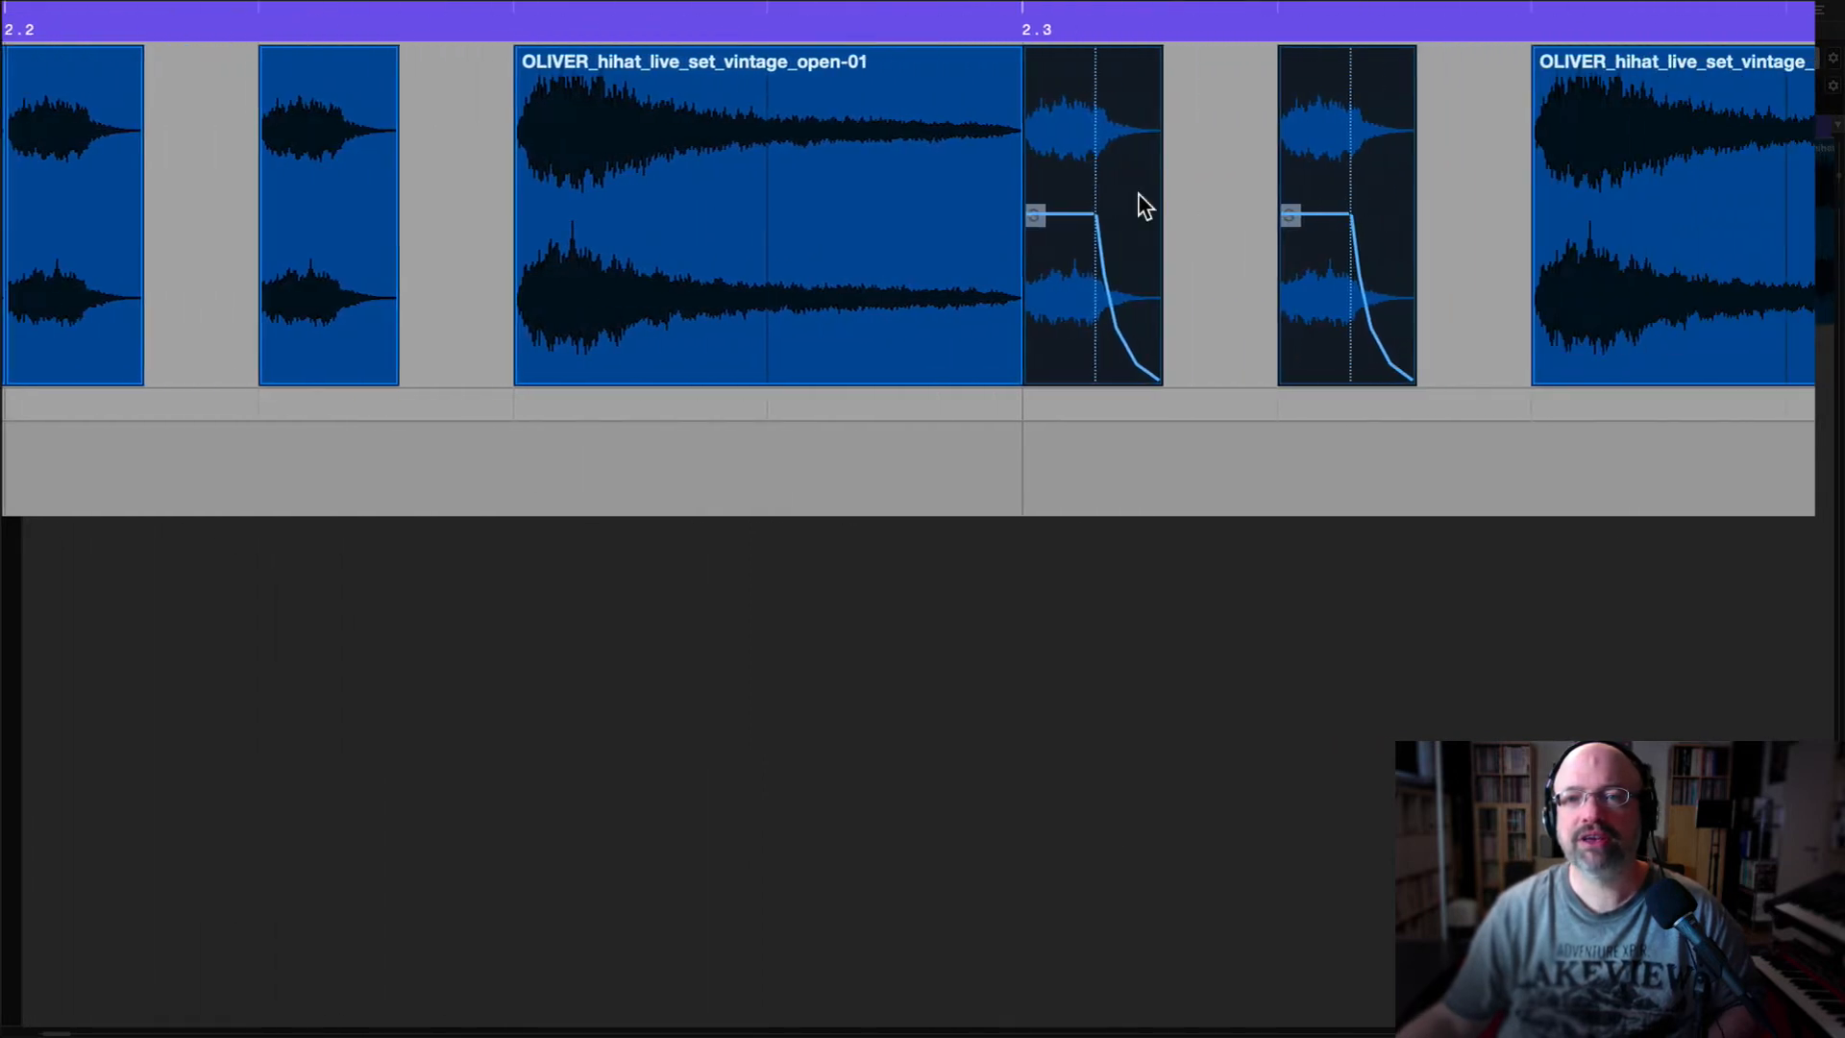
{"action": "left_click", "coordinate": [961, 615]}
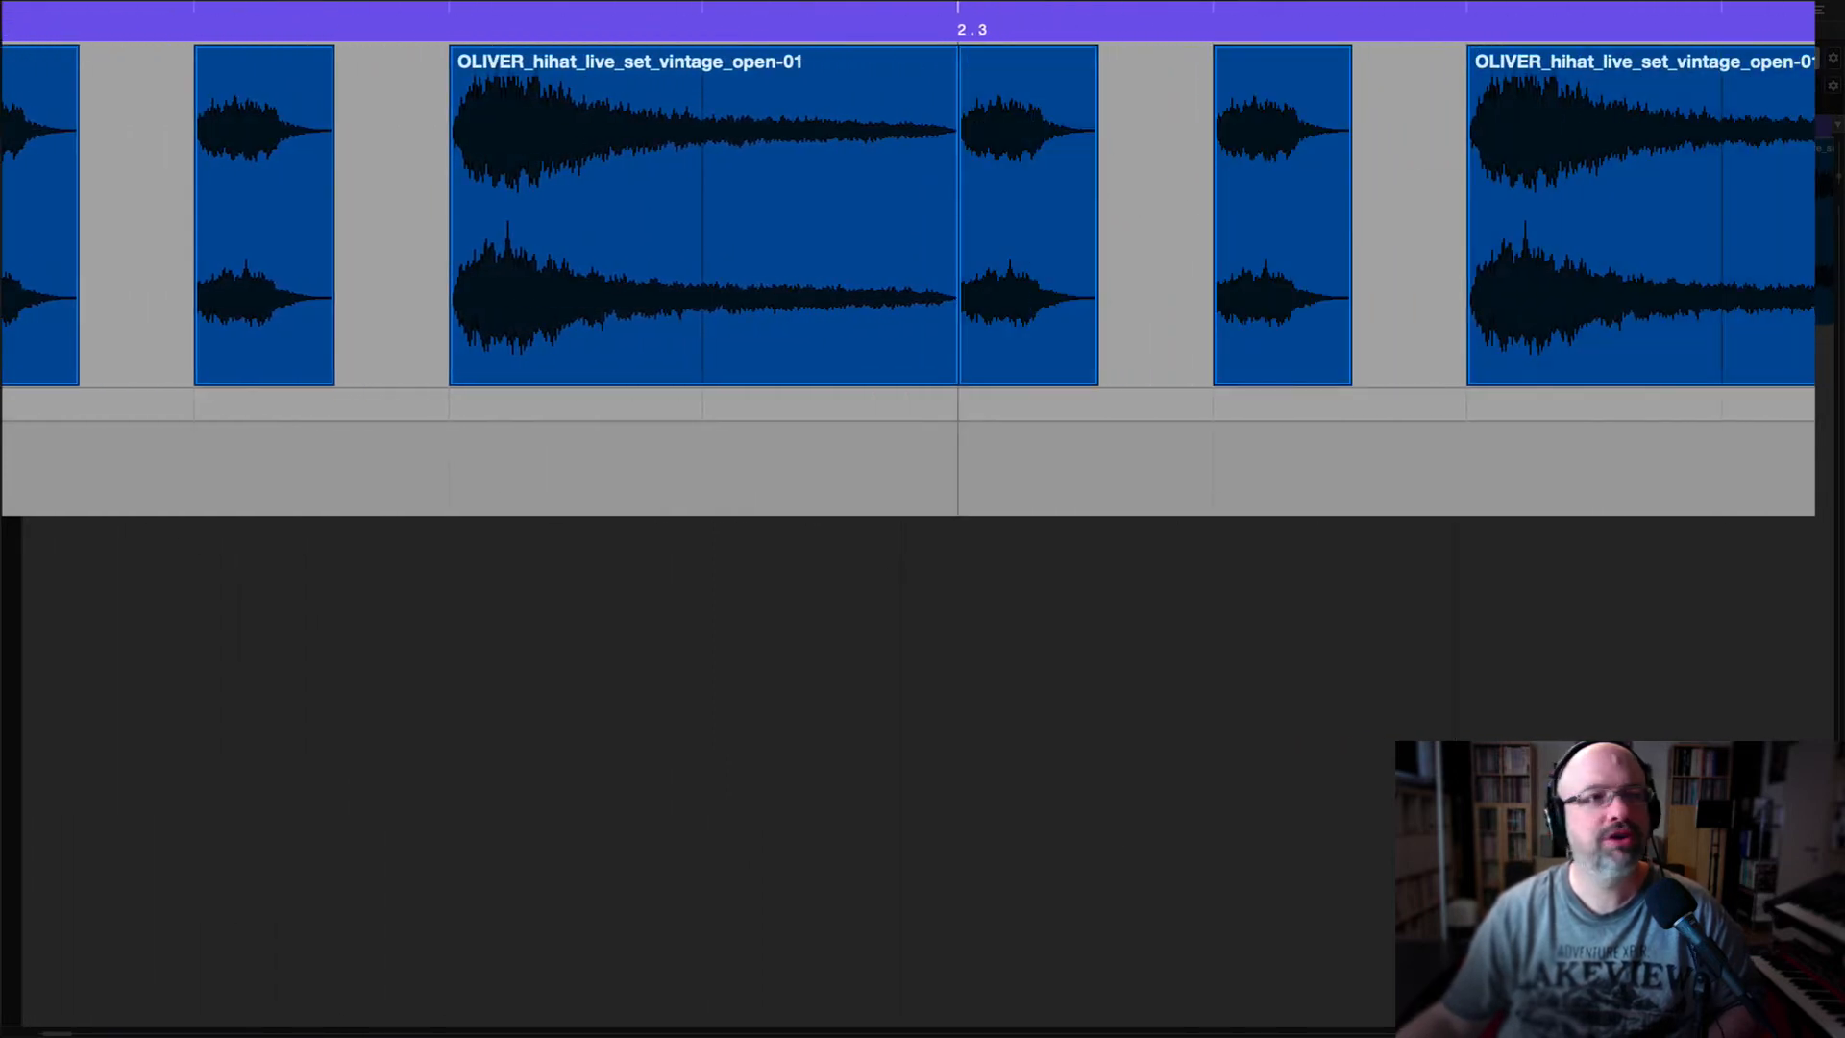
{"action": "key", "text": "Return"}
Shorten the HH part in the project to one bar, ending at bar 3
{"action": "scroll", "coordinate": [1051, 813], "scroll_direction": "right", "scroll_amount": 3}
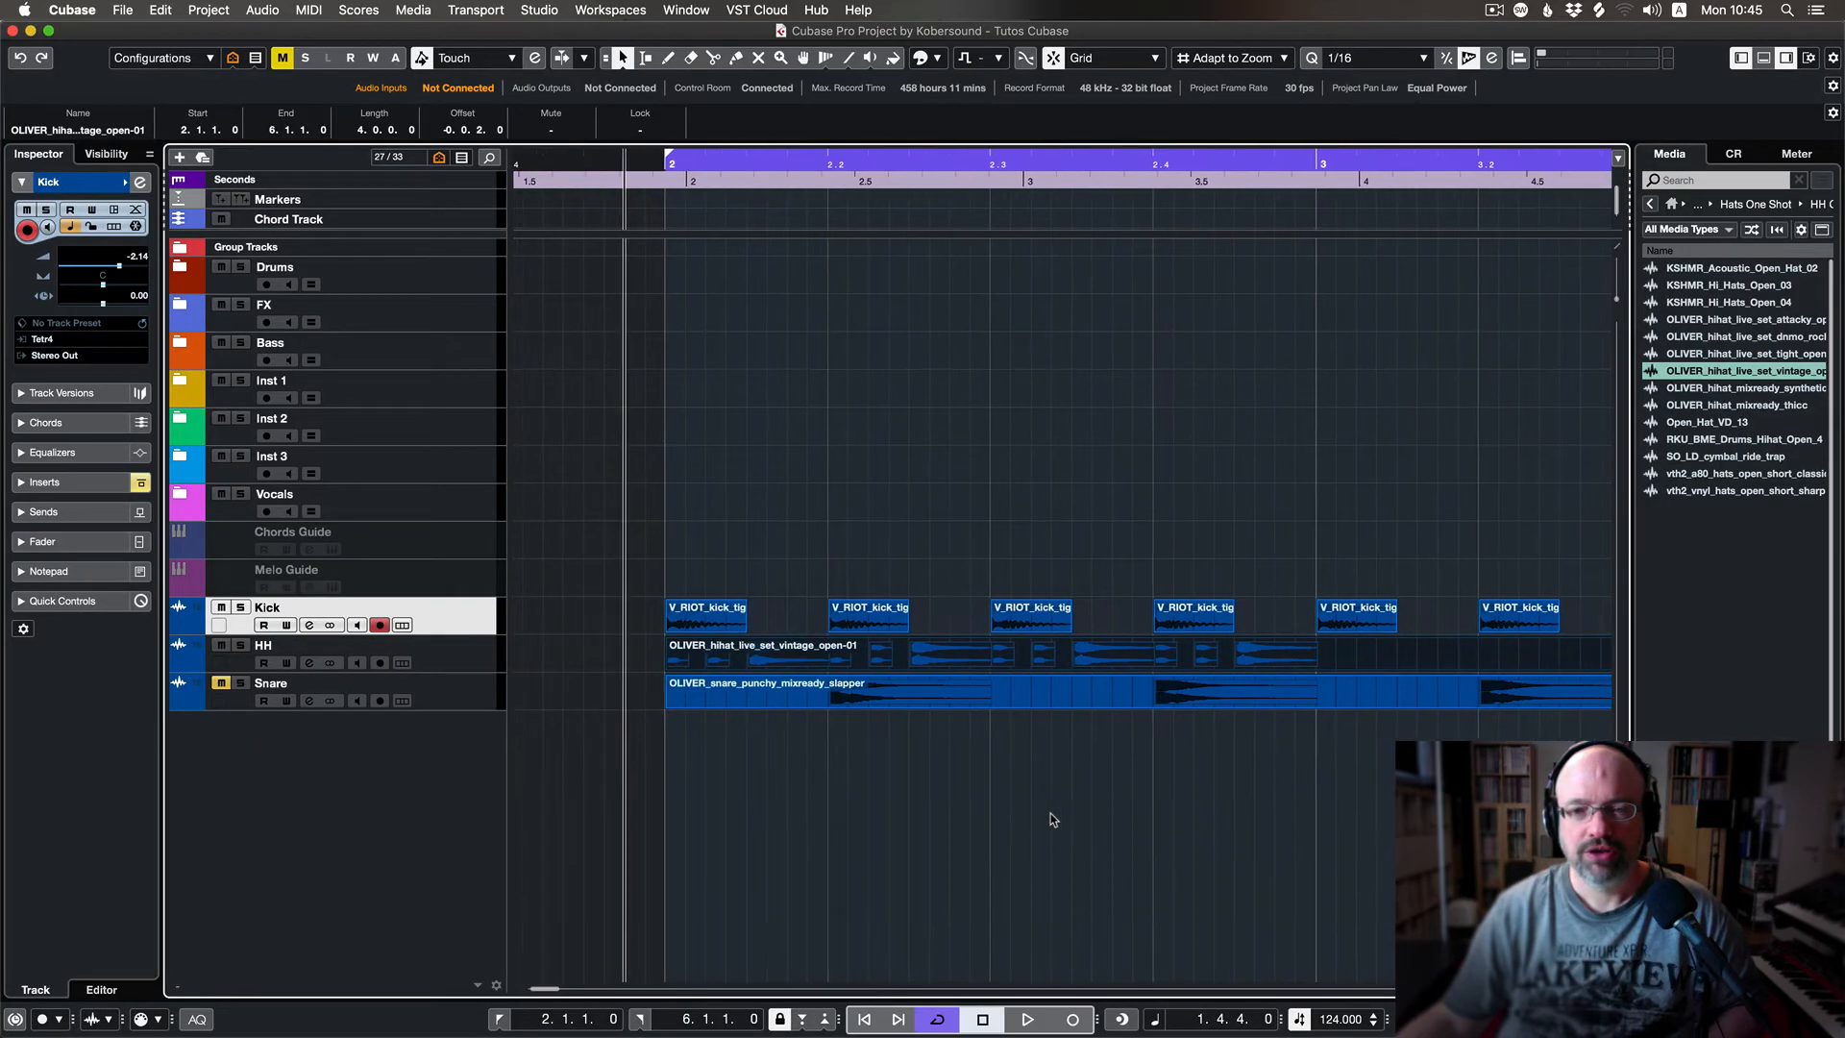
{"action": "scroll", "coordinate": [1264, 753], "scroll_direction": "right", "scroll_amount": 2}
{"action": "key", "text": "g"}
{"action": "key", "text": "g"}
{"action": "key", "text": "g"}
{"action": "key", "text": "g"}
{"action": "key", "text": "g"}
{"action": "key", "text": "g"}
{"action": "key", "text": "g"}
{"action": "key", "text": "g"}
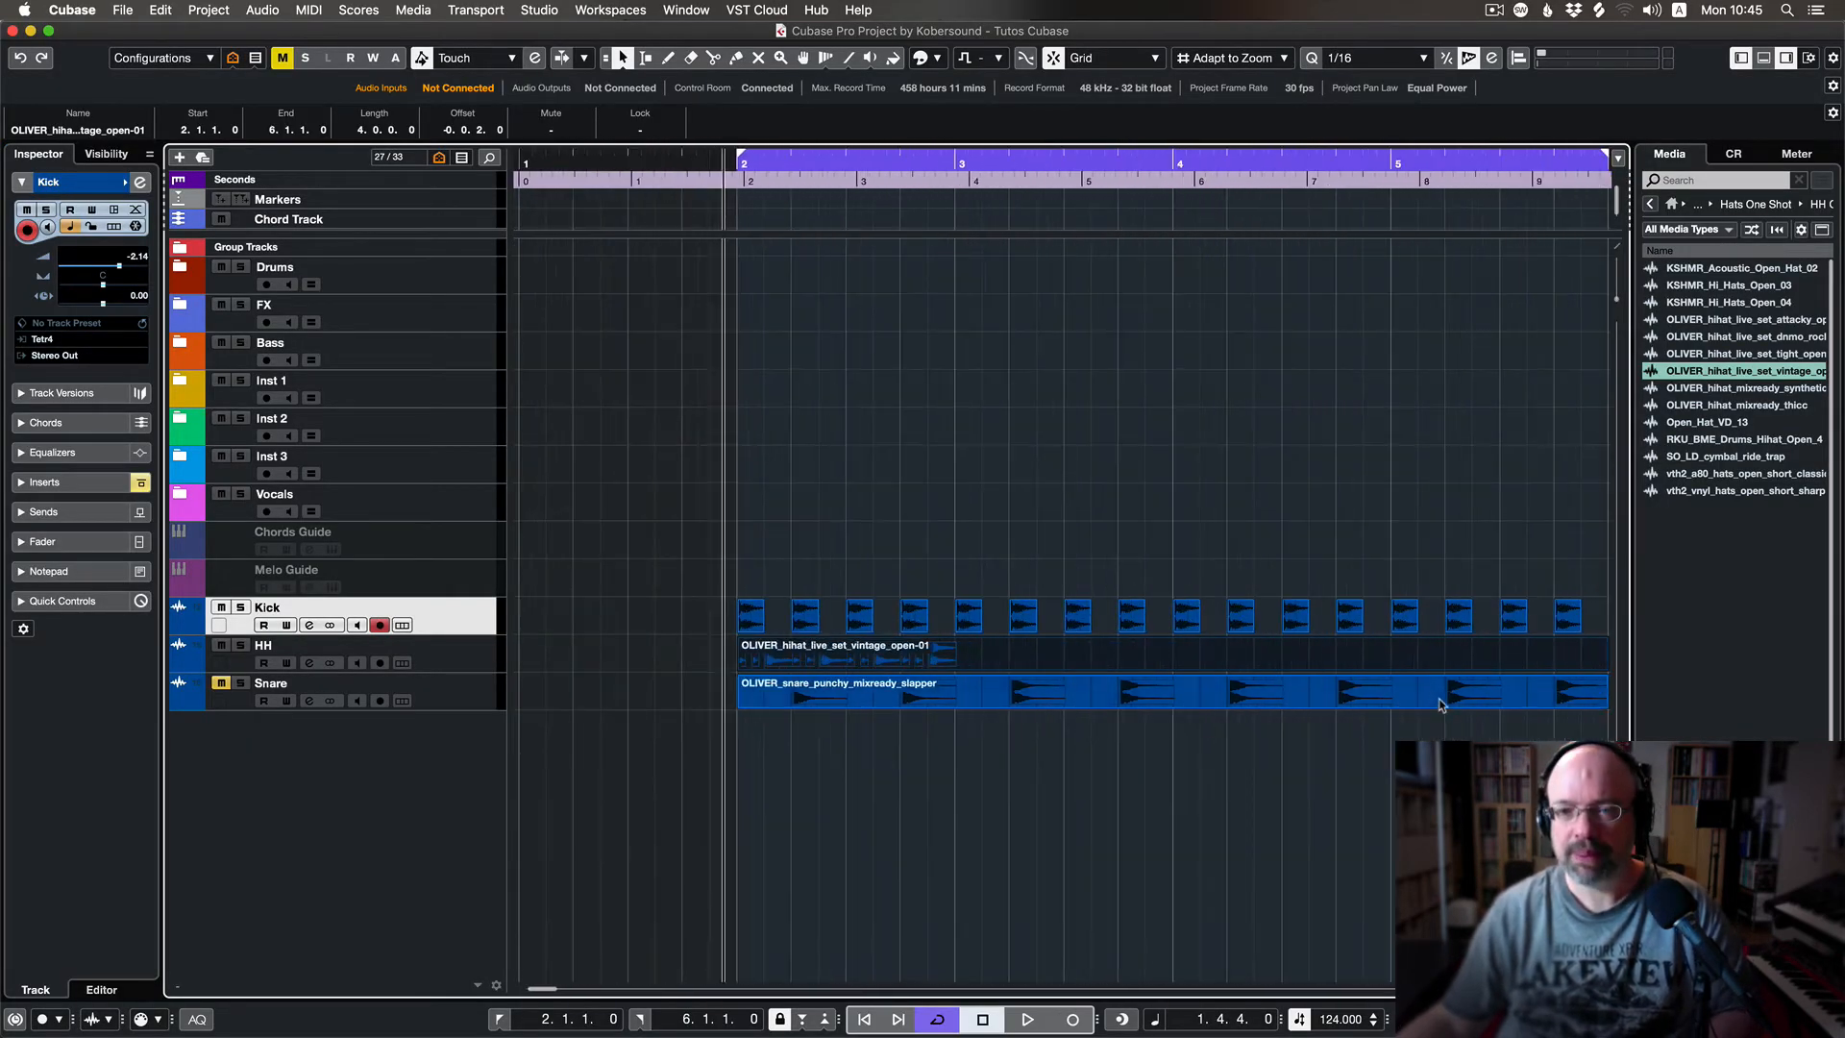
{"action": "left_click_drag", "start_coordinate": [1274, 665], "coordinate": [821, 666]}
Solo the HH track and play back the new hi-hat pattern
{"action": "left_click", "coordinate": [241, 645]}
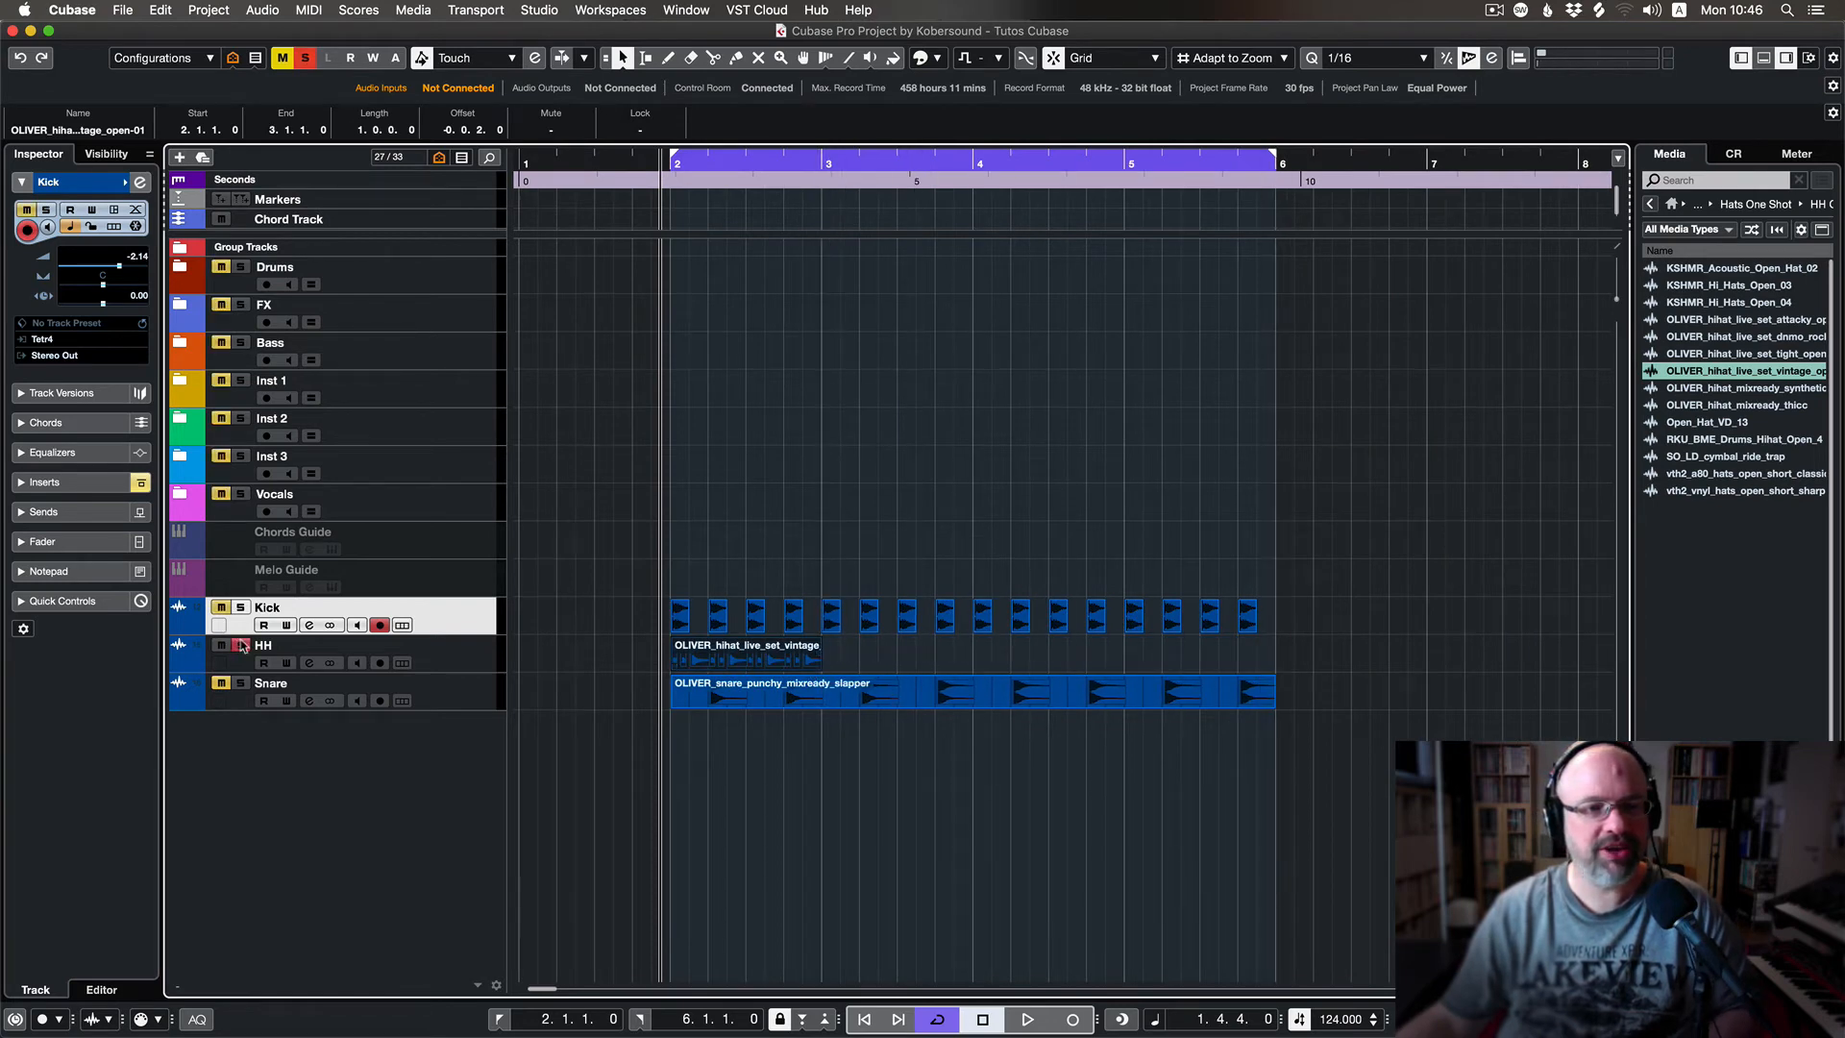
{"action": "key", "text": "space"}
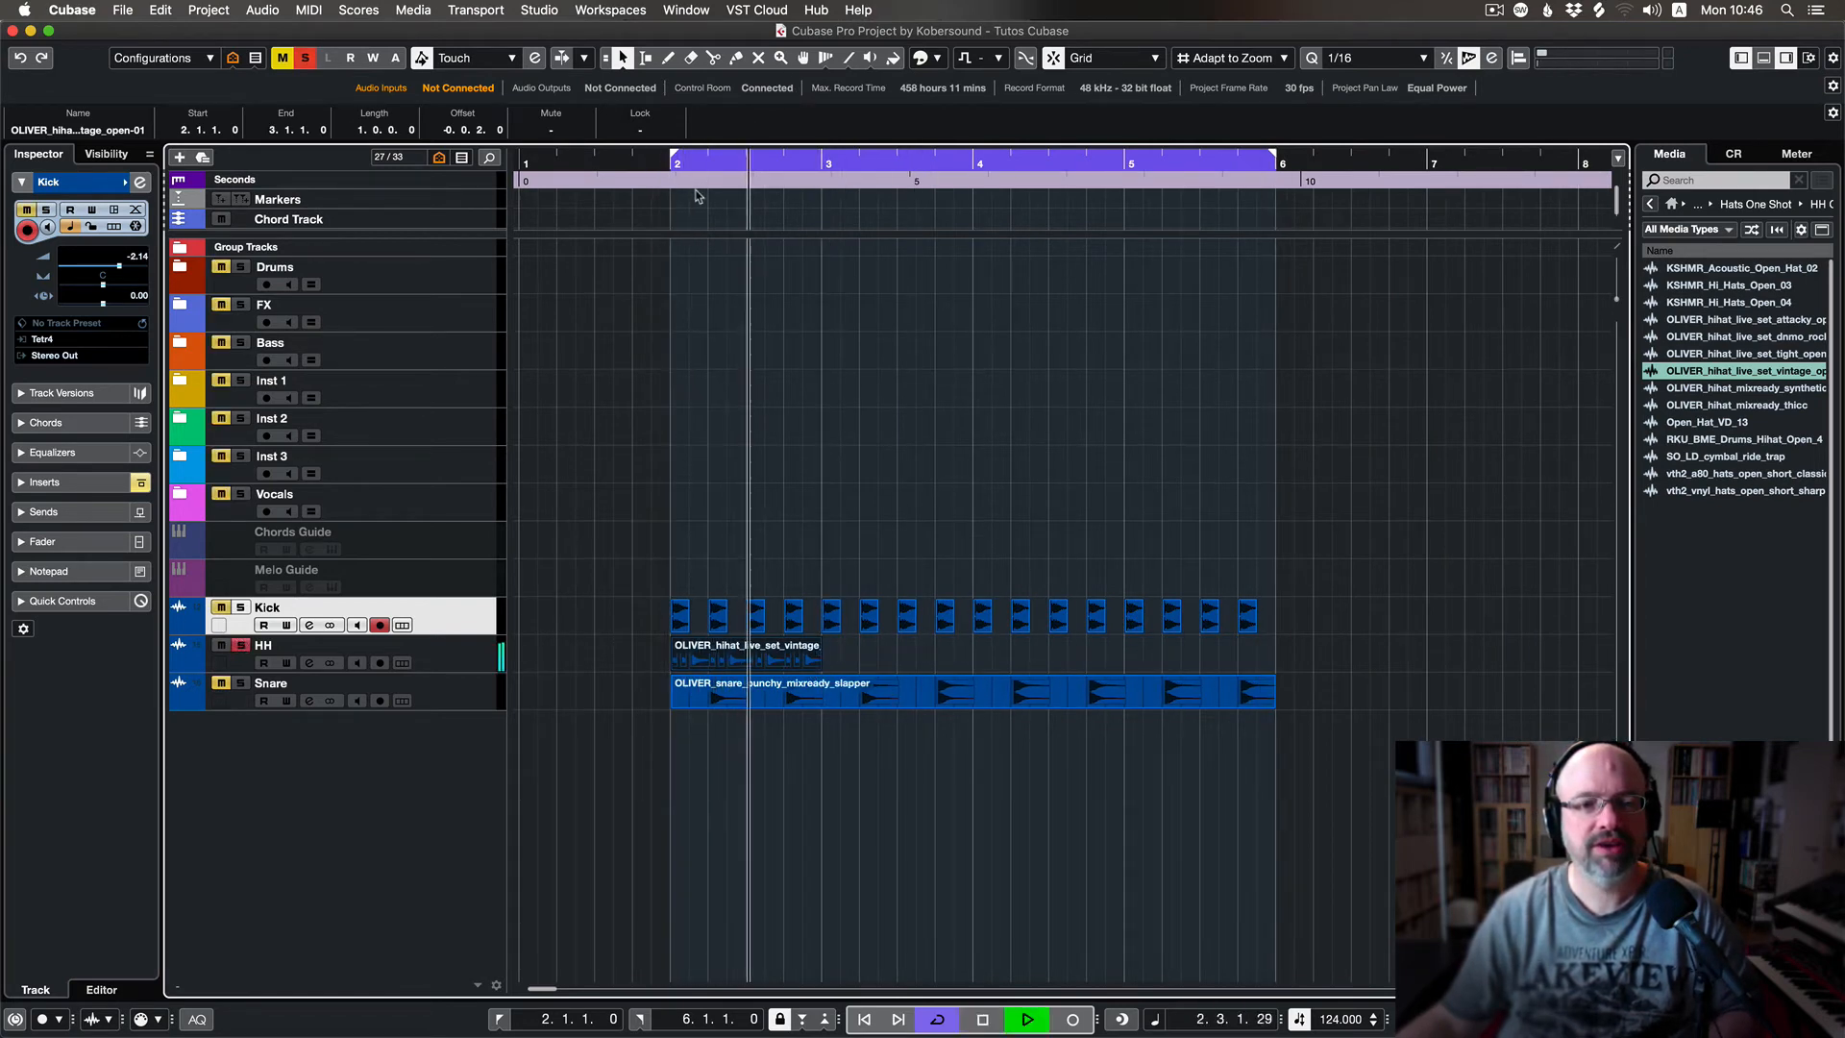
Stop playback, slightly lower the volume of the short hi-hat events inside the HH part, and close the part editor
{"action": "key", "text": "space"}
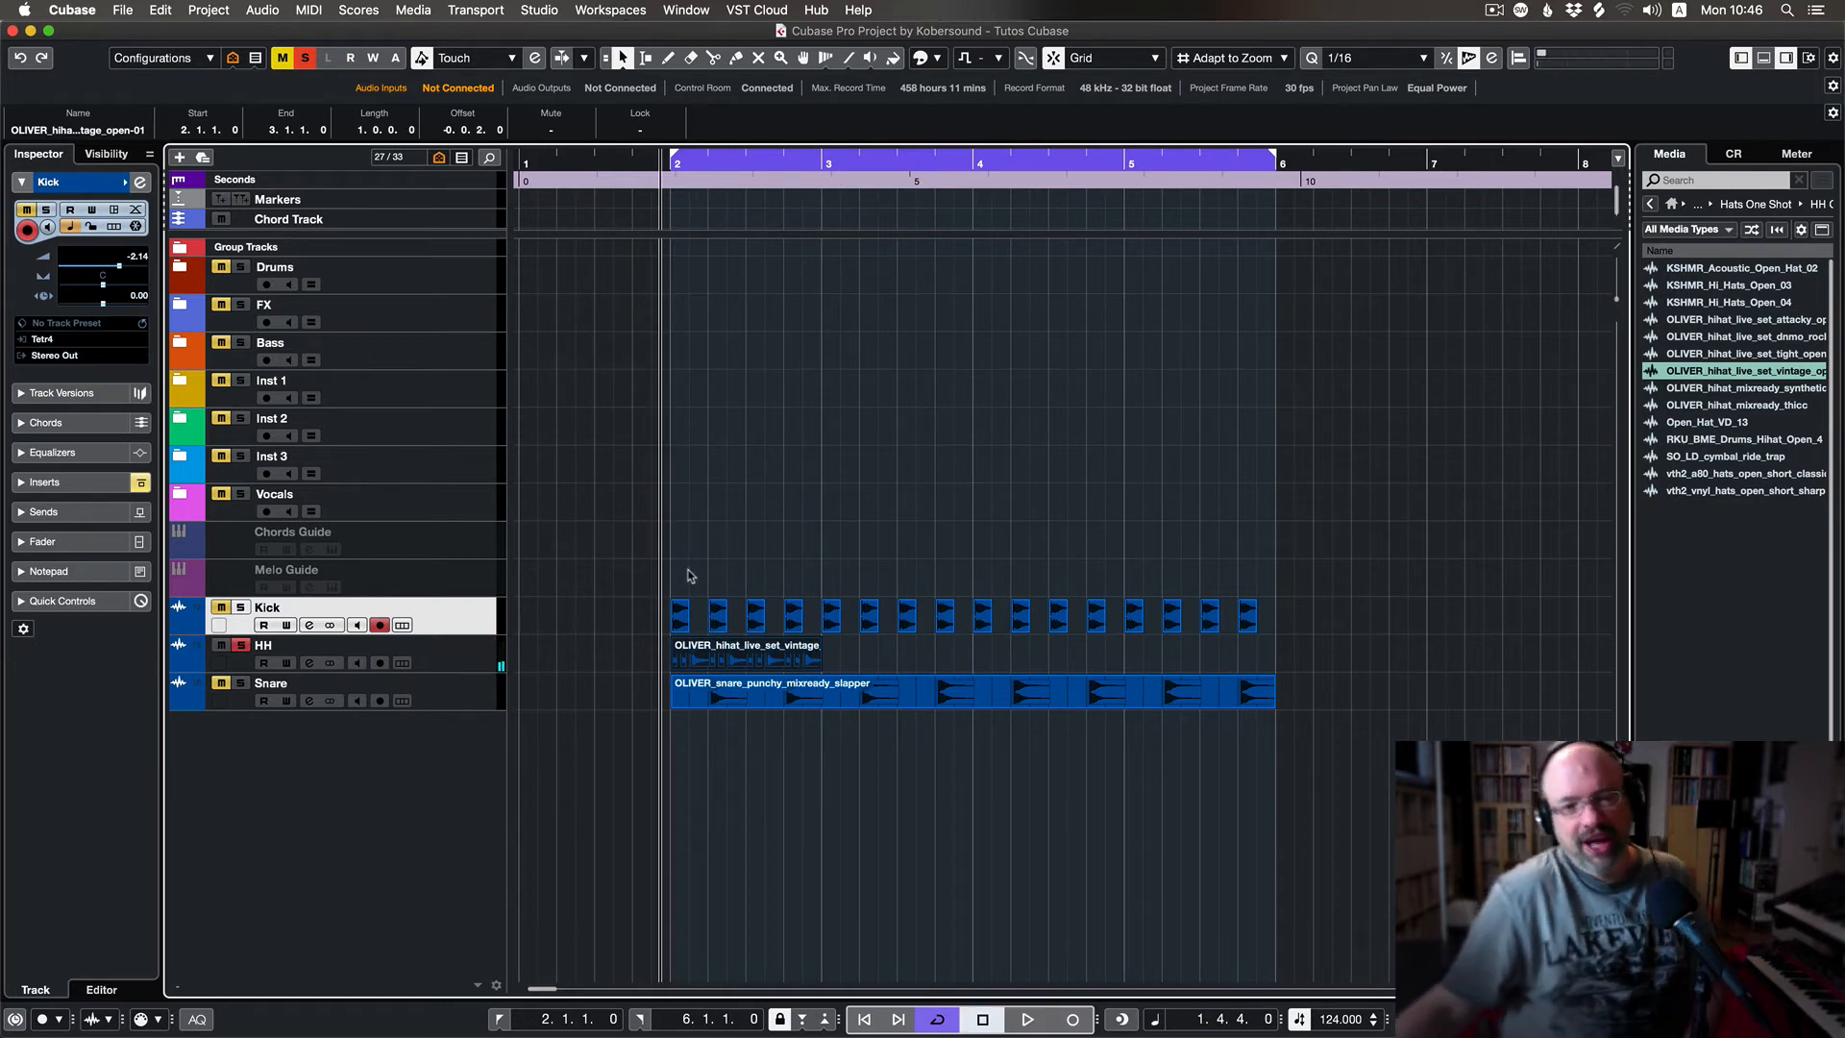
{"action": "double_click", "coordinate": [697, 661]}
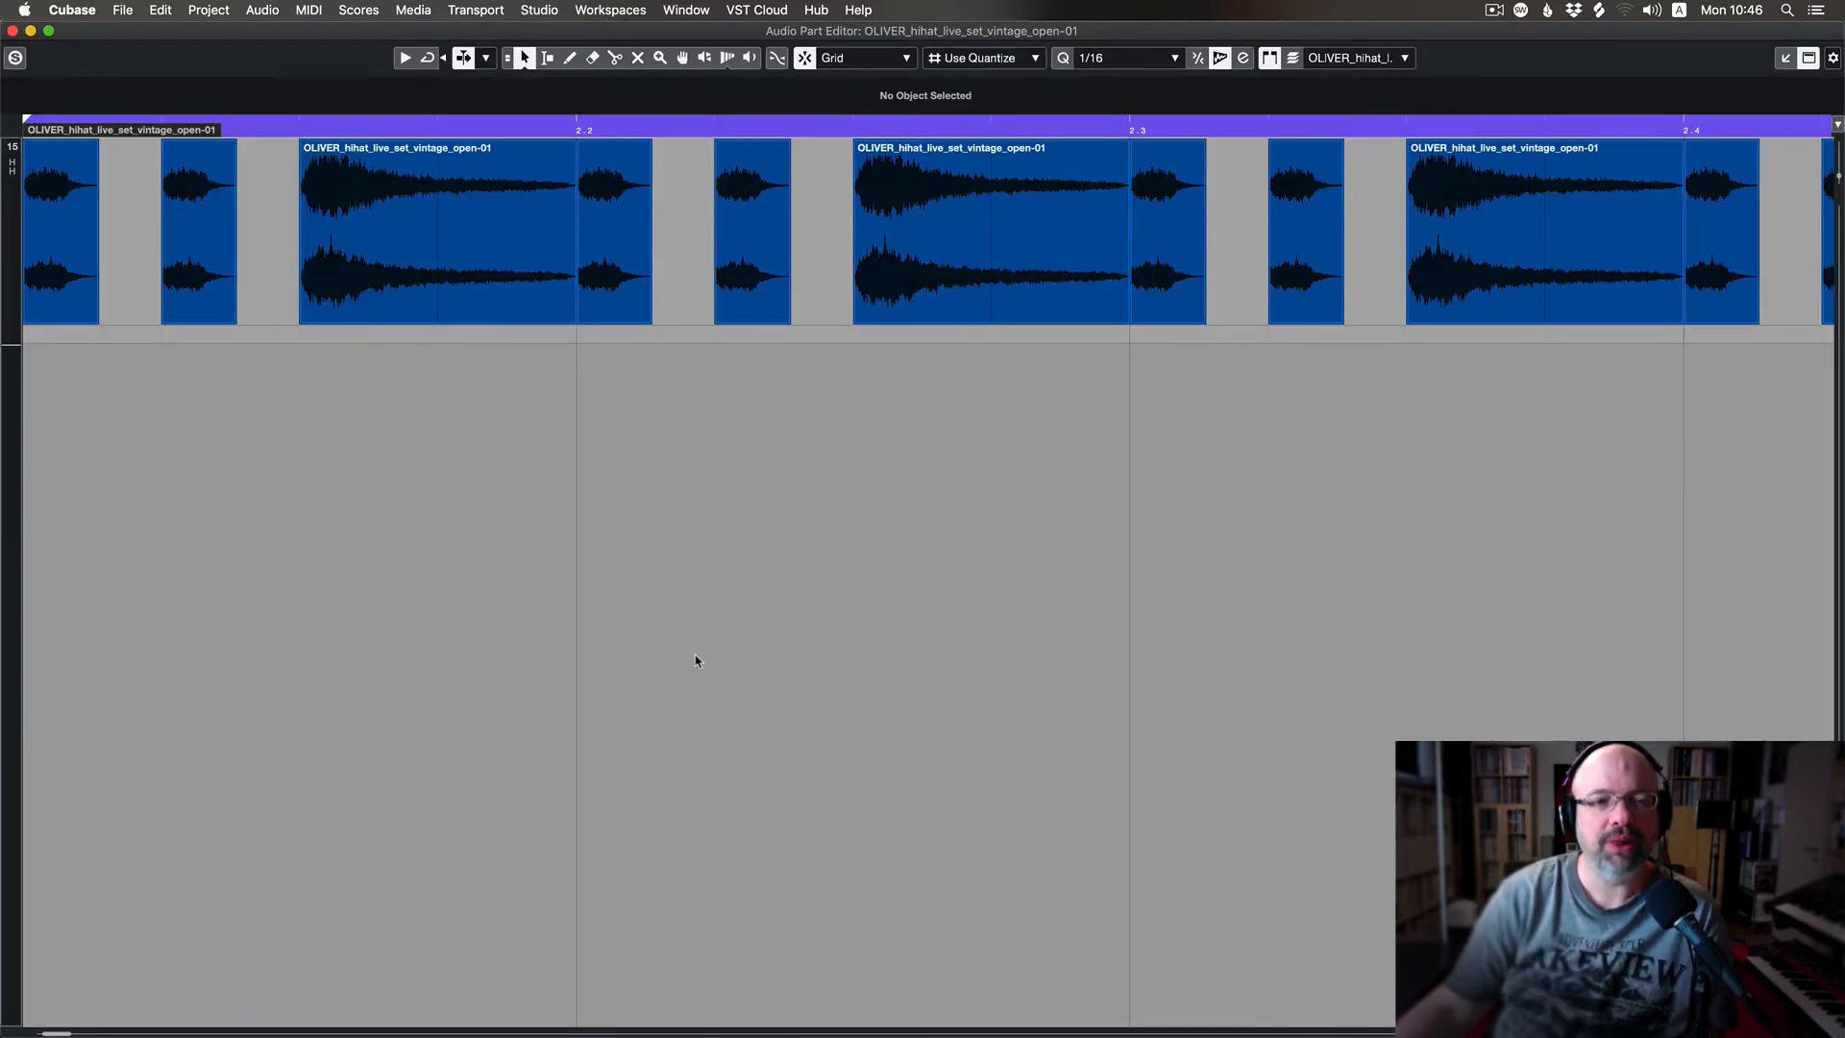
{"action": "scroll", "coordinate": [414, 408], "scroll_direction": "left", "scroll_amount": 3}
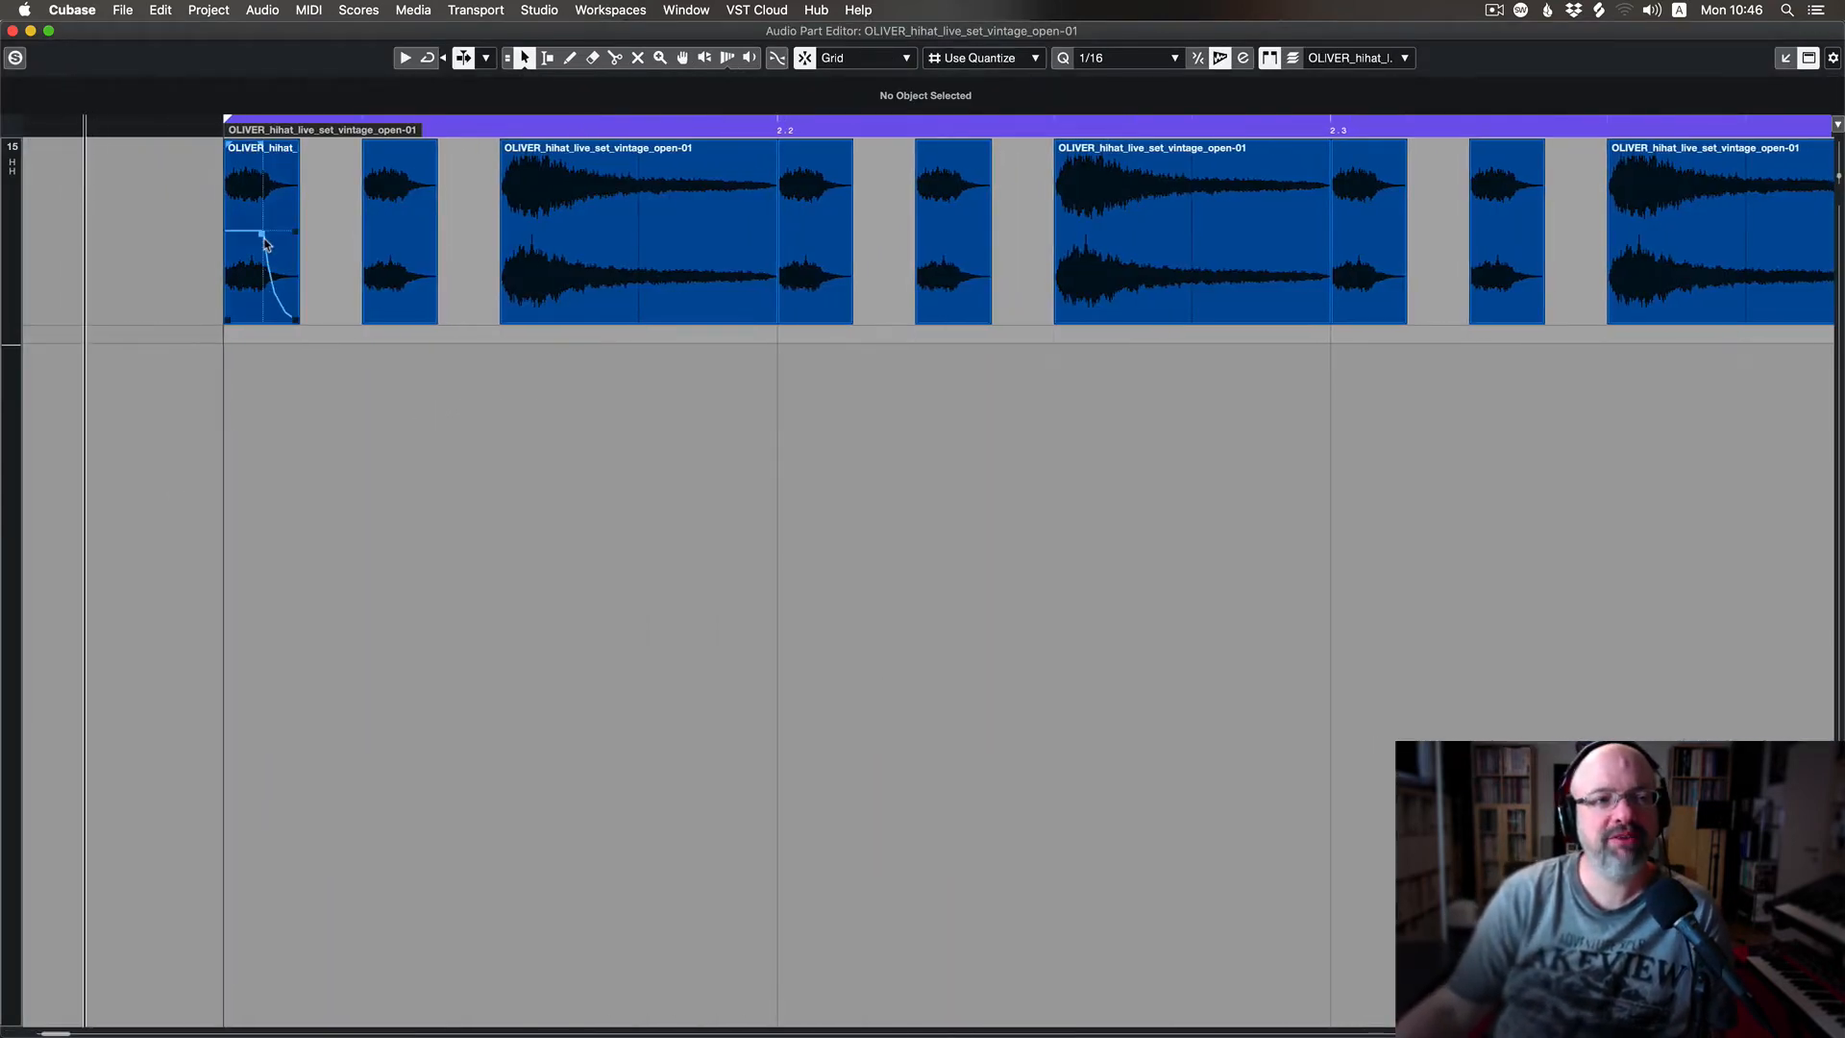
{"action": "left_click_drag", "start_coordinate": [260, 236], "coordinate": [261, 244]}
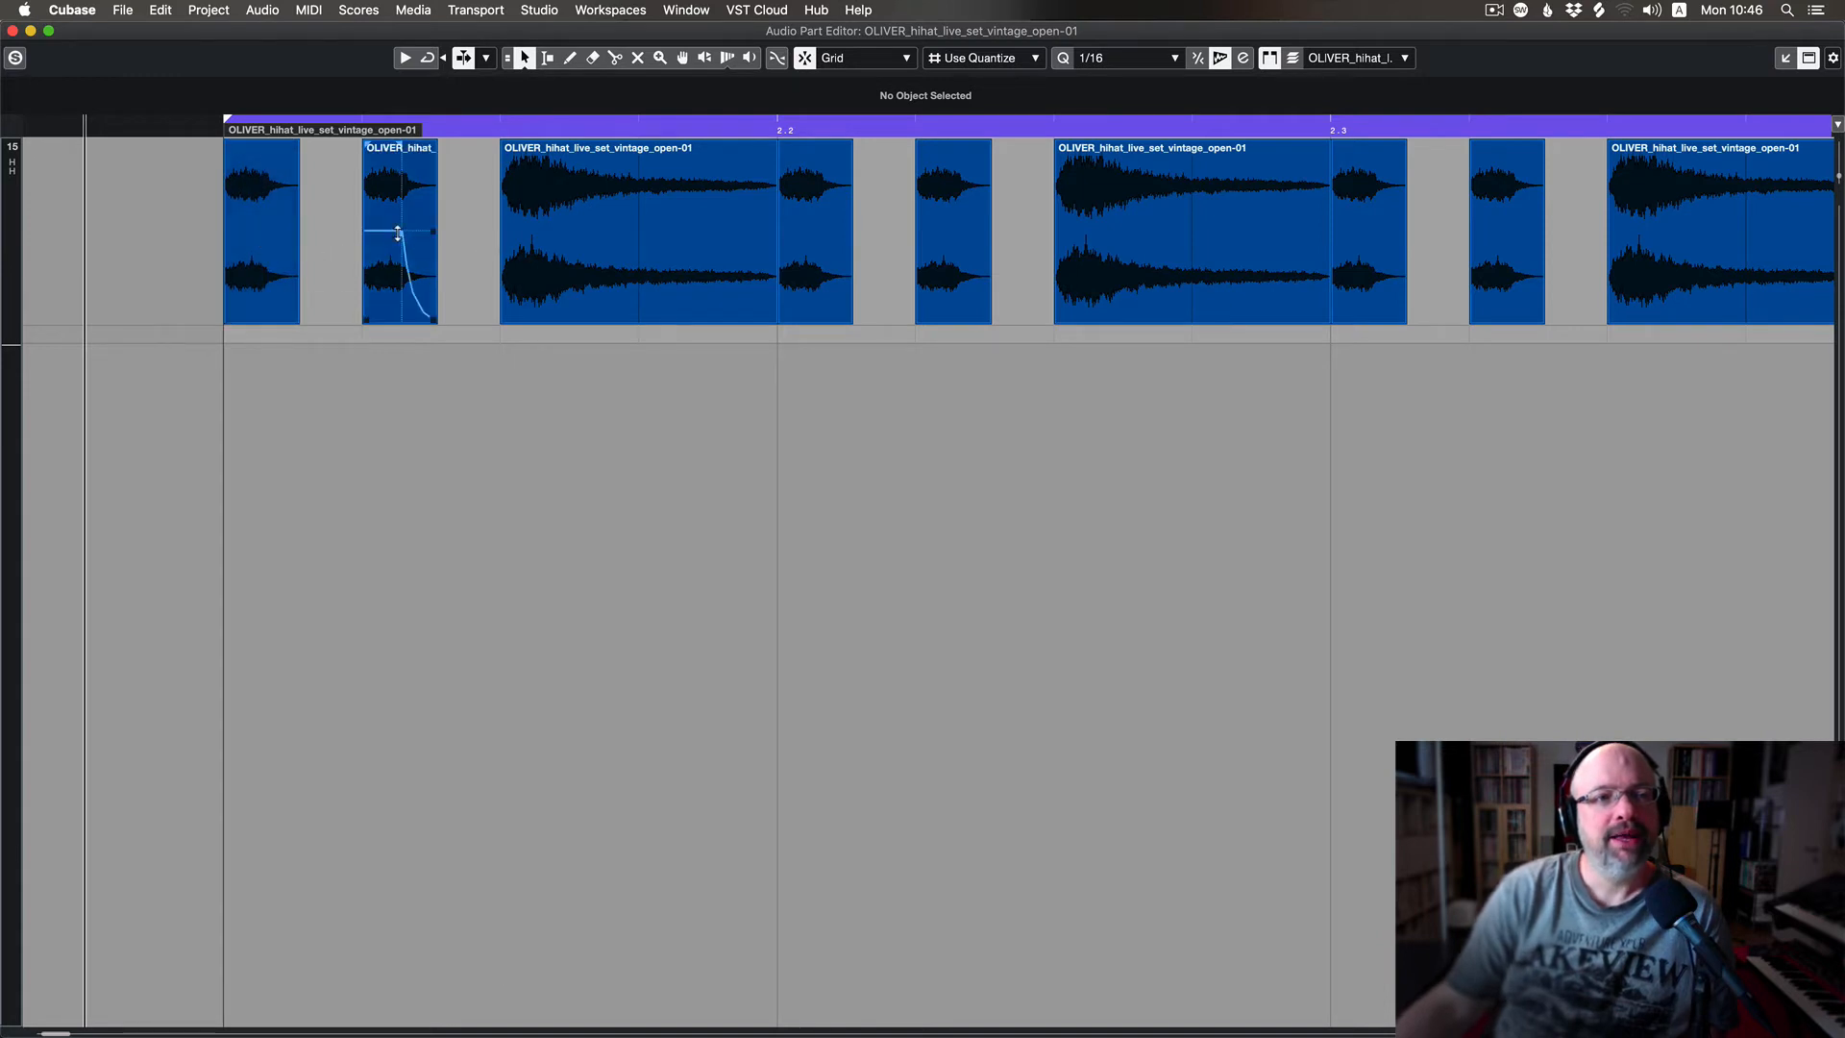
{"action": "left_click_drag", "start_coordinate": [398, 236], "coordinate": [398, 244]}
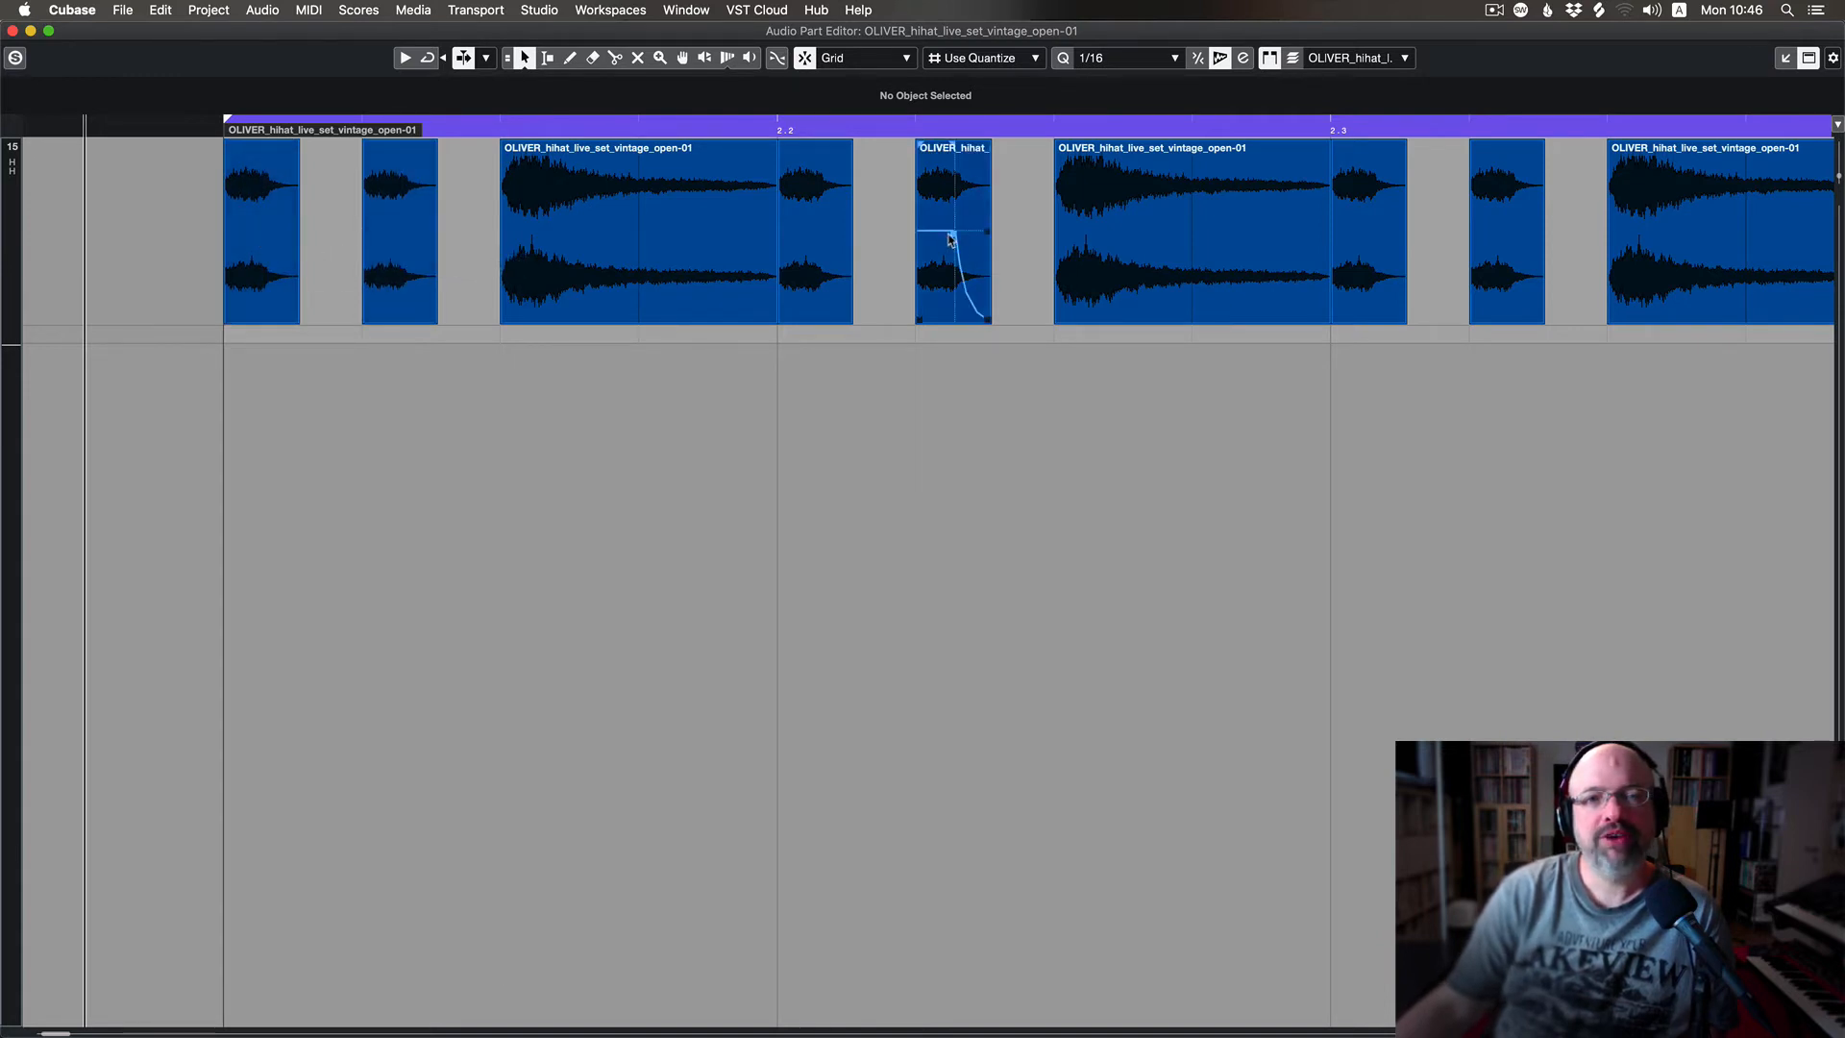
{"action": "left_click_drag", "start_coordinate": [952, 239], "coordinate": [951, 248]}
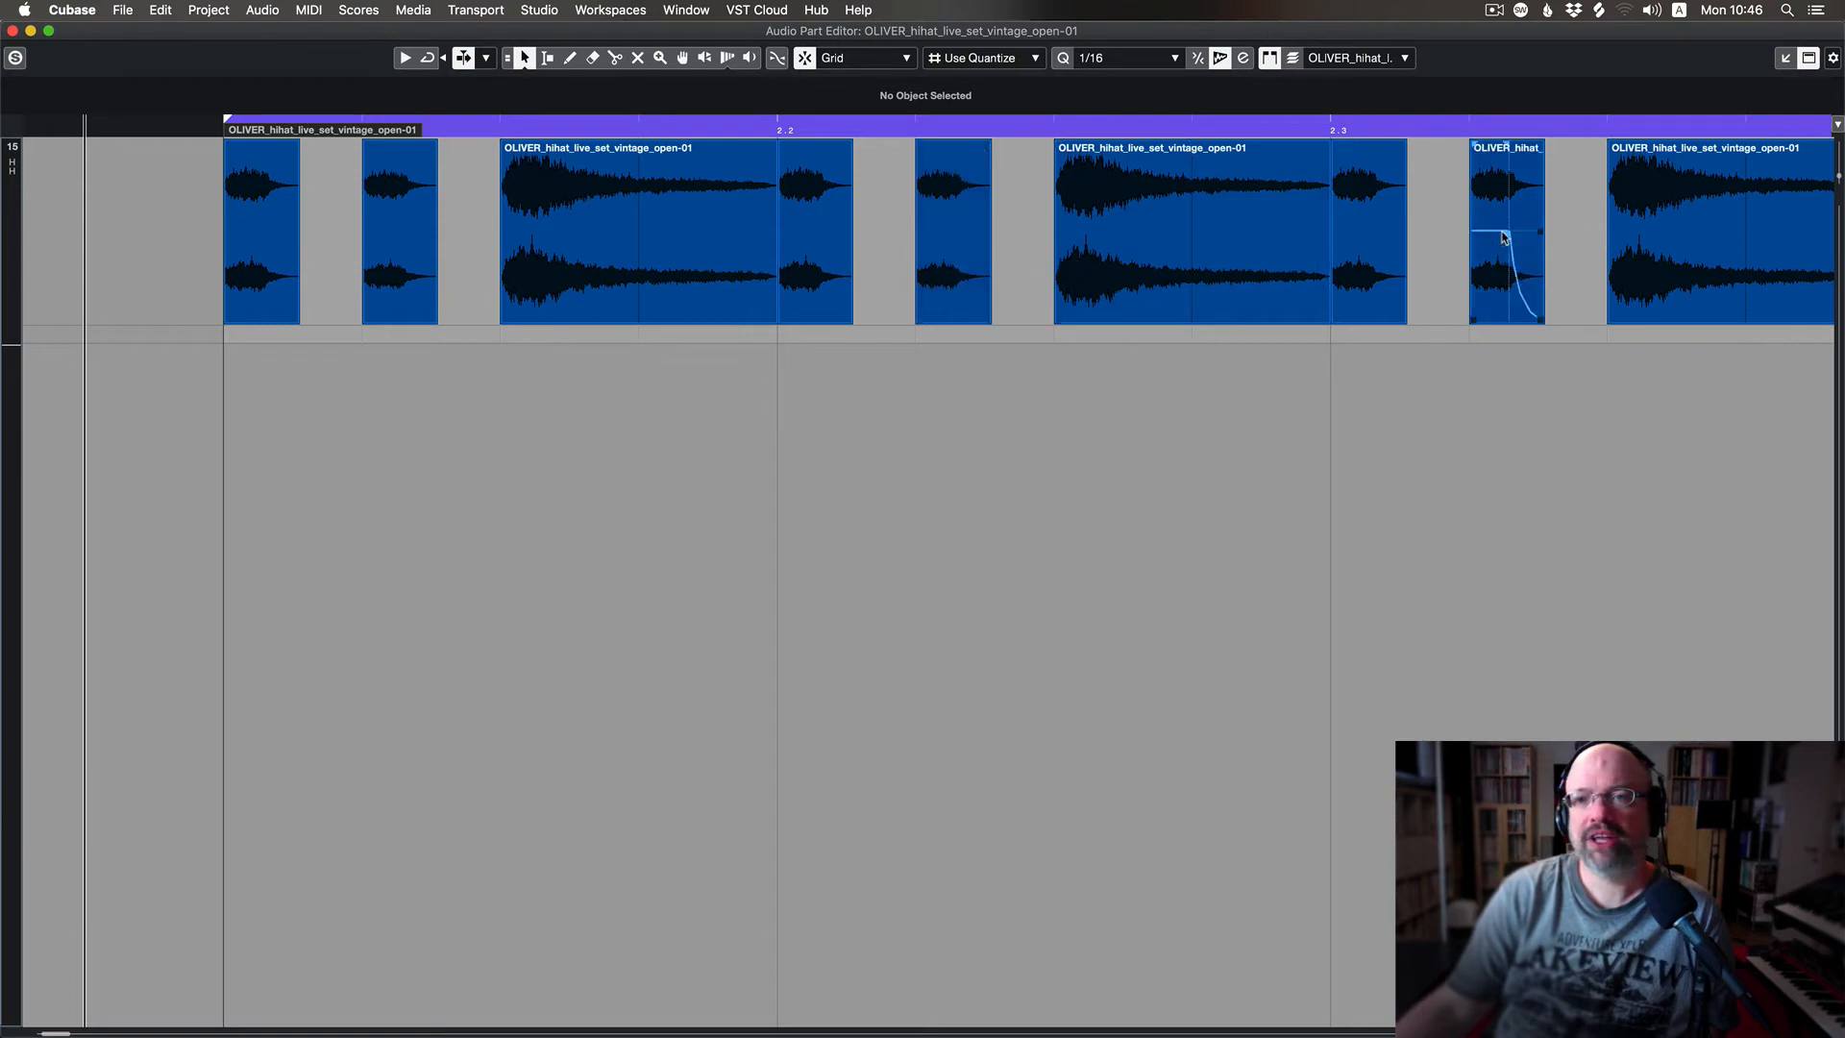
{"action": "left_click_drag", "start_coordinate": [1508, 234], "coordinate": [1410, 252]}
{"action": "scroll", "coordinate": [1504, 254], "scroll_direction": "right", "scroll_amount": 7}
{"action": "left_click", "coordinate": [12, 30]}
Play back the hi-hat pattern and duplicate the one-bar HH part three times to fill bars 3 to 5
{"action": "key", "text": "space"}
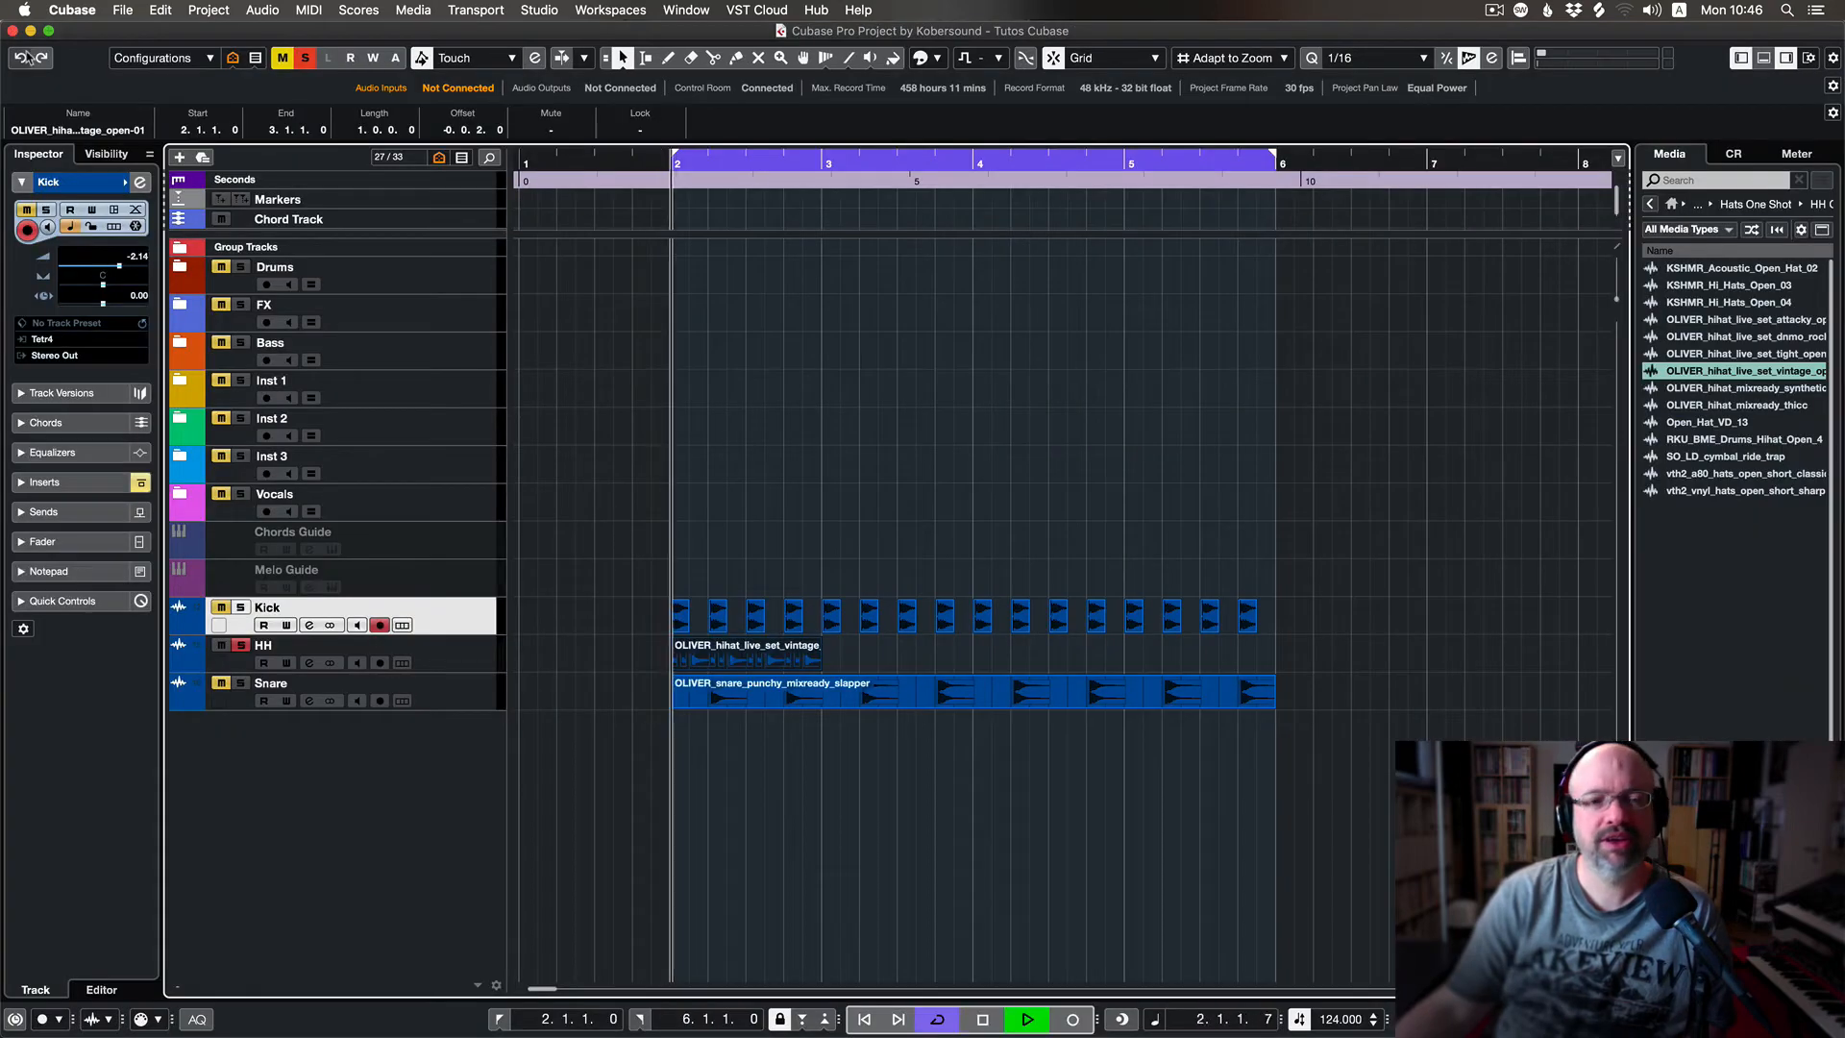
{"action": "key", "text": "space"}
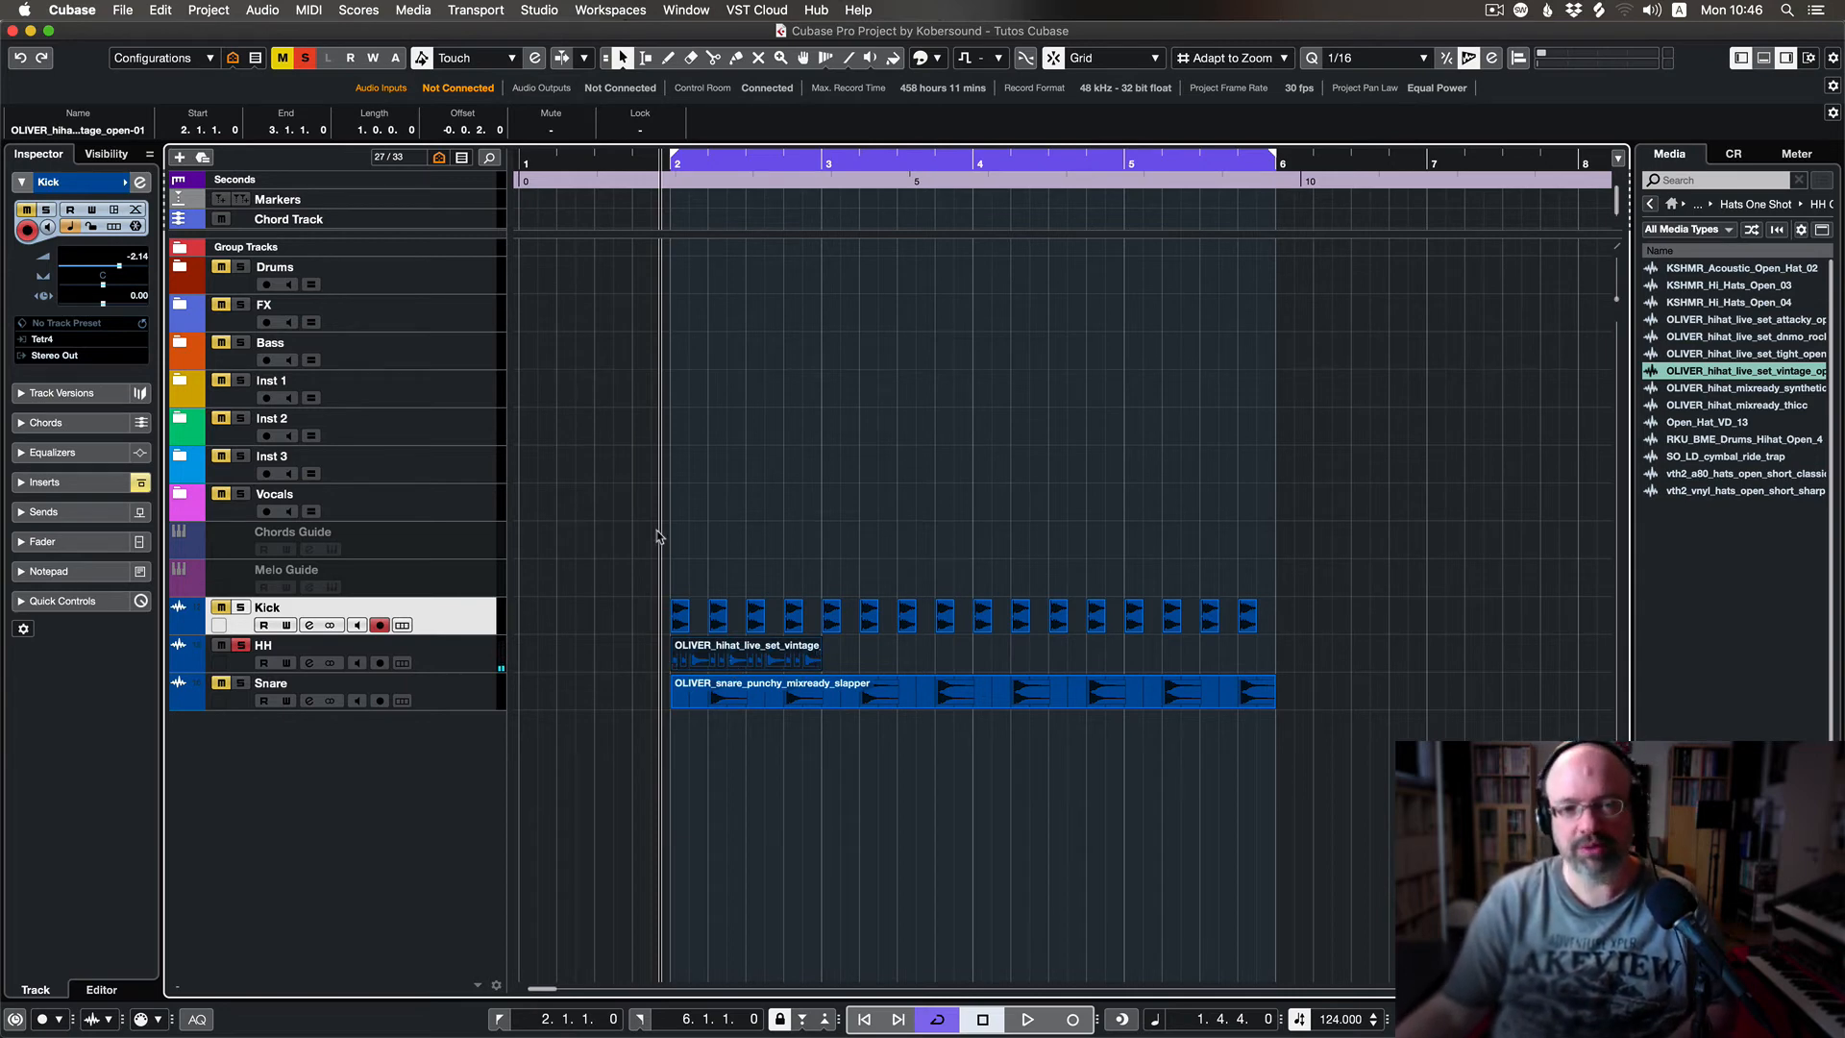
{"action": "key", "text": "super+d"}
{"action": "key", "text": "super+d"}
{"action": "key", "text": "super+d"}
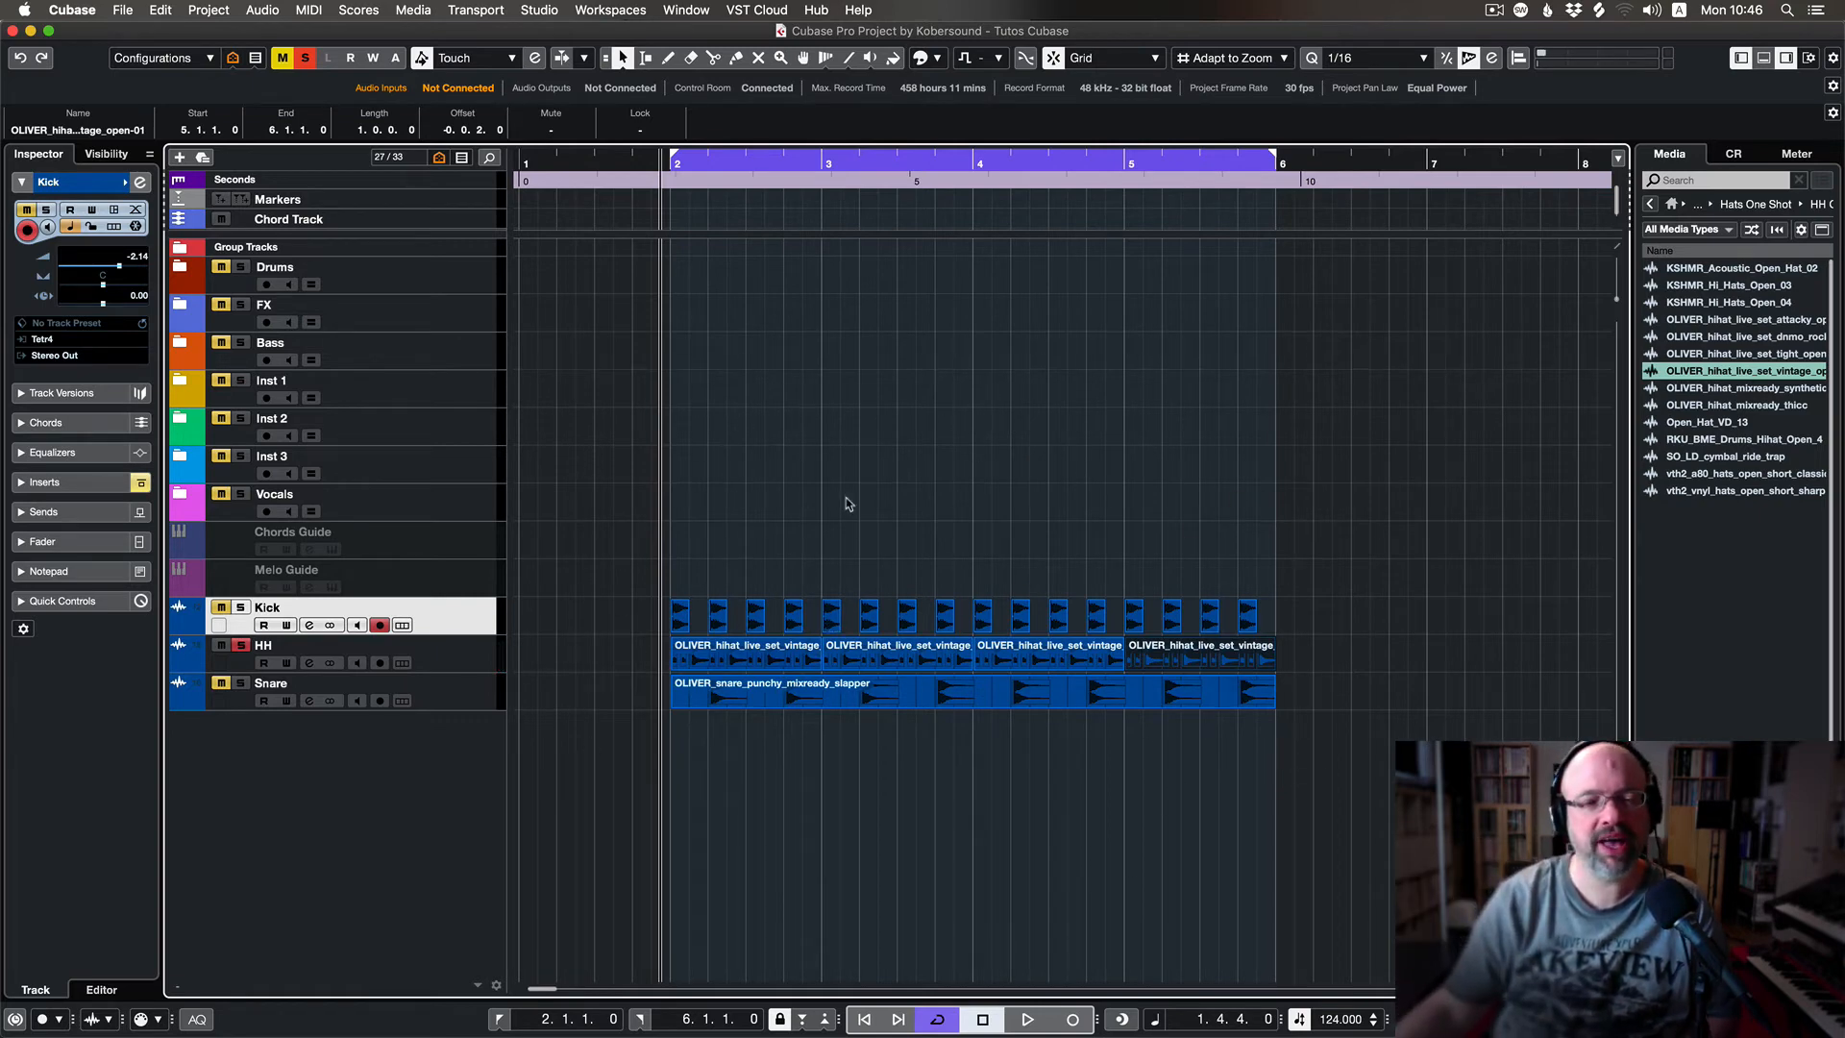
Unsolo the HH track and play back the loop with the kick and hi-hat together
{"action": "left_click", "coordinate": [241, 646]}
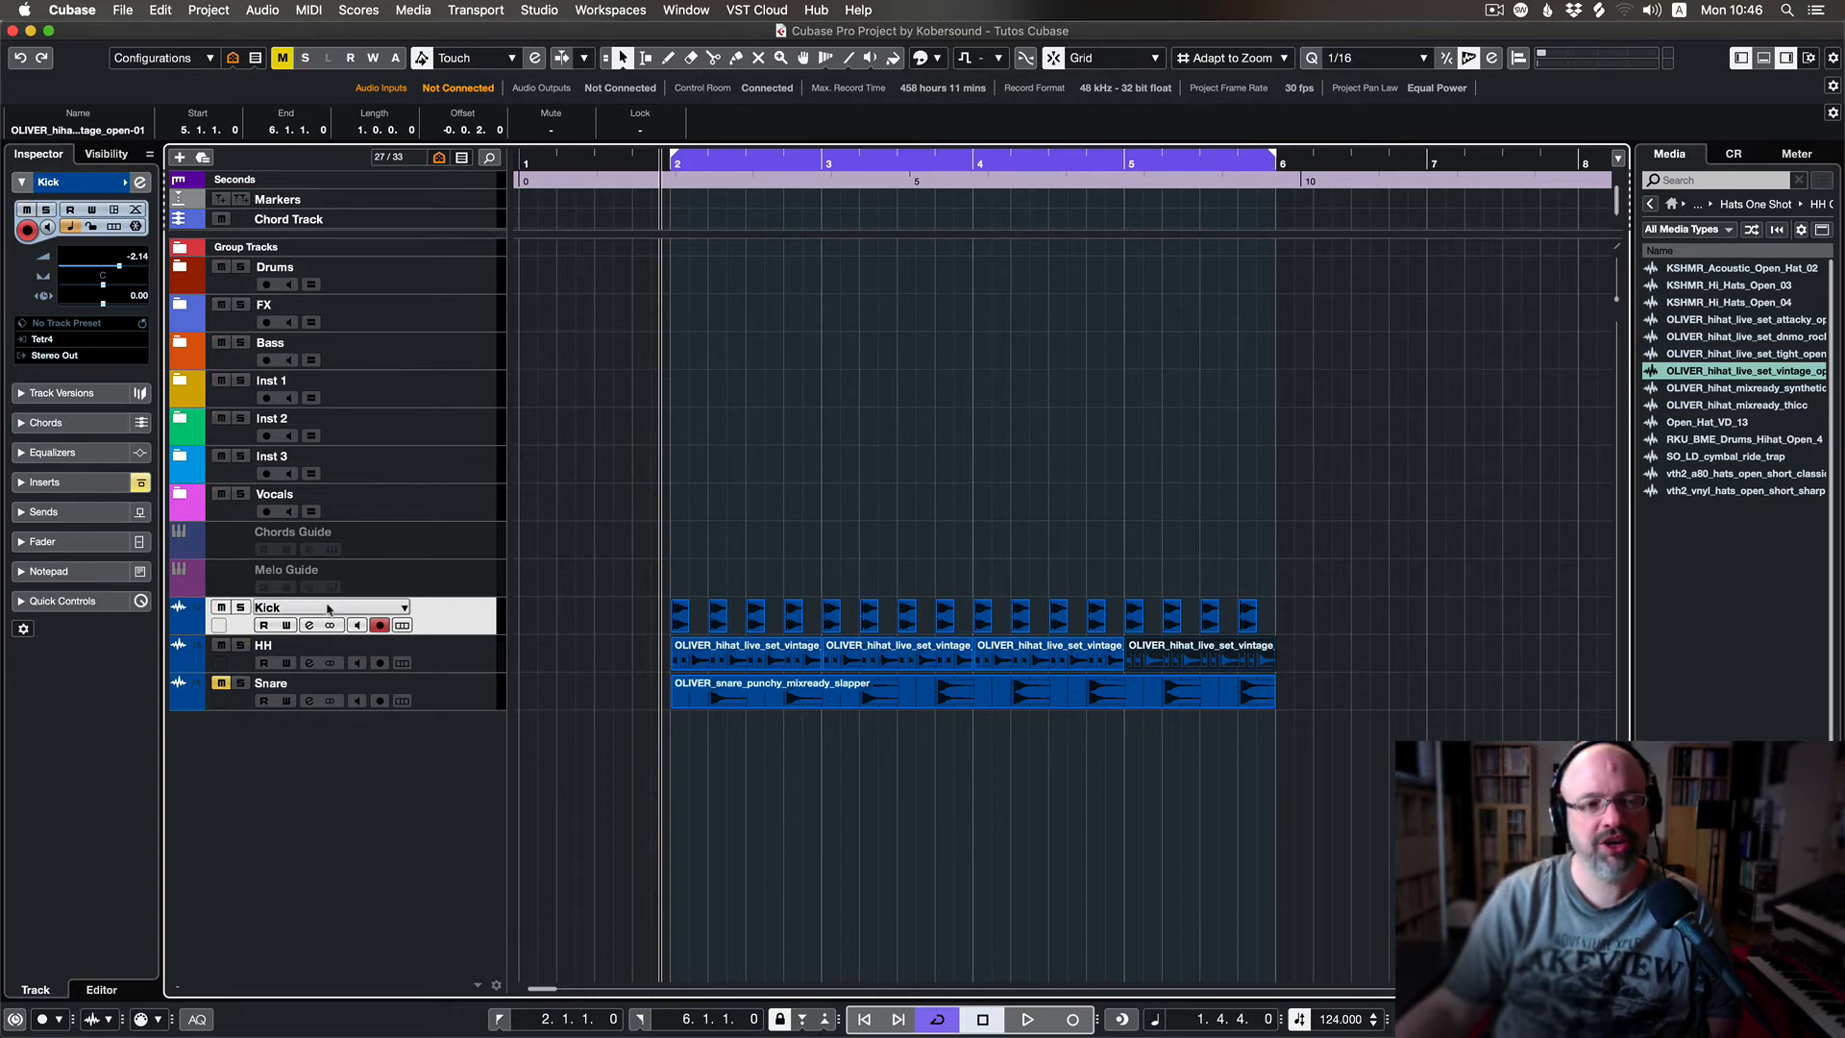
{"action": "key", "text": "space"}
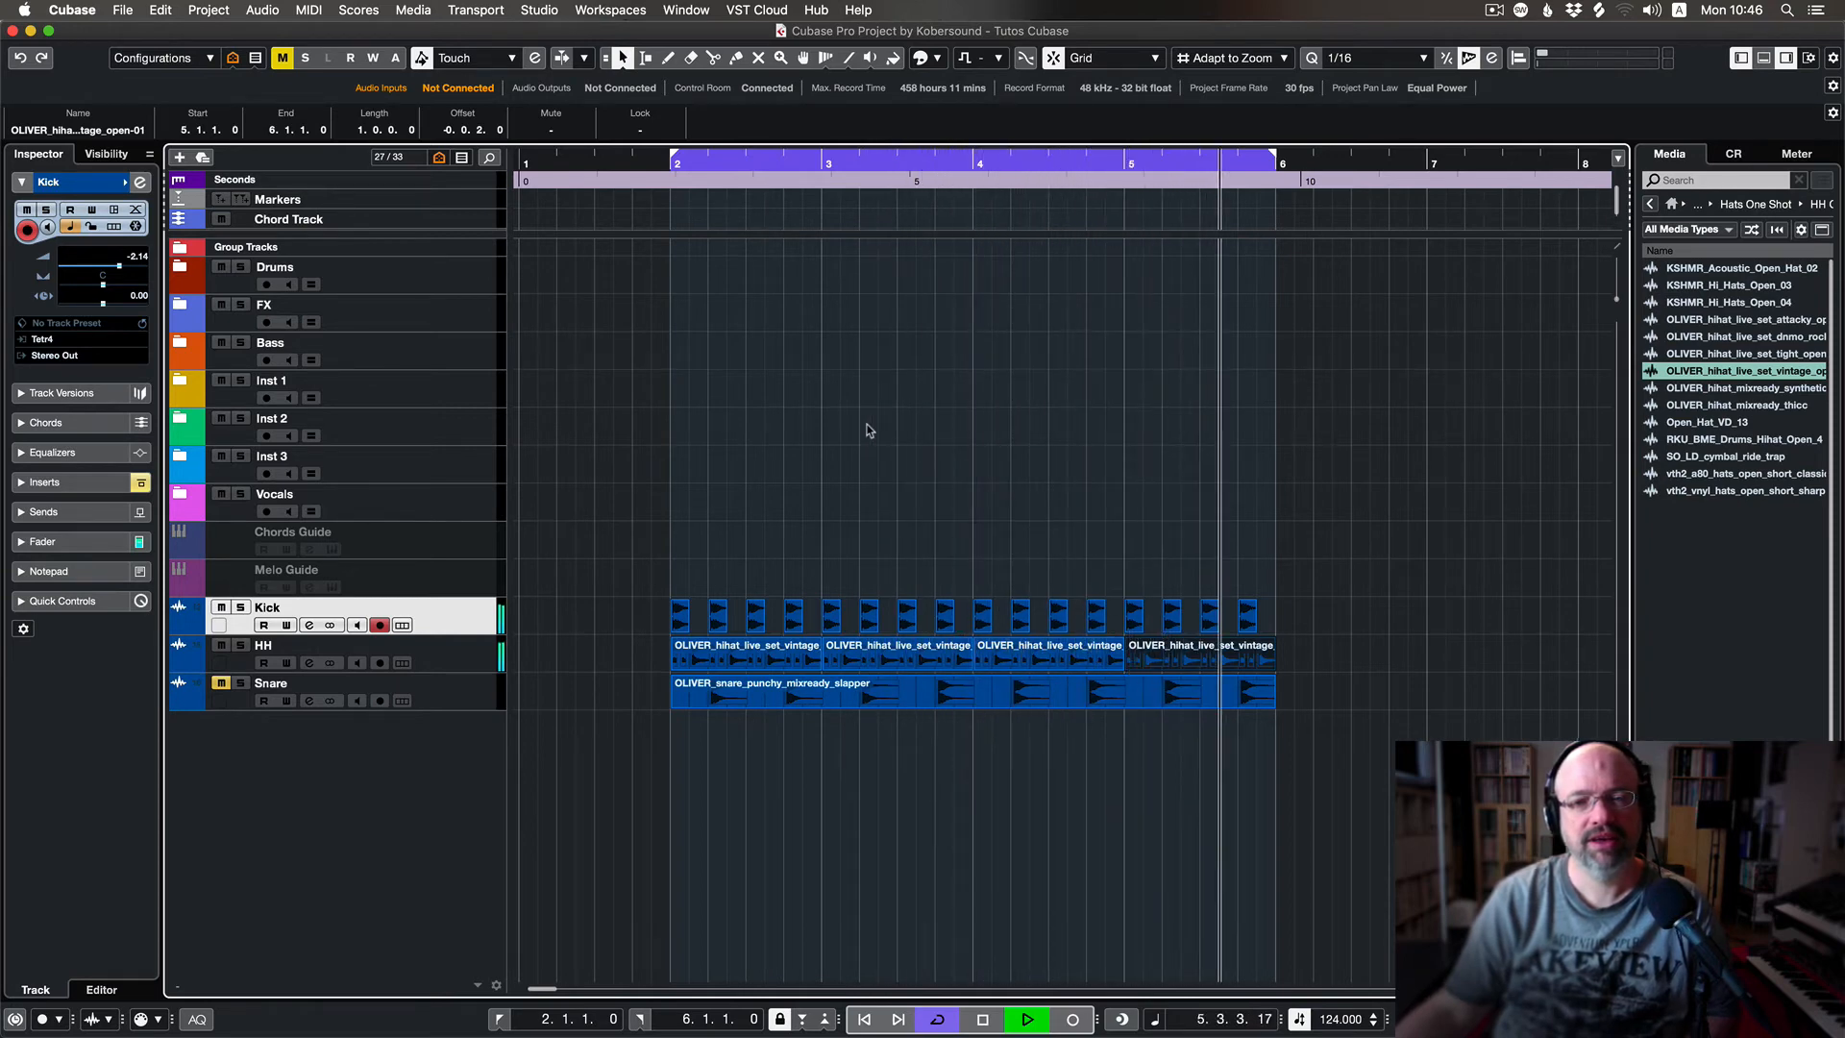
{"action": "key", "text": "space"}
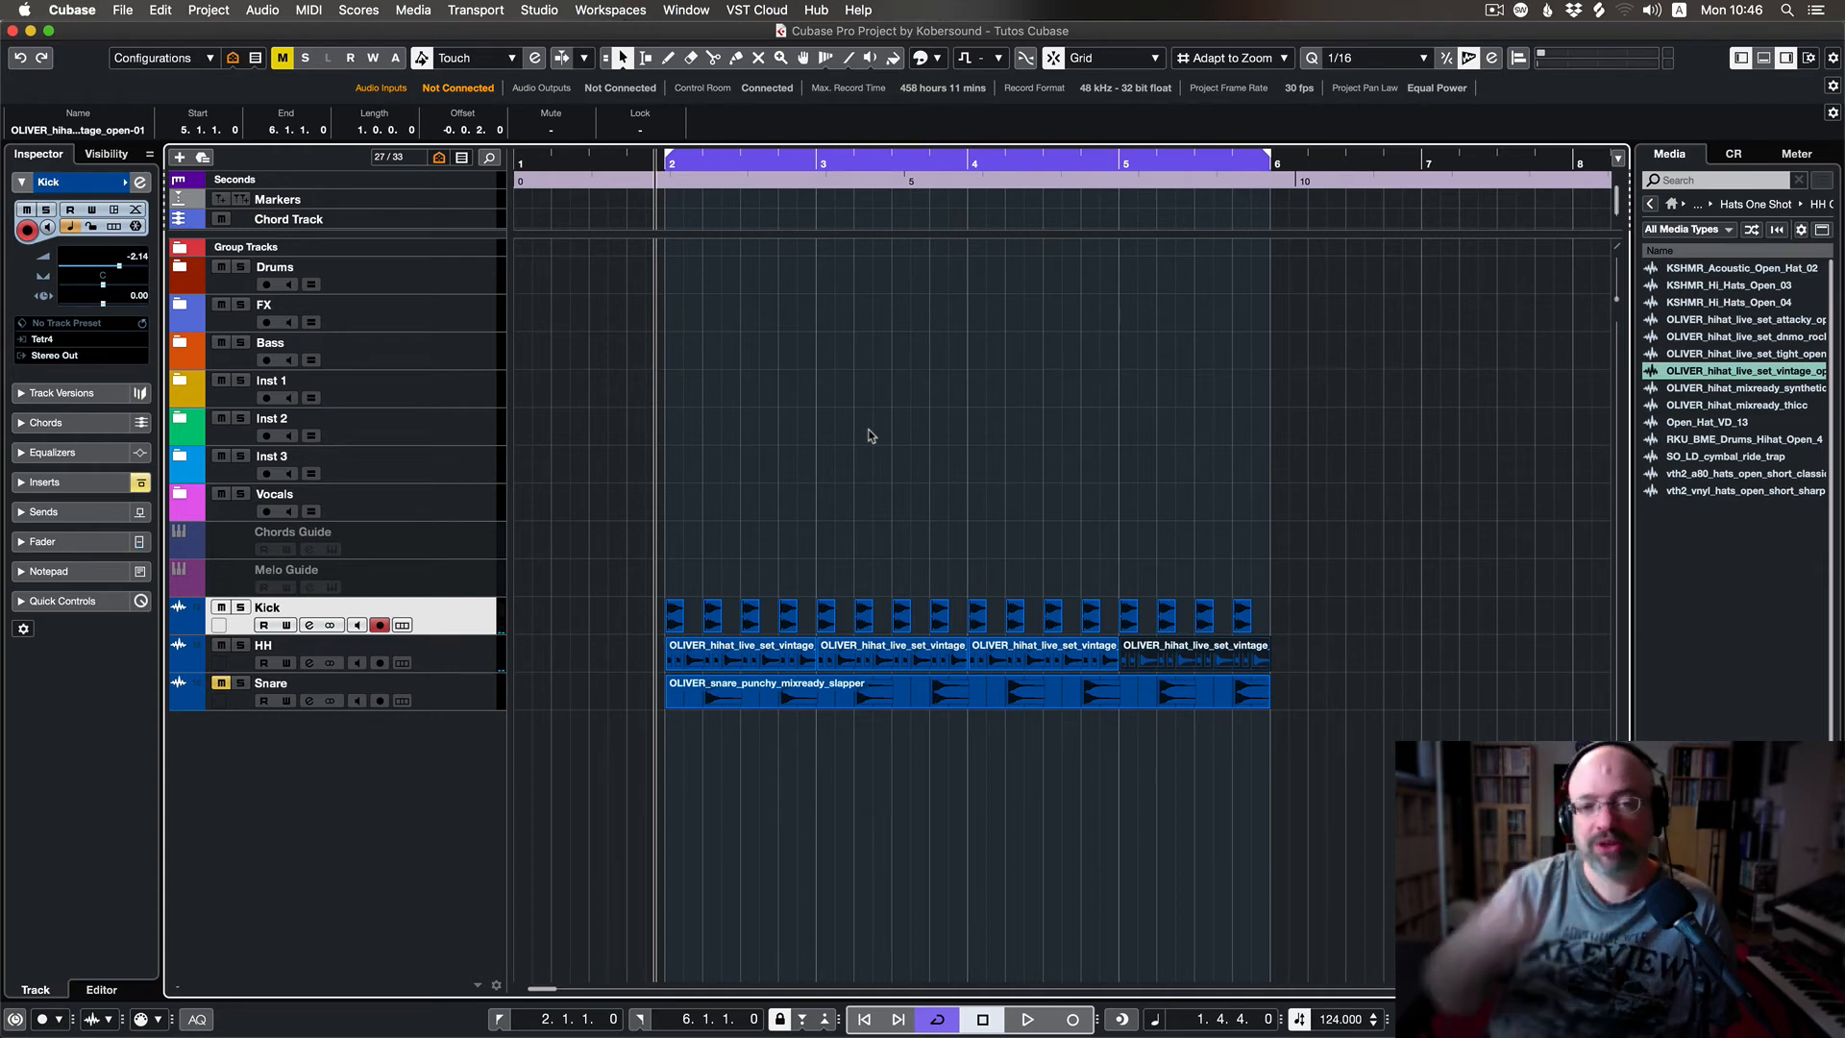
Open the first HH part to review its events, and close the part editor
{"action": "left_click", "coordinate": [617, 550]}
{"action": "double_click", "coordinate": [684, 653]}
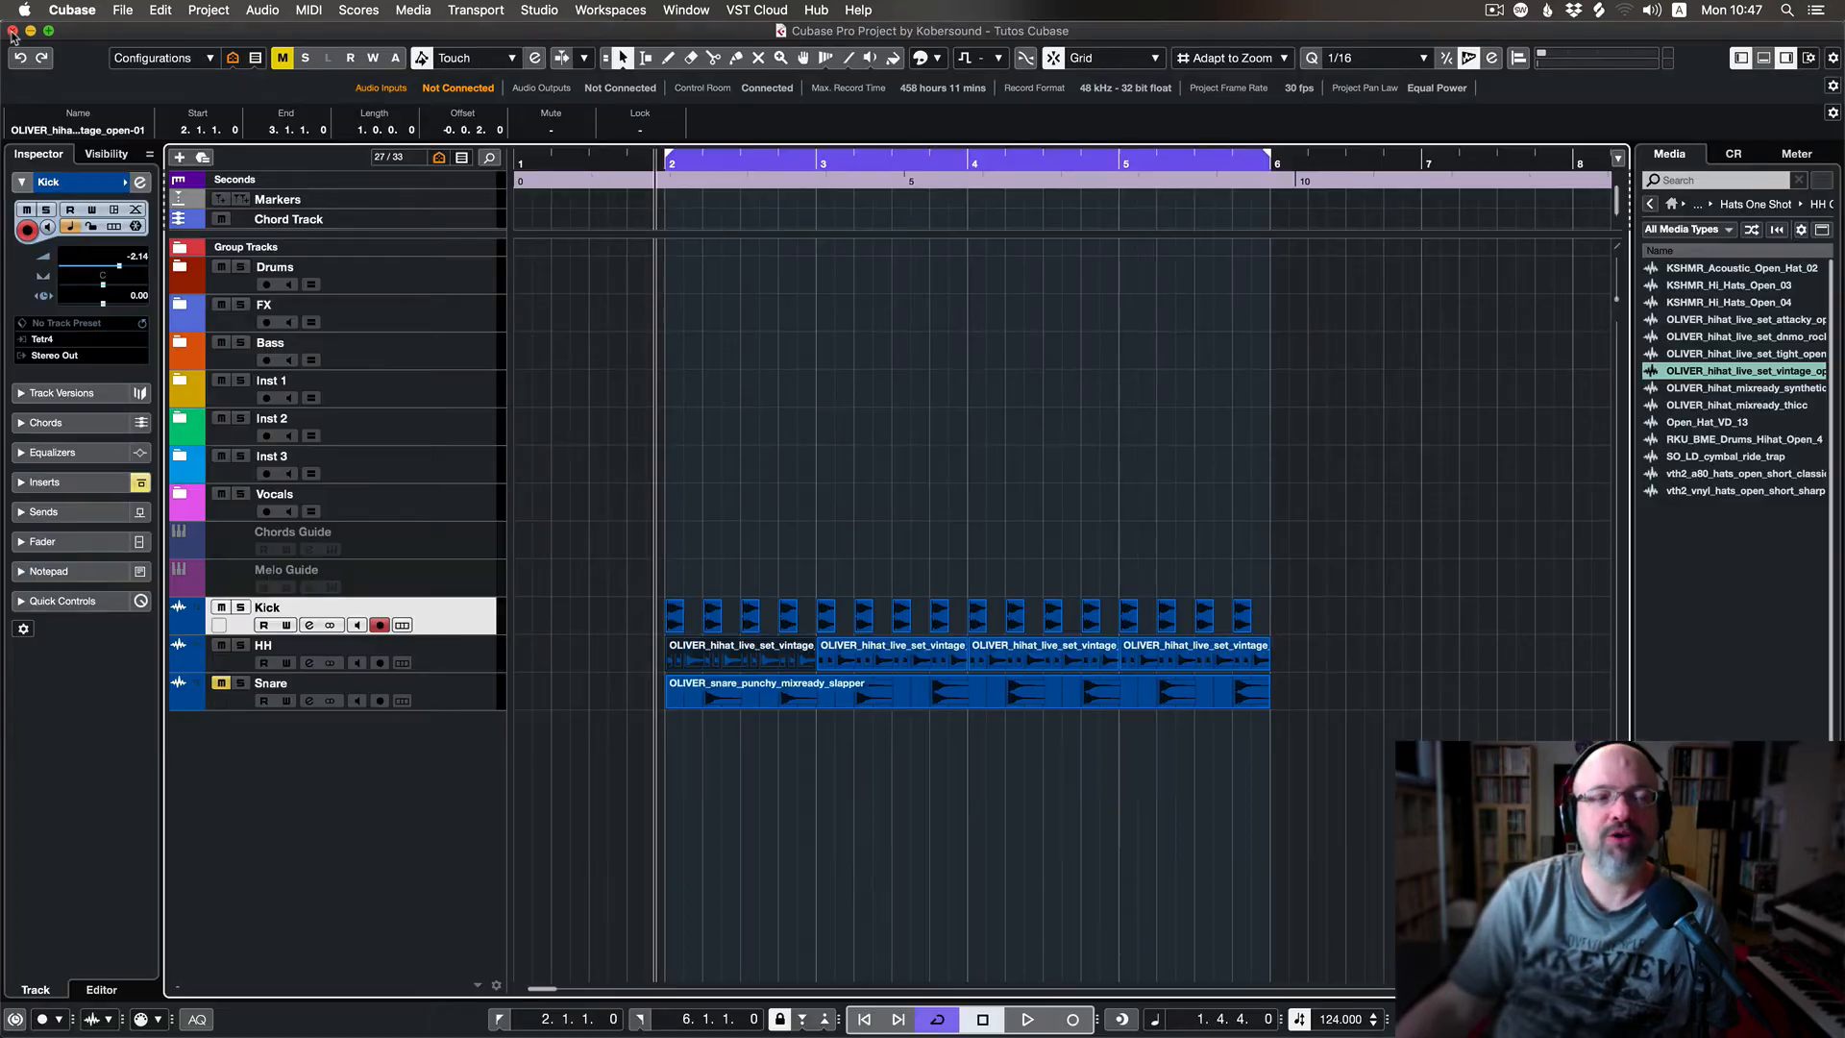
{"action": "left_click", "coordinate": [14, 30]}
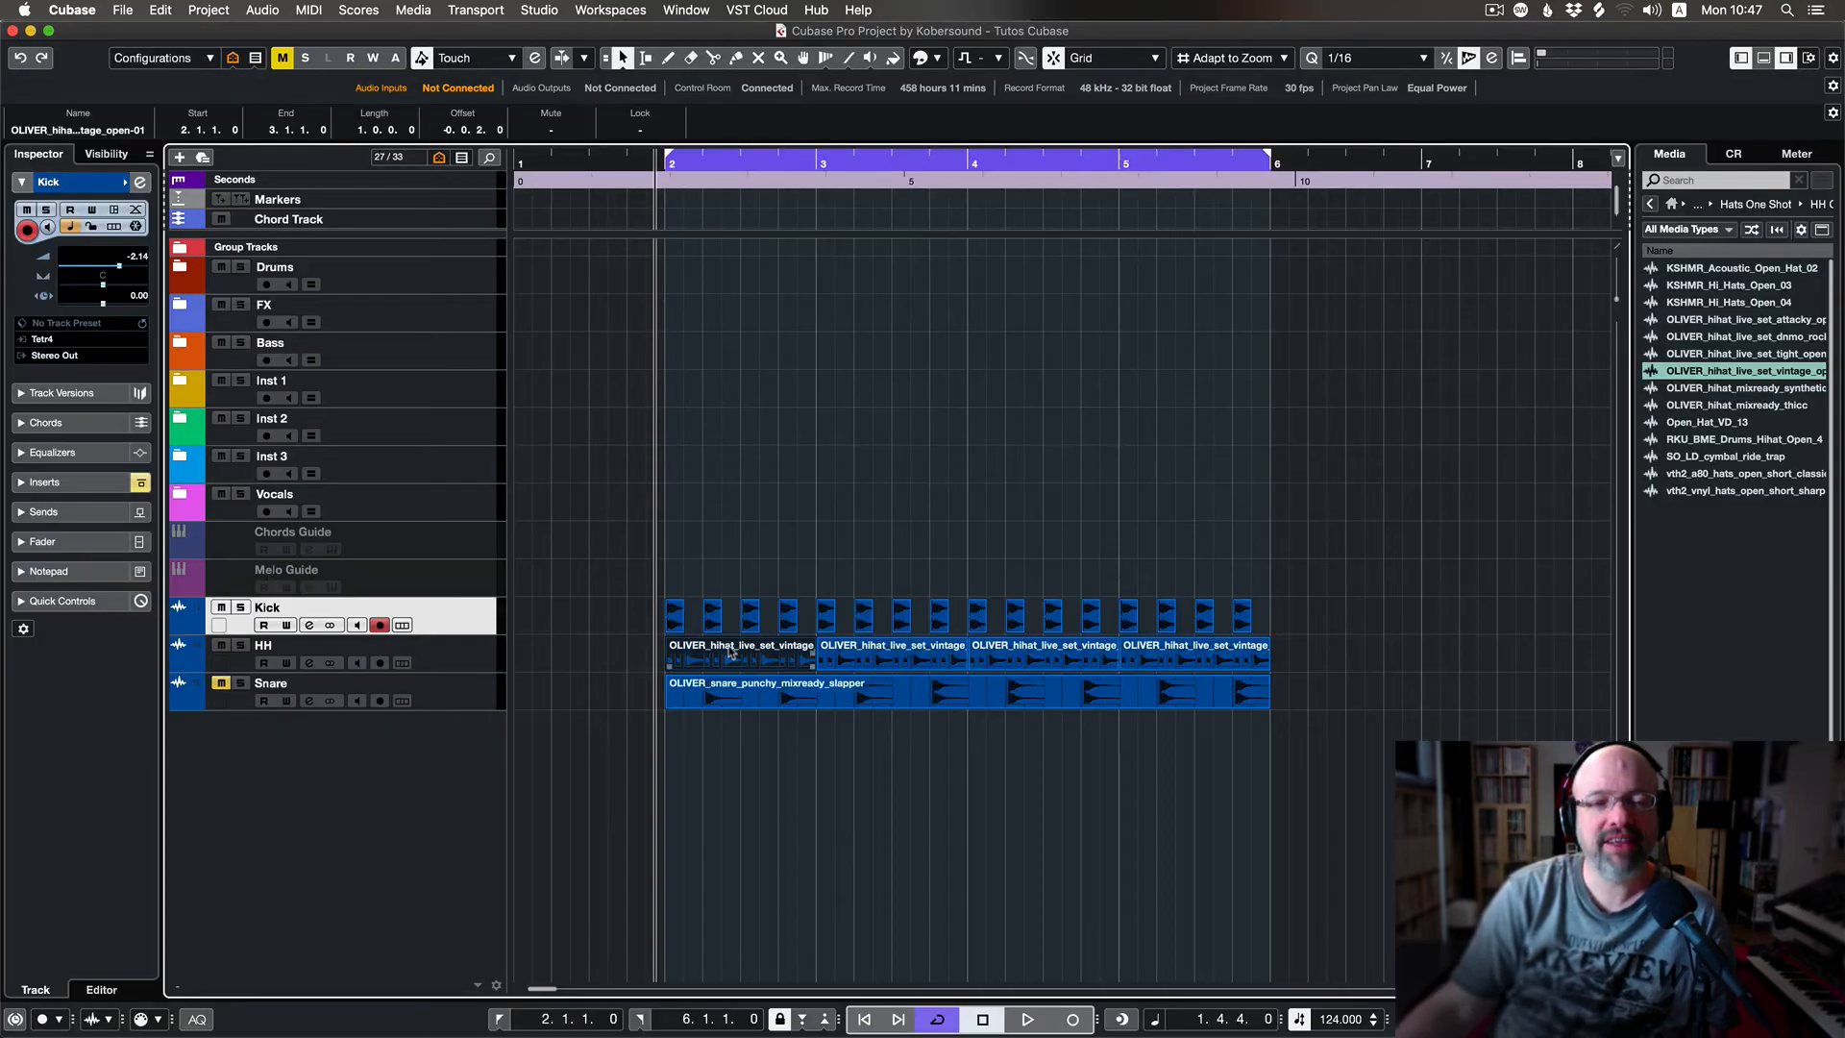
Mute the Snare track and show the hidden Snare (D) track in the project
{"action": "scroll", "coordinate": [845, 677], "scroll_direction": "right", "scroll_amount": 1}
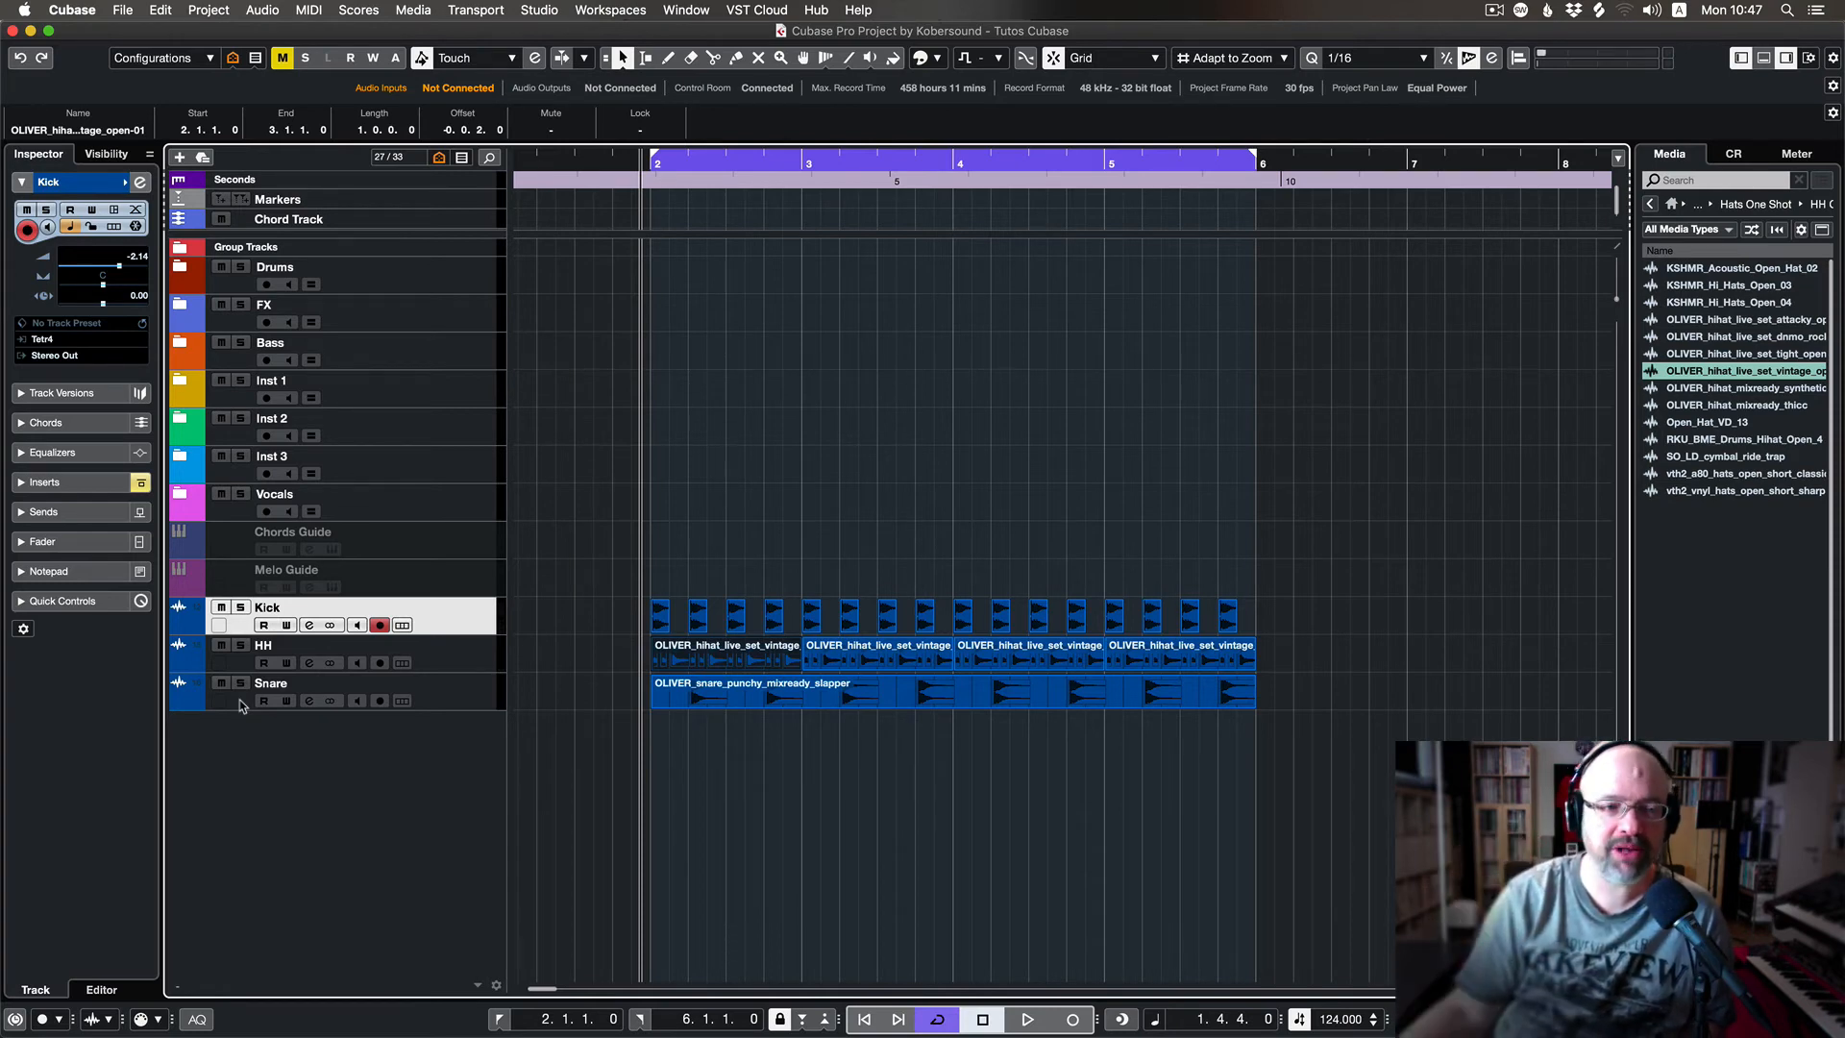
{"action": "left_click", "coordinate": [221, 682]}
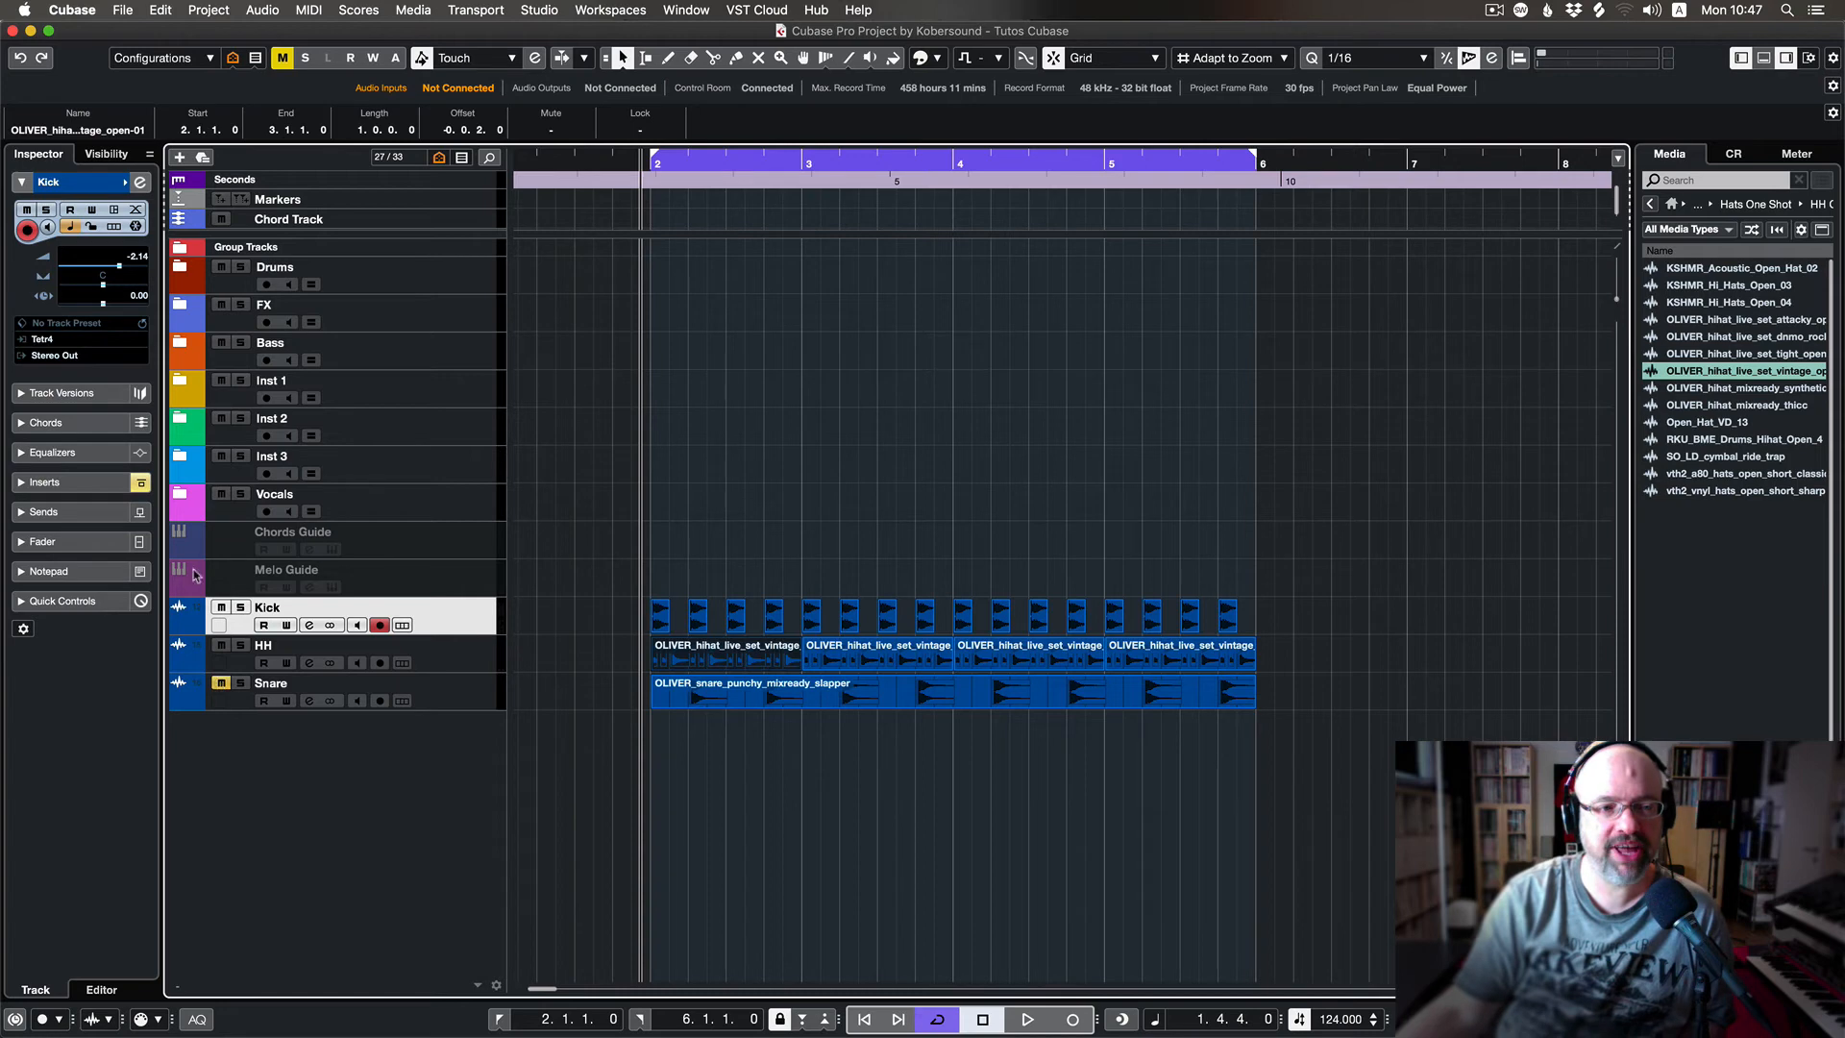
{"action": "left_click", "coordinate": [105, 153]}
{"action": "left_click", "coordinate": [21, 634]}
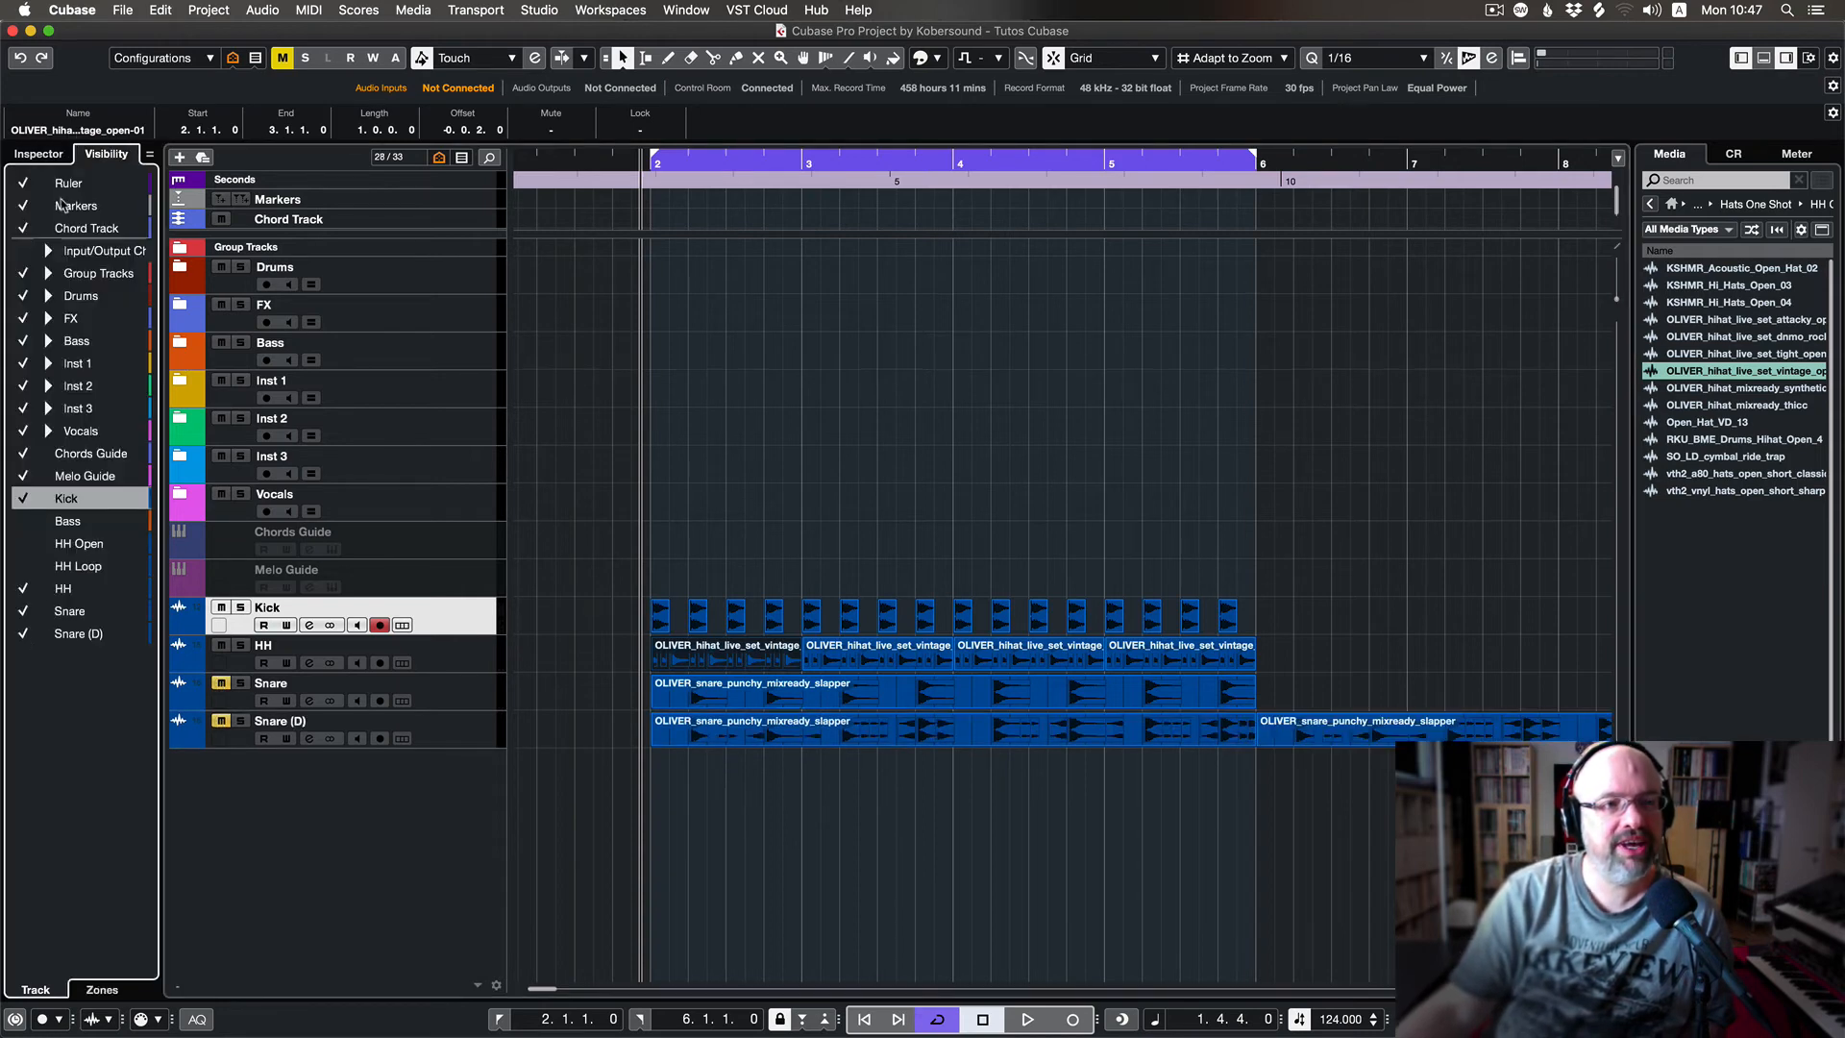
{"action": "left_click", "coordinate": [26, 157]}
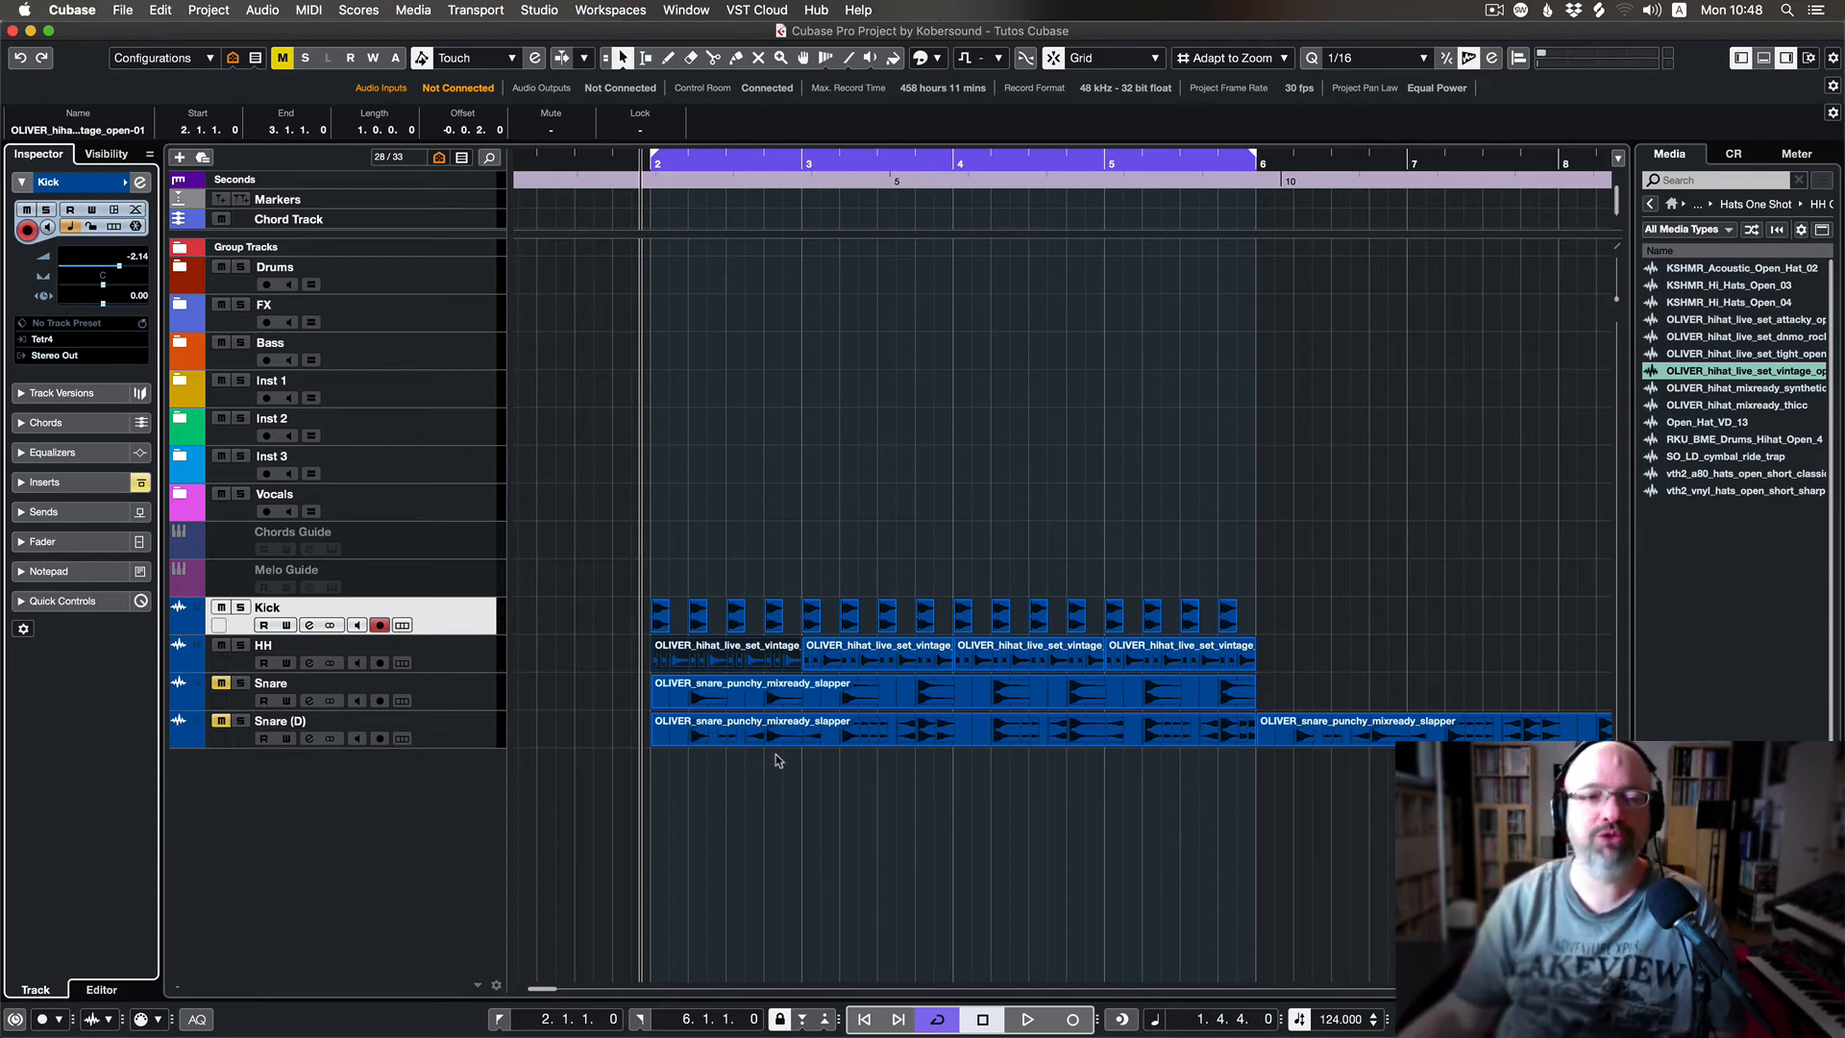
Open the first Snare (D) part, examine the arrangement of its snare events across bars 2 to 5, and close it
{"action": "double_click", "coordinate": [867, 728]}
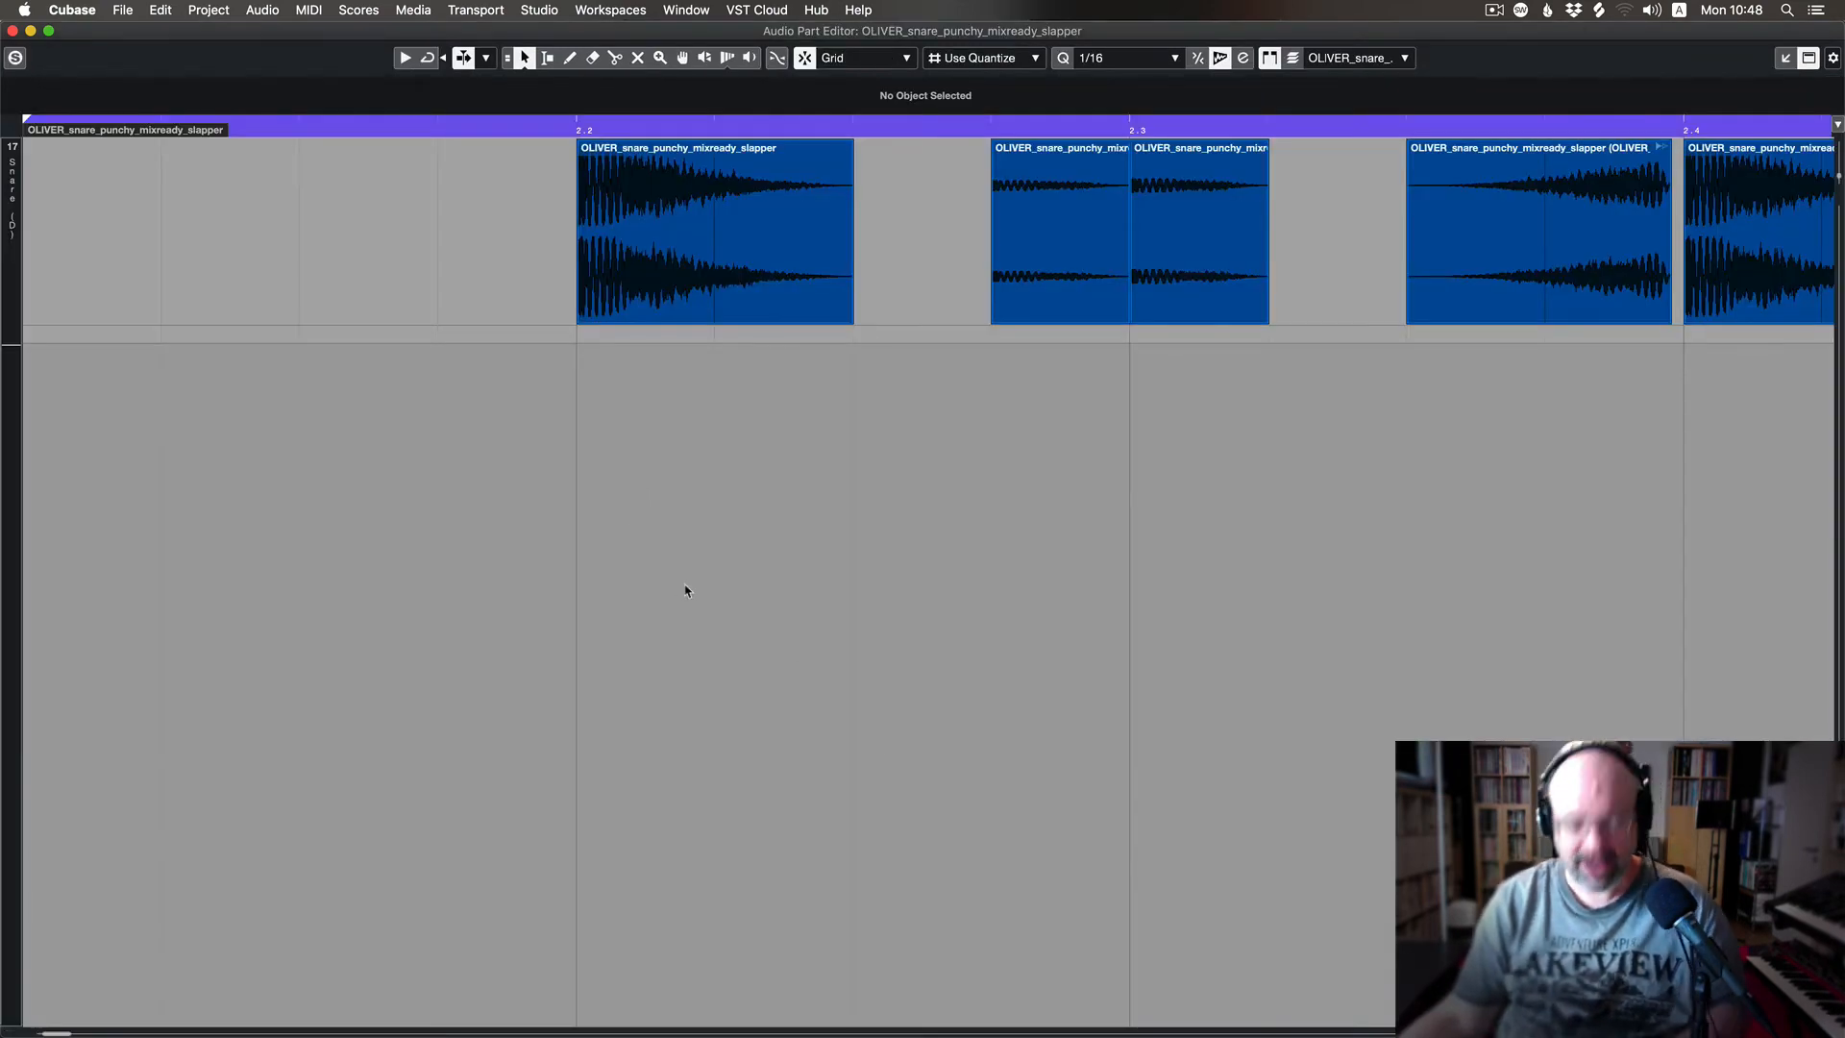
{"action": "key", "text": "g"}
{"action": "key", "text": "g"}
{"action": "key", "text": "g"}
{"action": "key", "text": "g"}
{"action": "key", "text": "g"}
{"action": "key", "text": "g"}
{"action": "key", "text": "g"}
{"action": "key", "text": "g"}
{"action": "key", "text": "g"}
{"action": "key", "text": "g"}
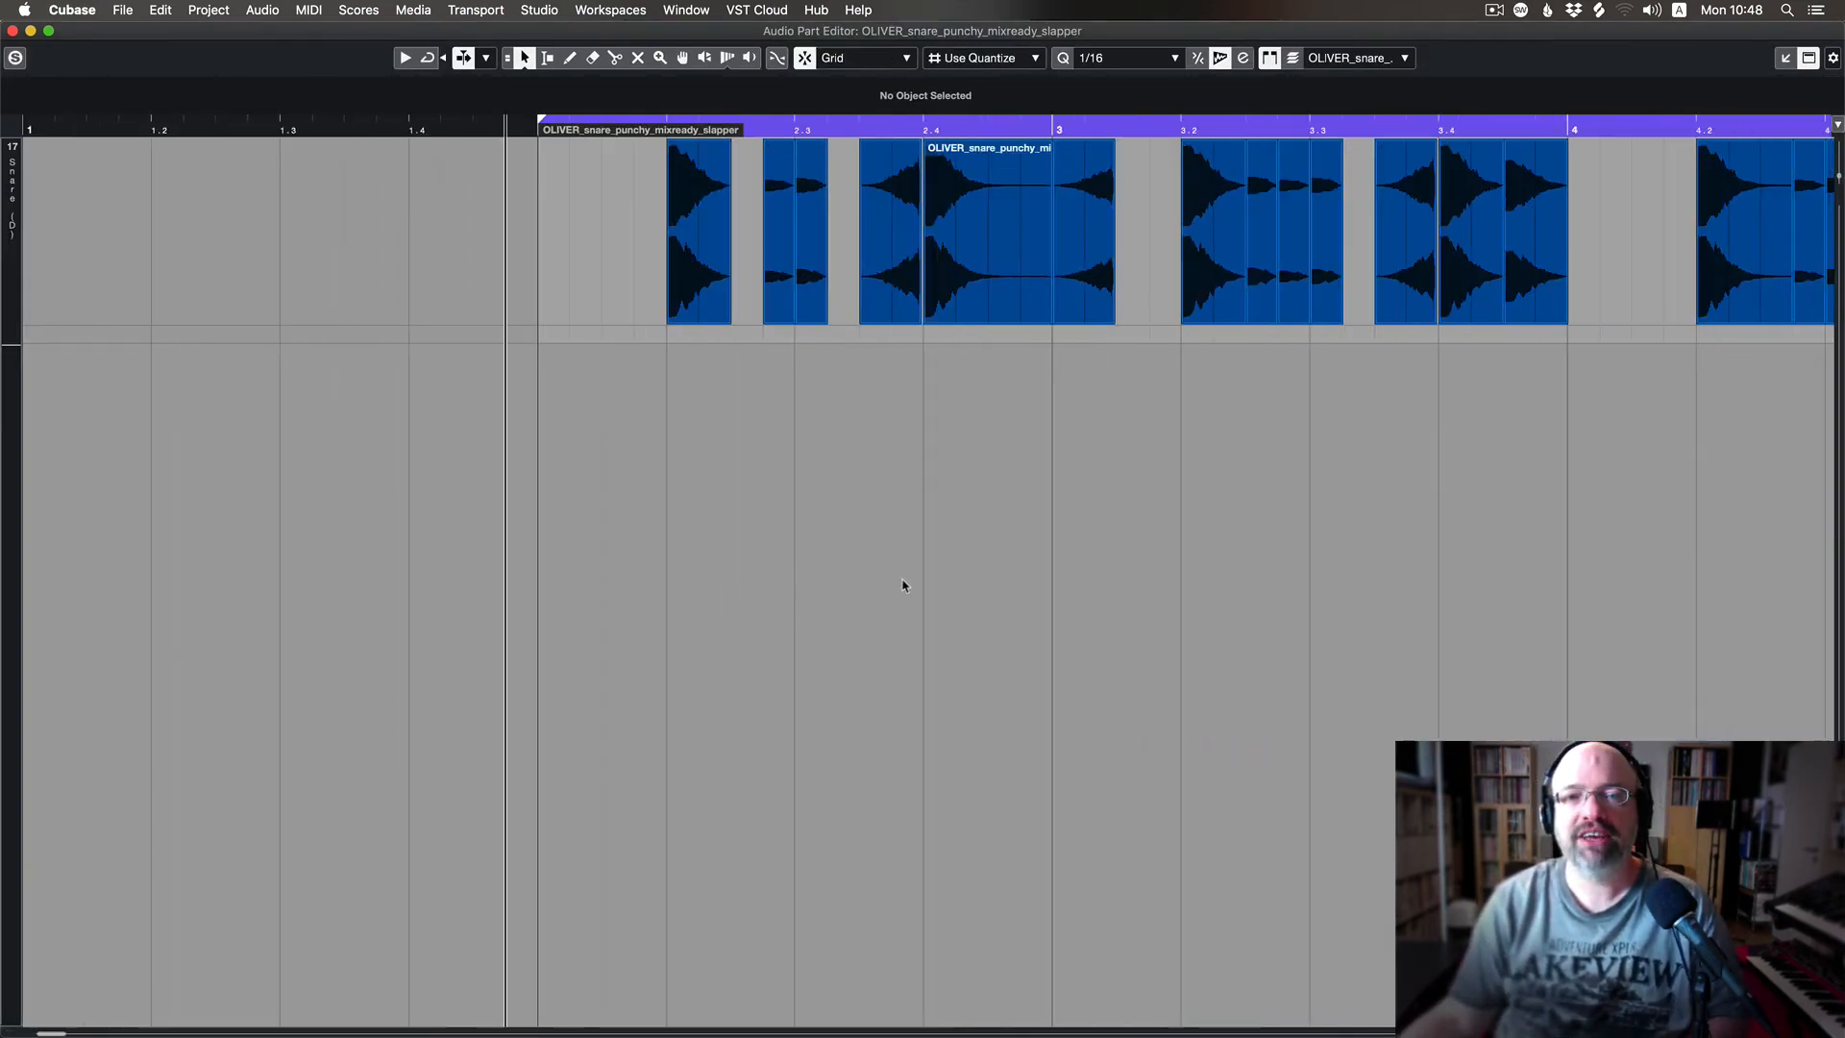
{"action": "scroll", "coordinate": [990, 552], "scroll_direction": "right", "scroll_amount": 5}
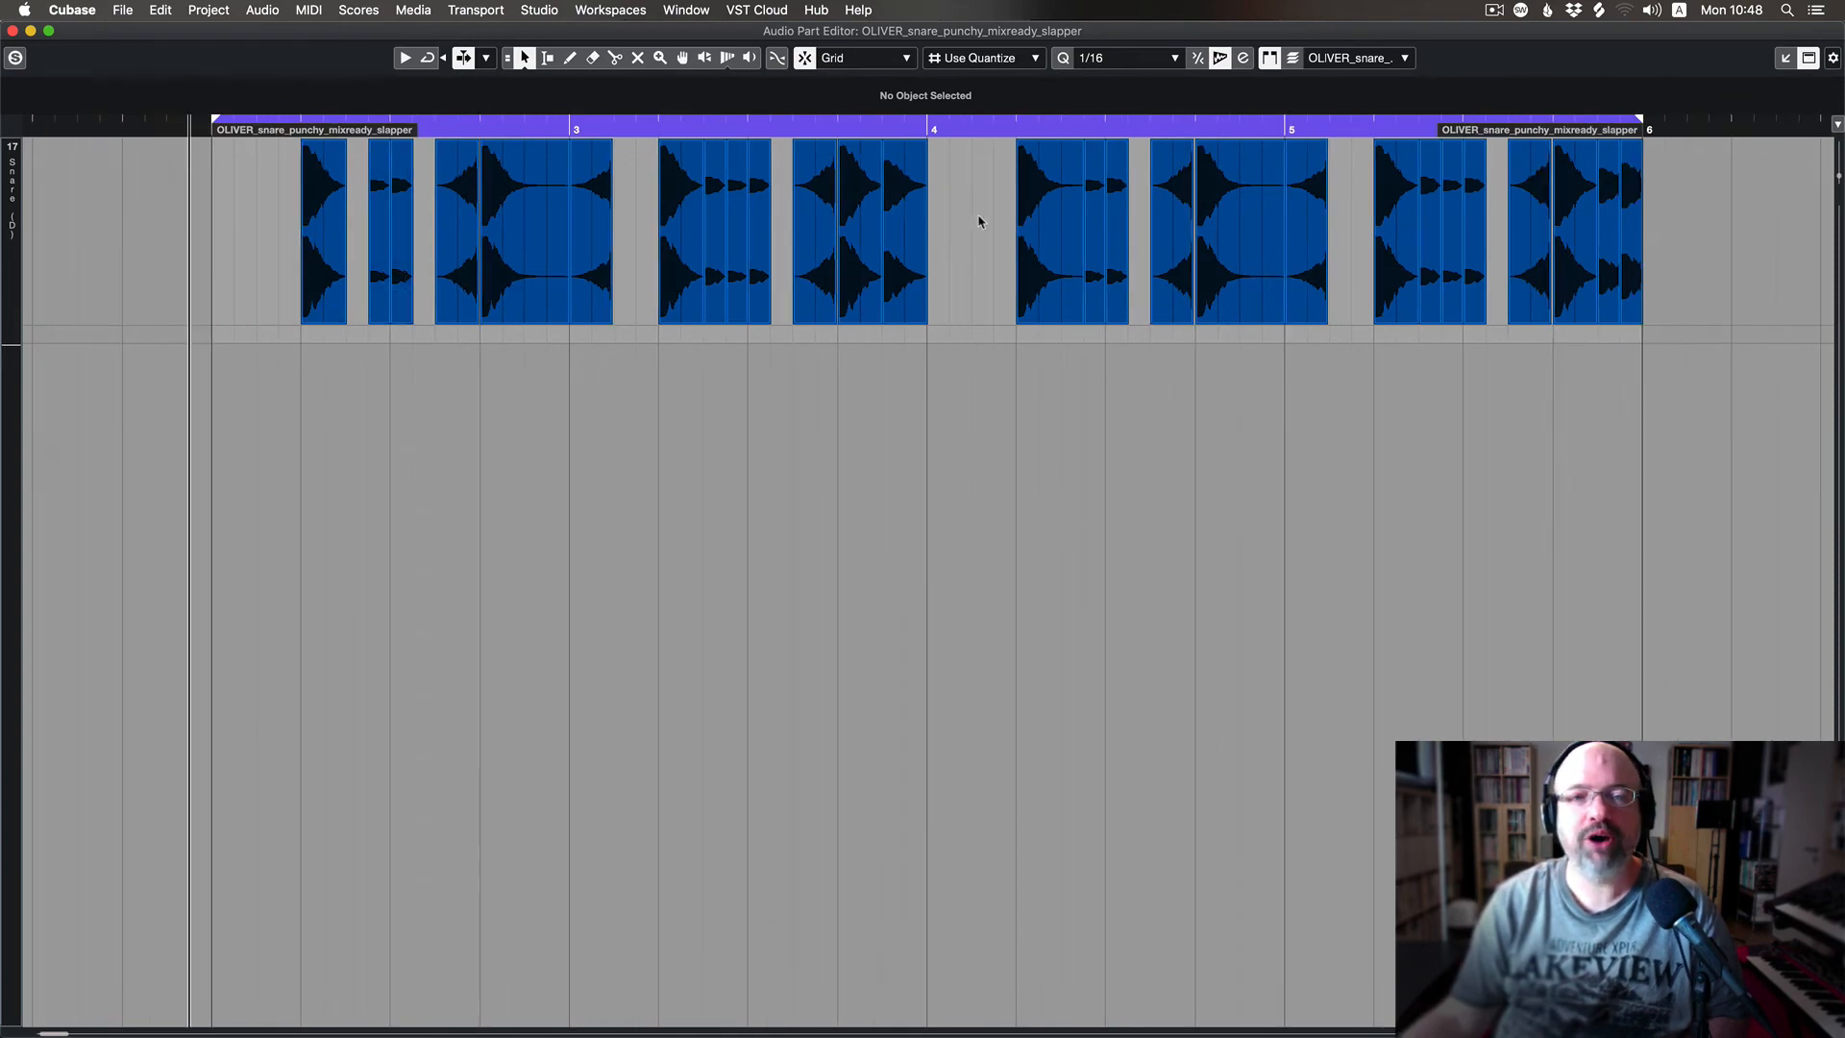
{"action": "left_click", "coordinate": [12, 31]}
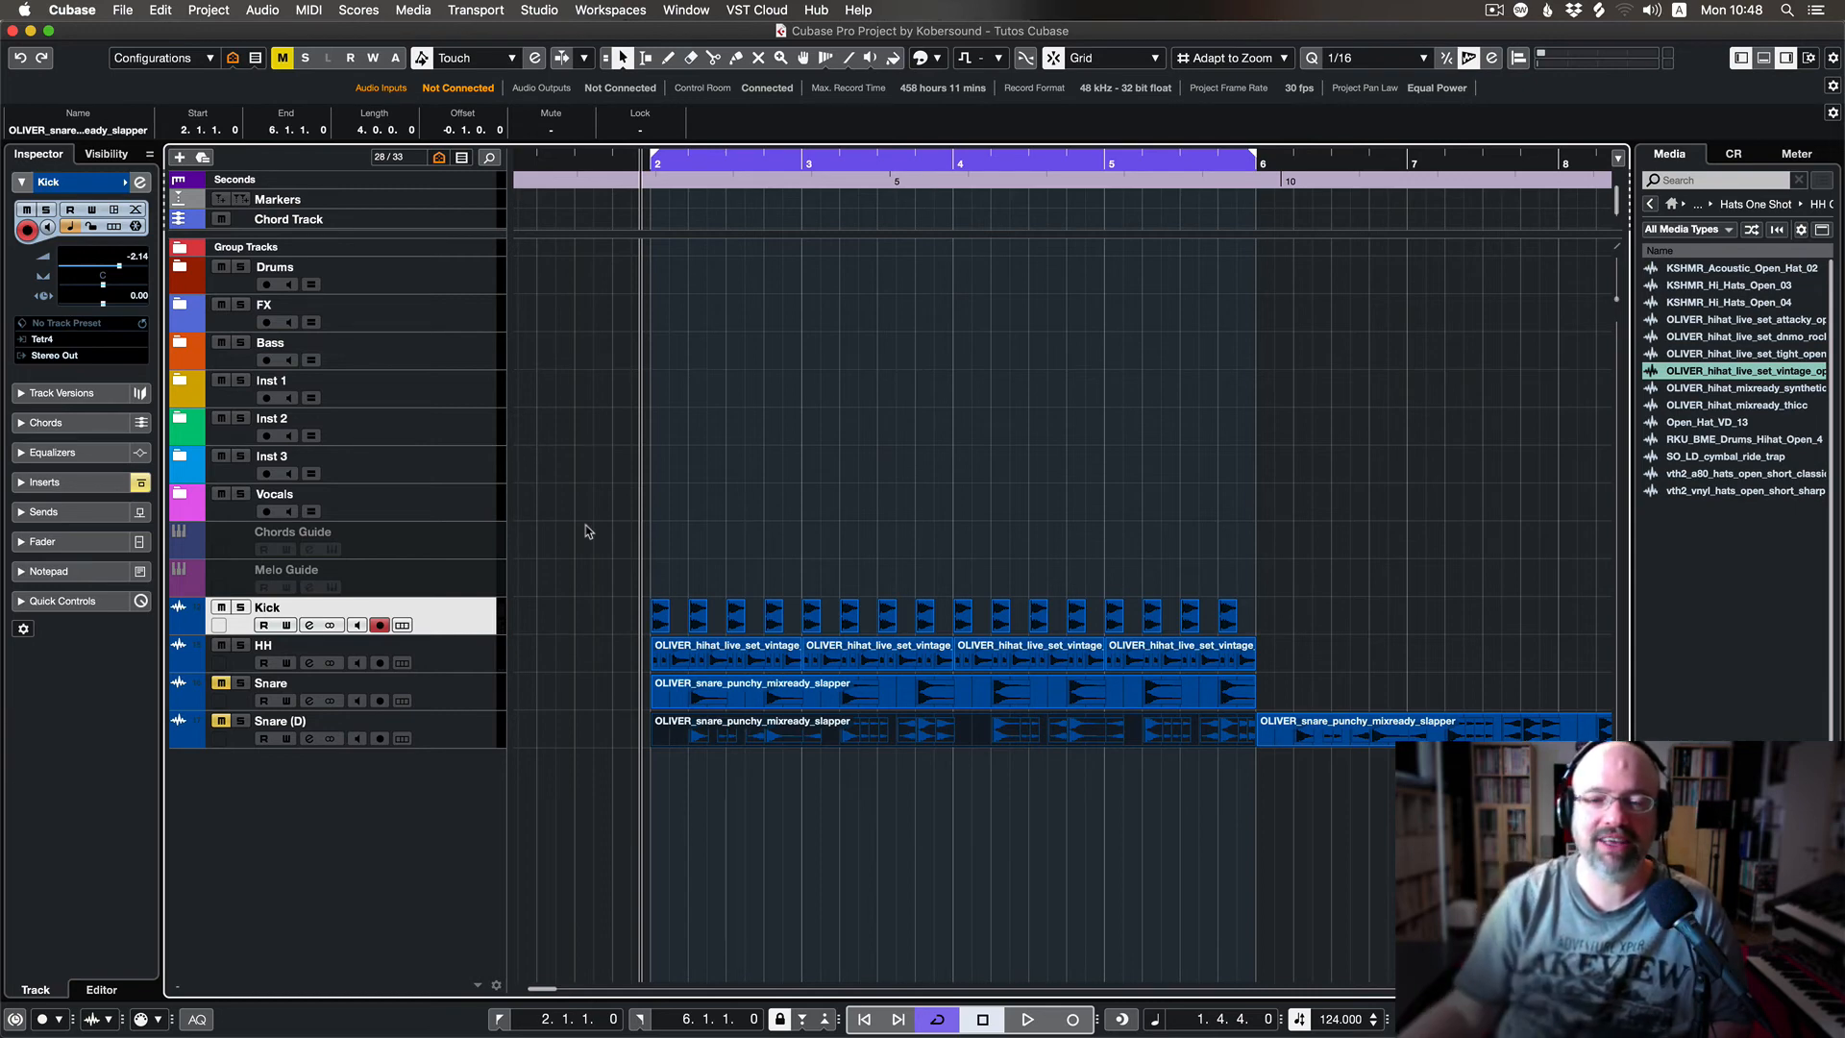
Delete the second Snare (D) part starting at bar 6, and play back the loop with the plain Snare track unmuted
{"action": "left_click", "coordinate": [1387, 732]}
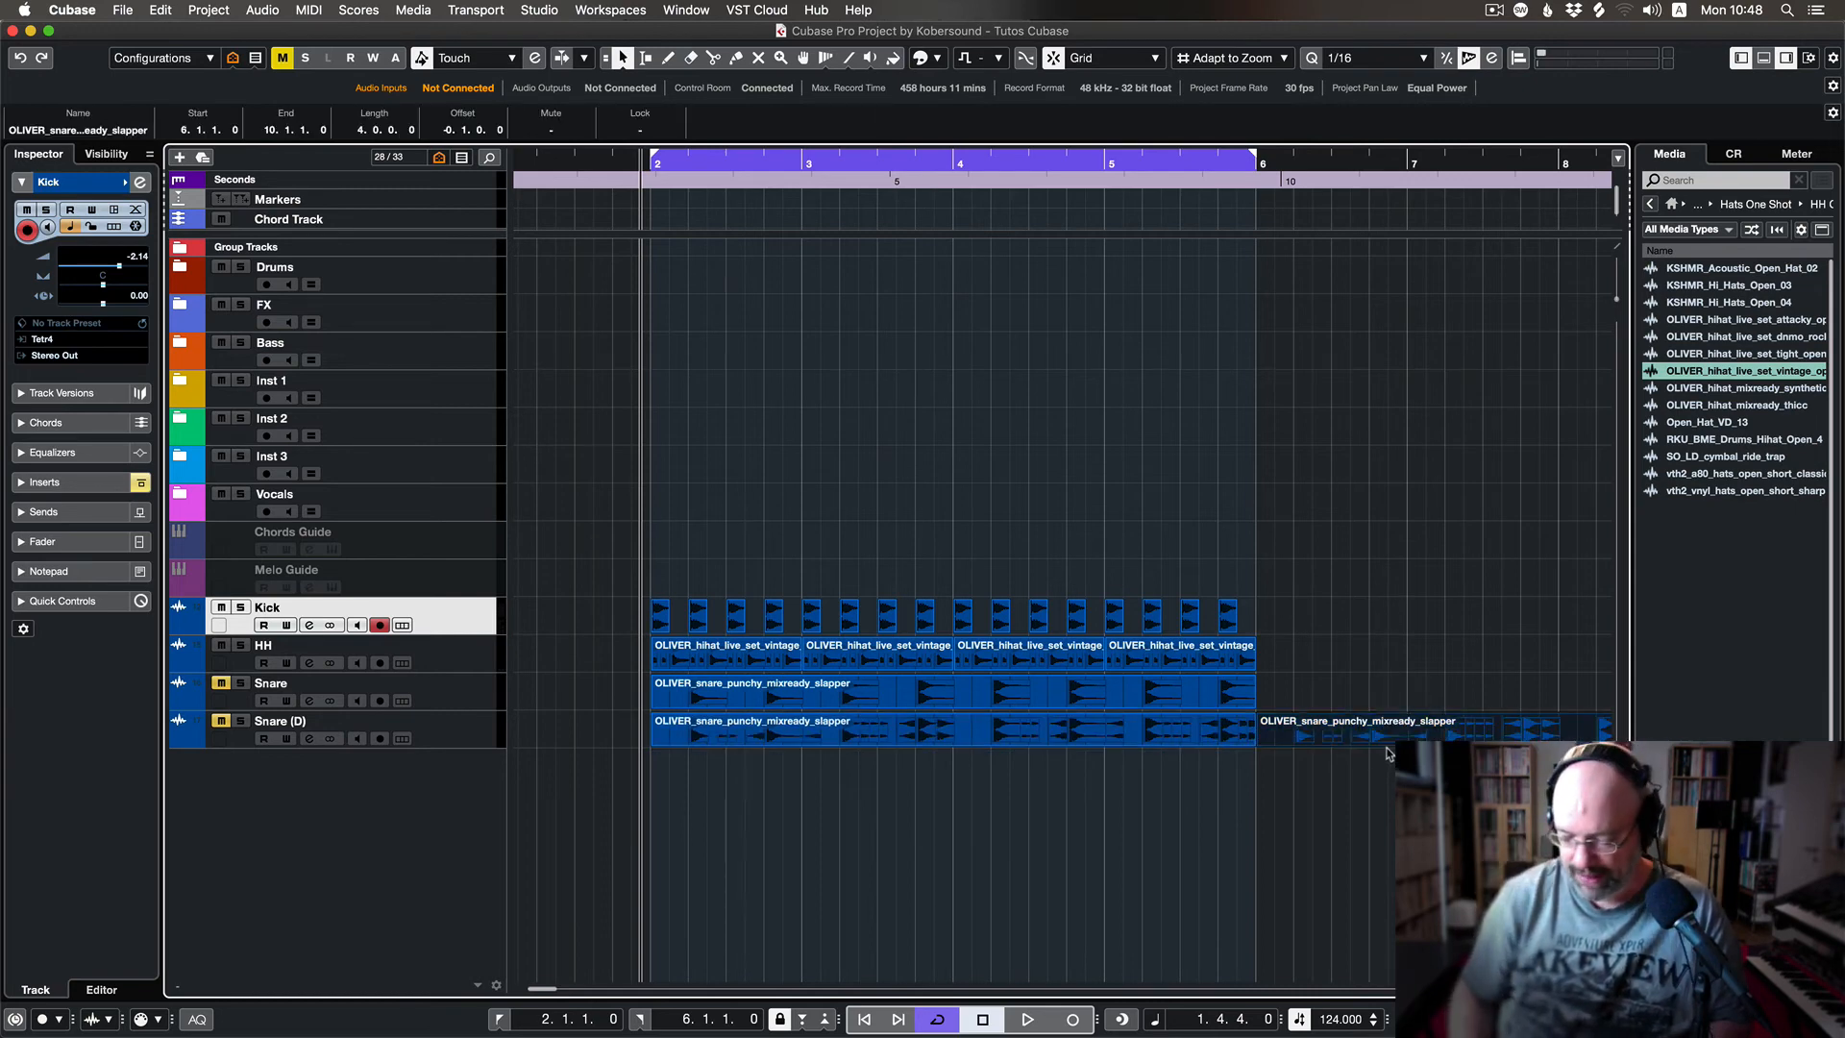
{"action": "key", "text": "Delete"}
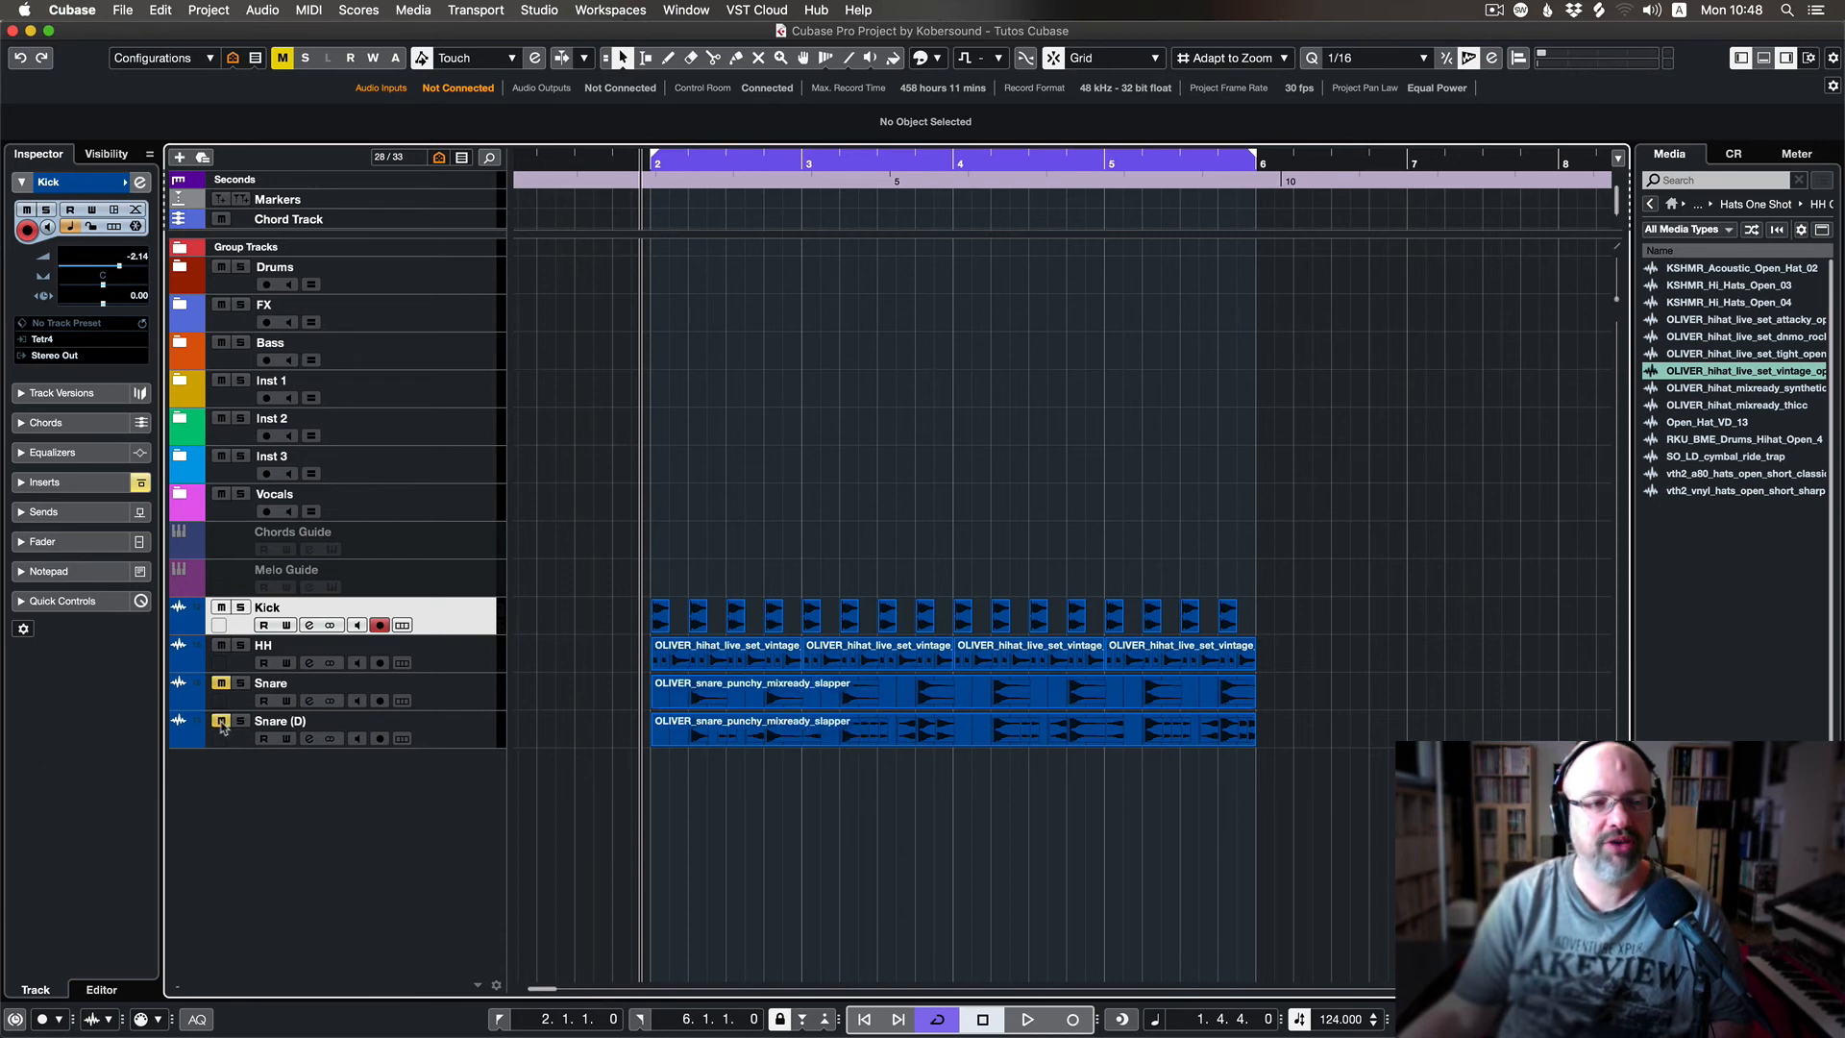
{"action": "key", "text": "space"}
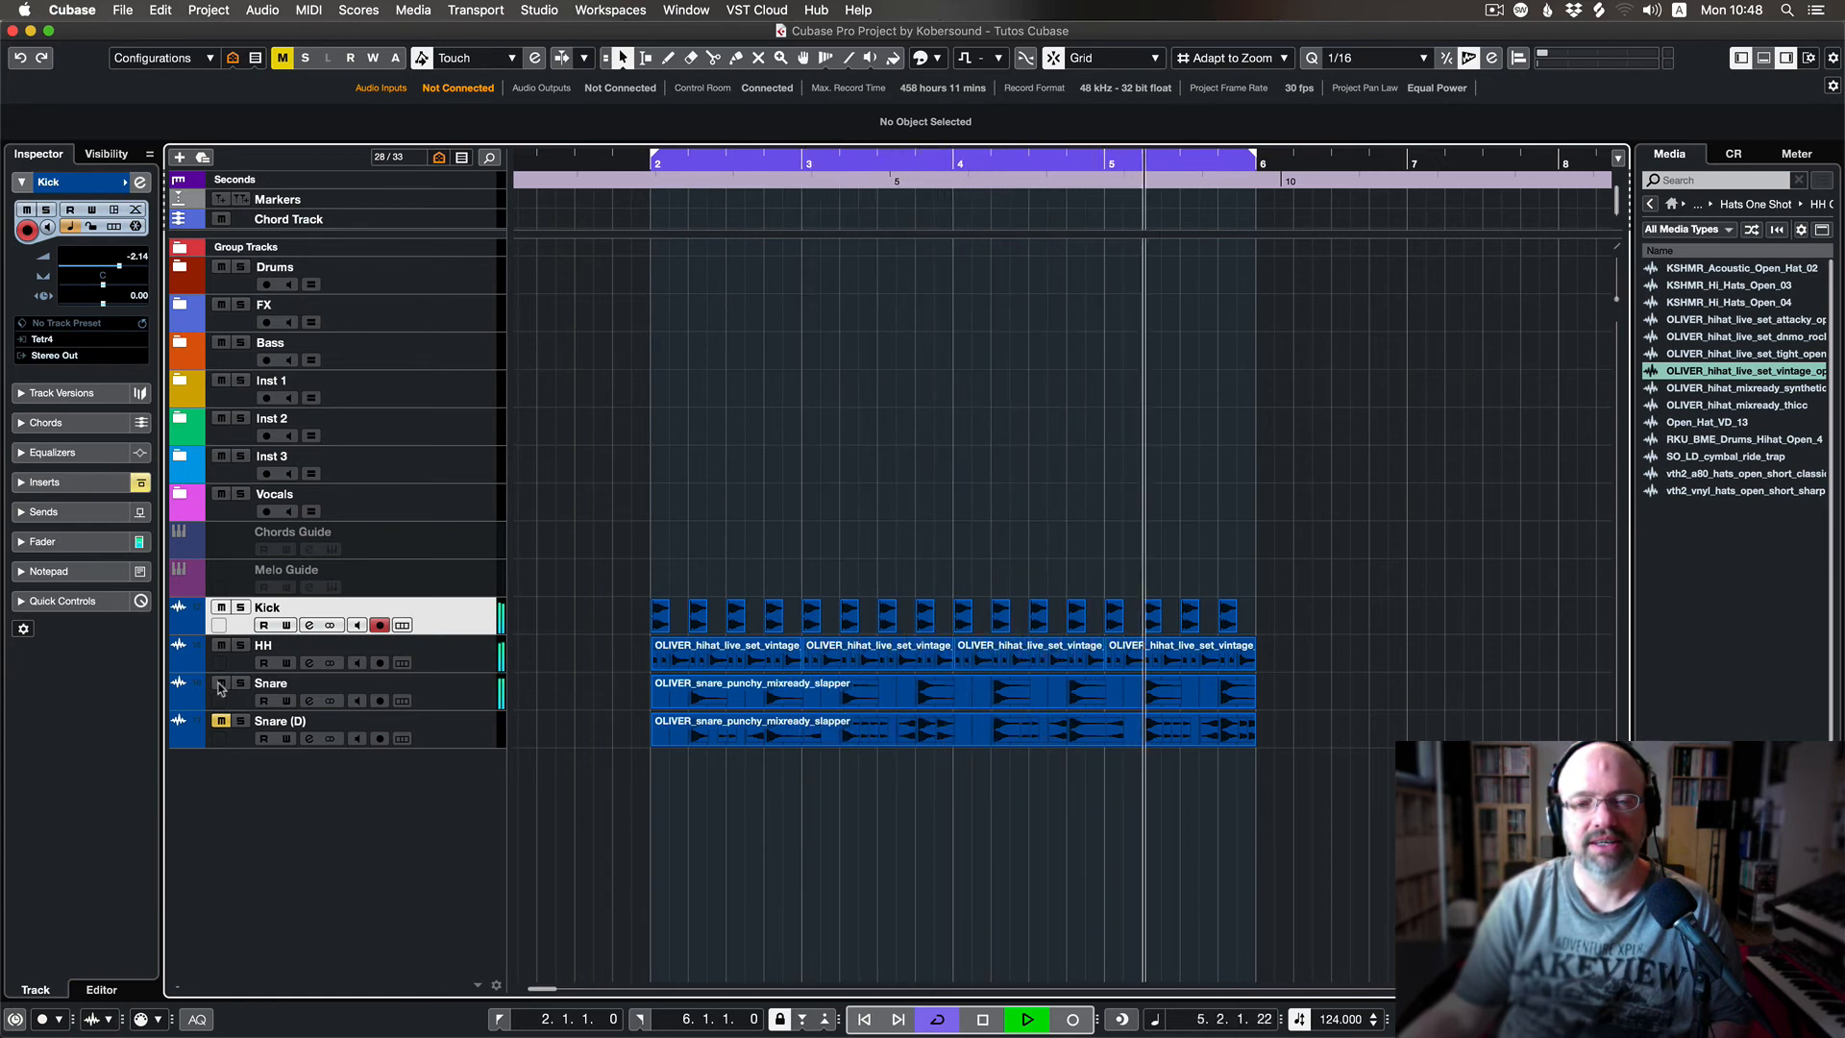
{"action": "key", "text": "space"}
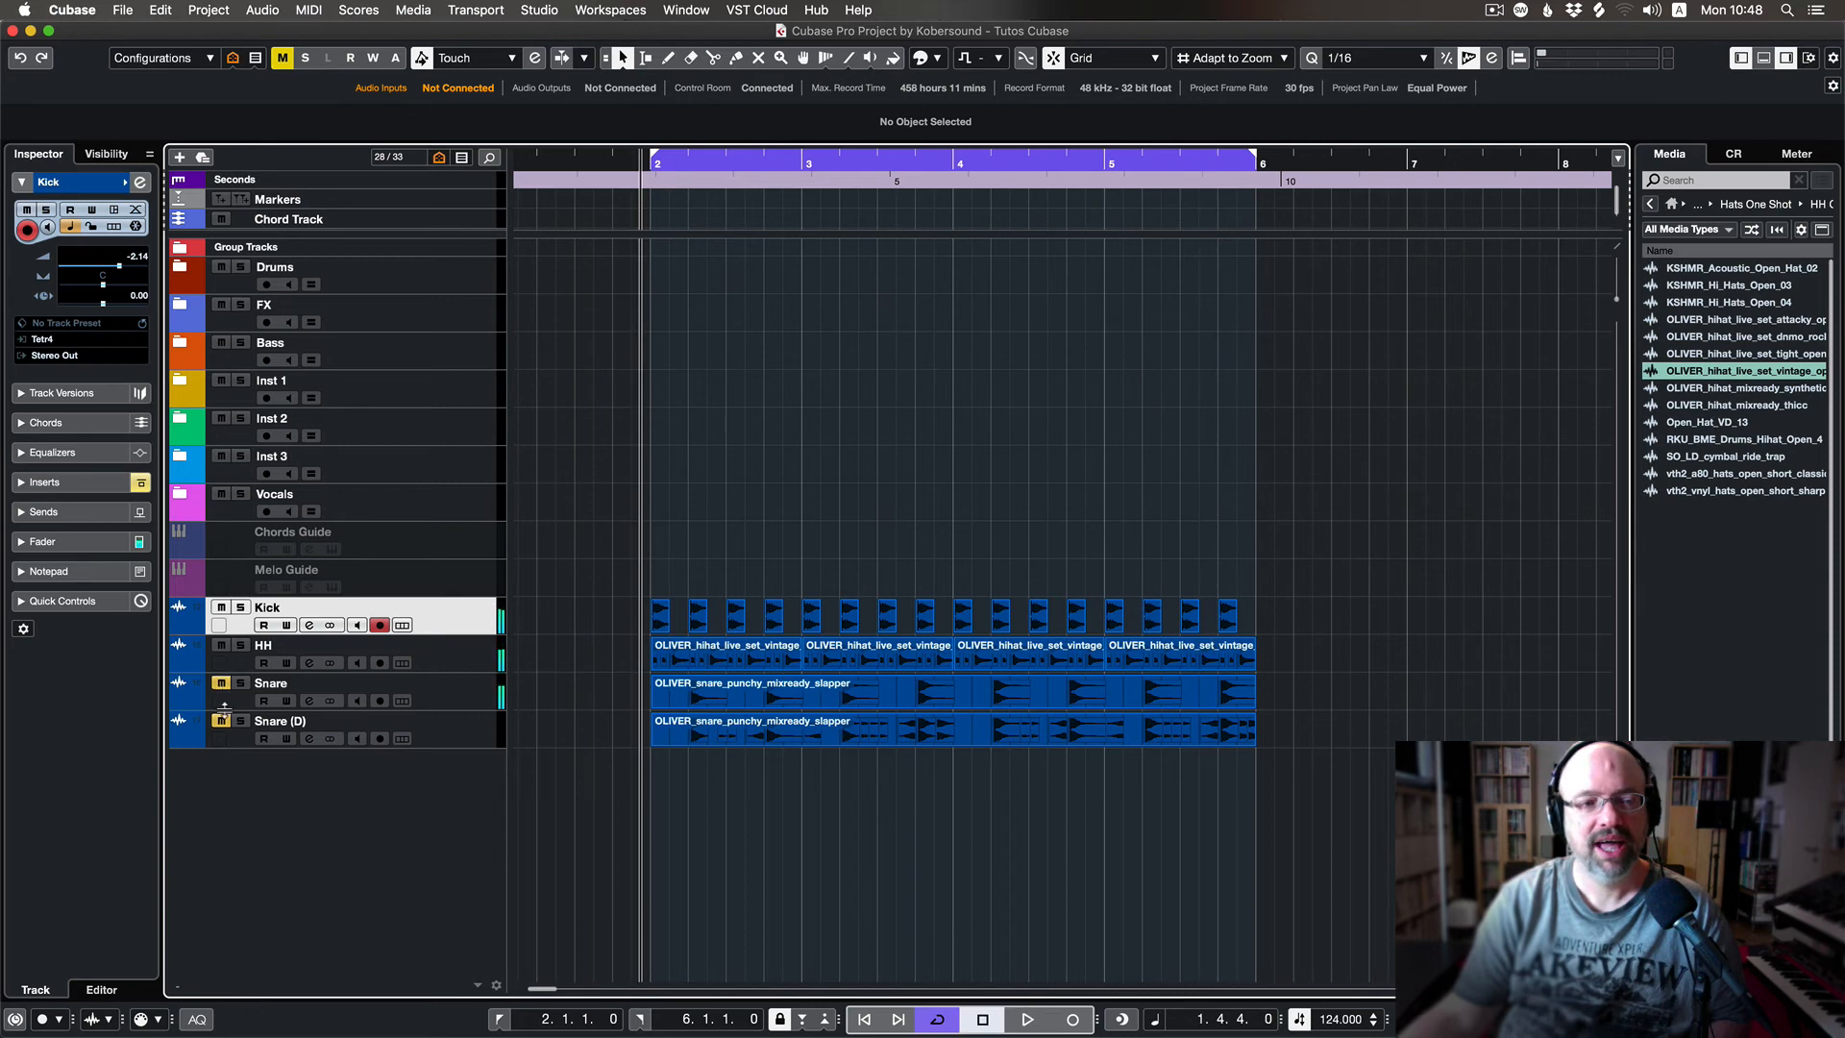
Unmute the Snare (D) track while Snare stays muted, and play back the loop with this variation
{"action": "left_click", "coordinate": [221, 719]}
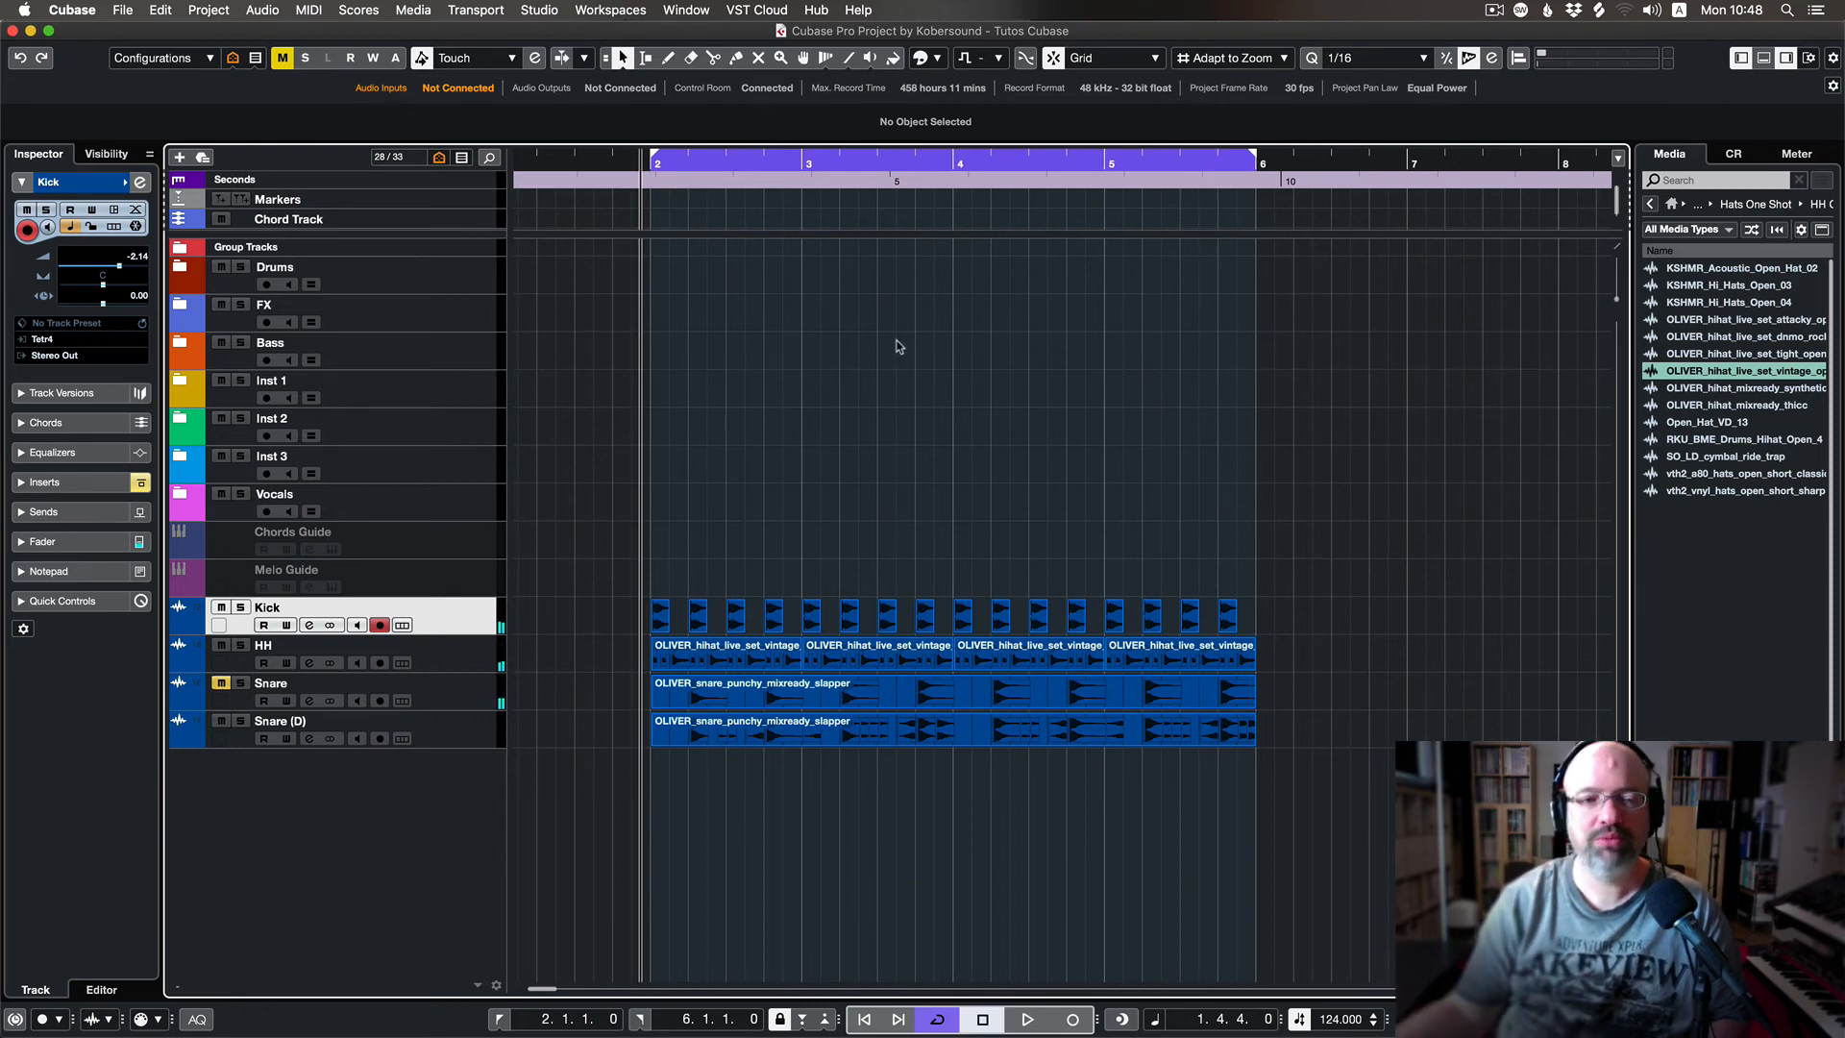
{"action": "key", "text": "space"}
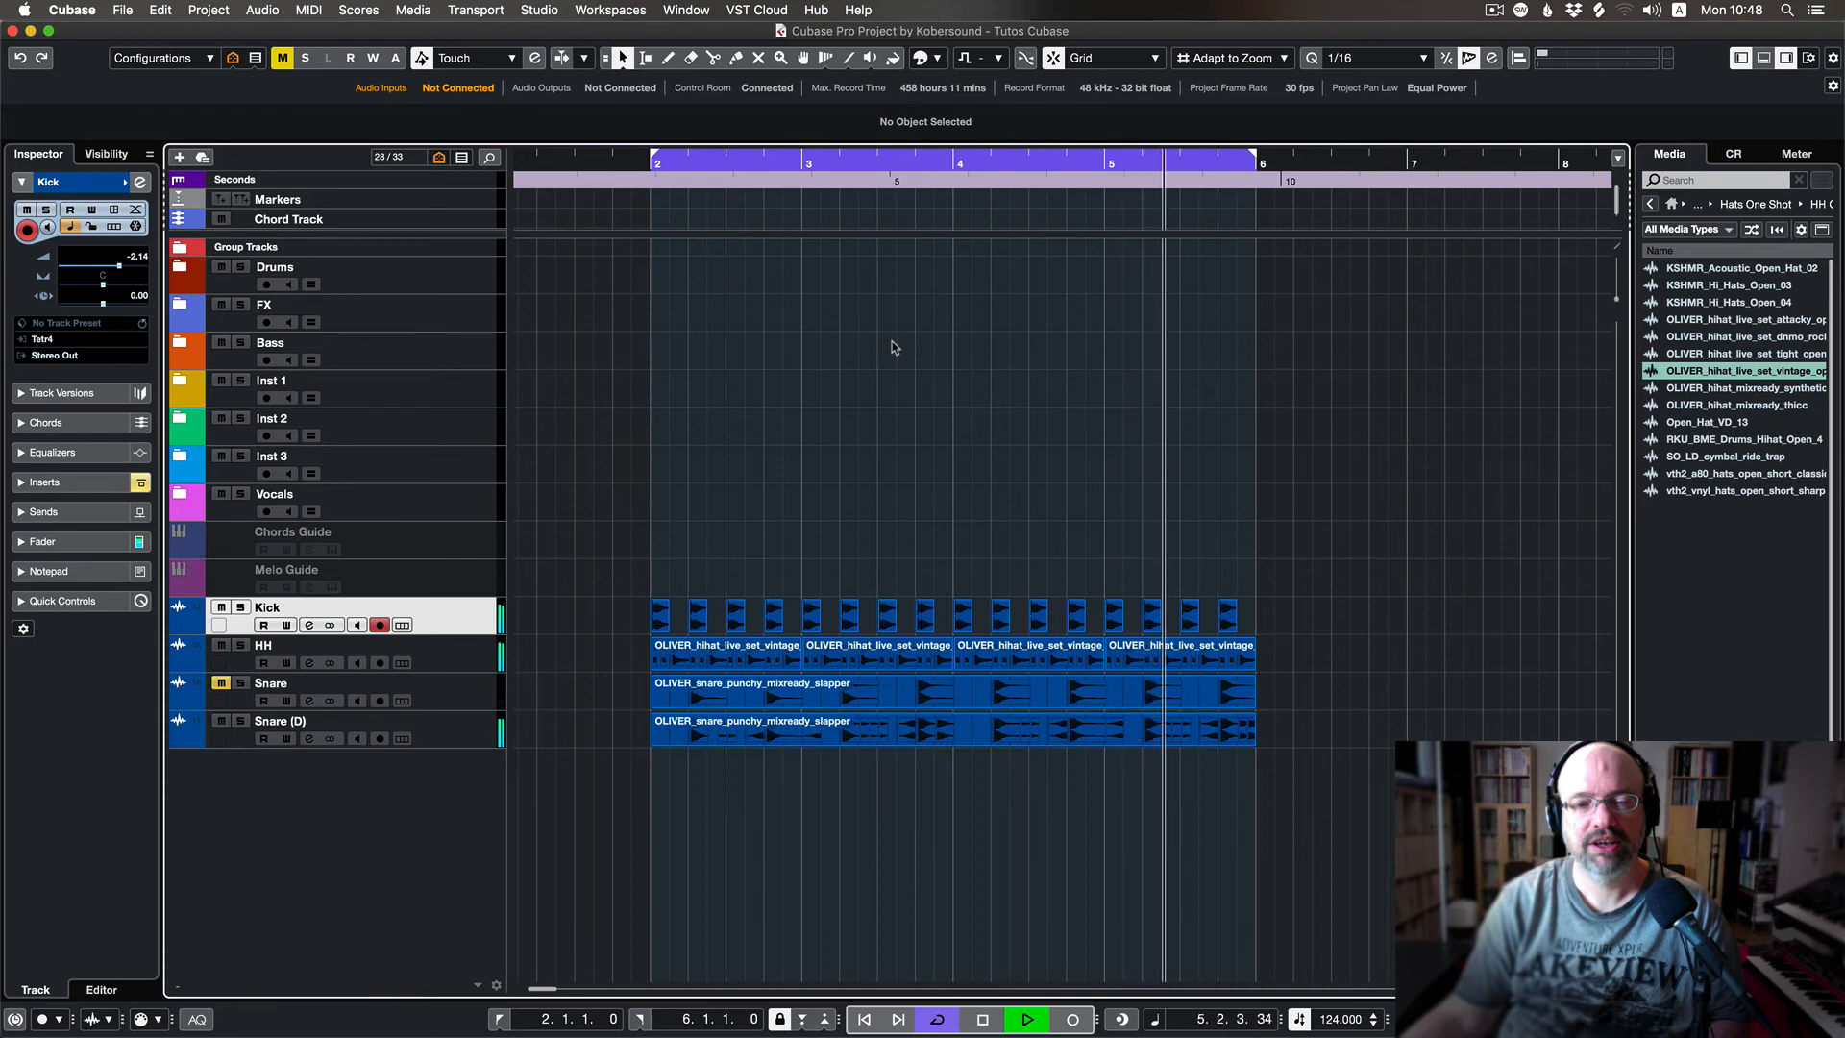
{"action": "key", "text": "space"}
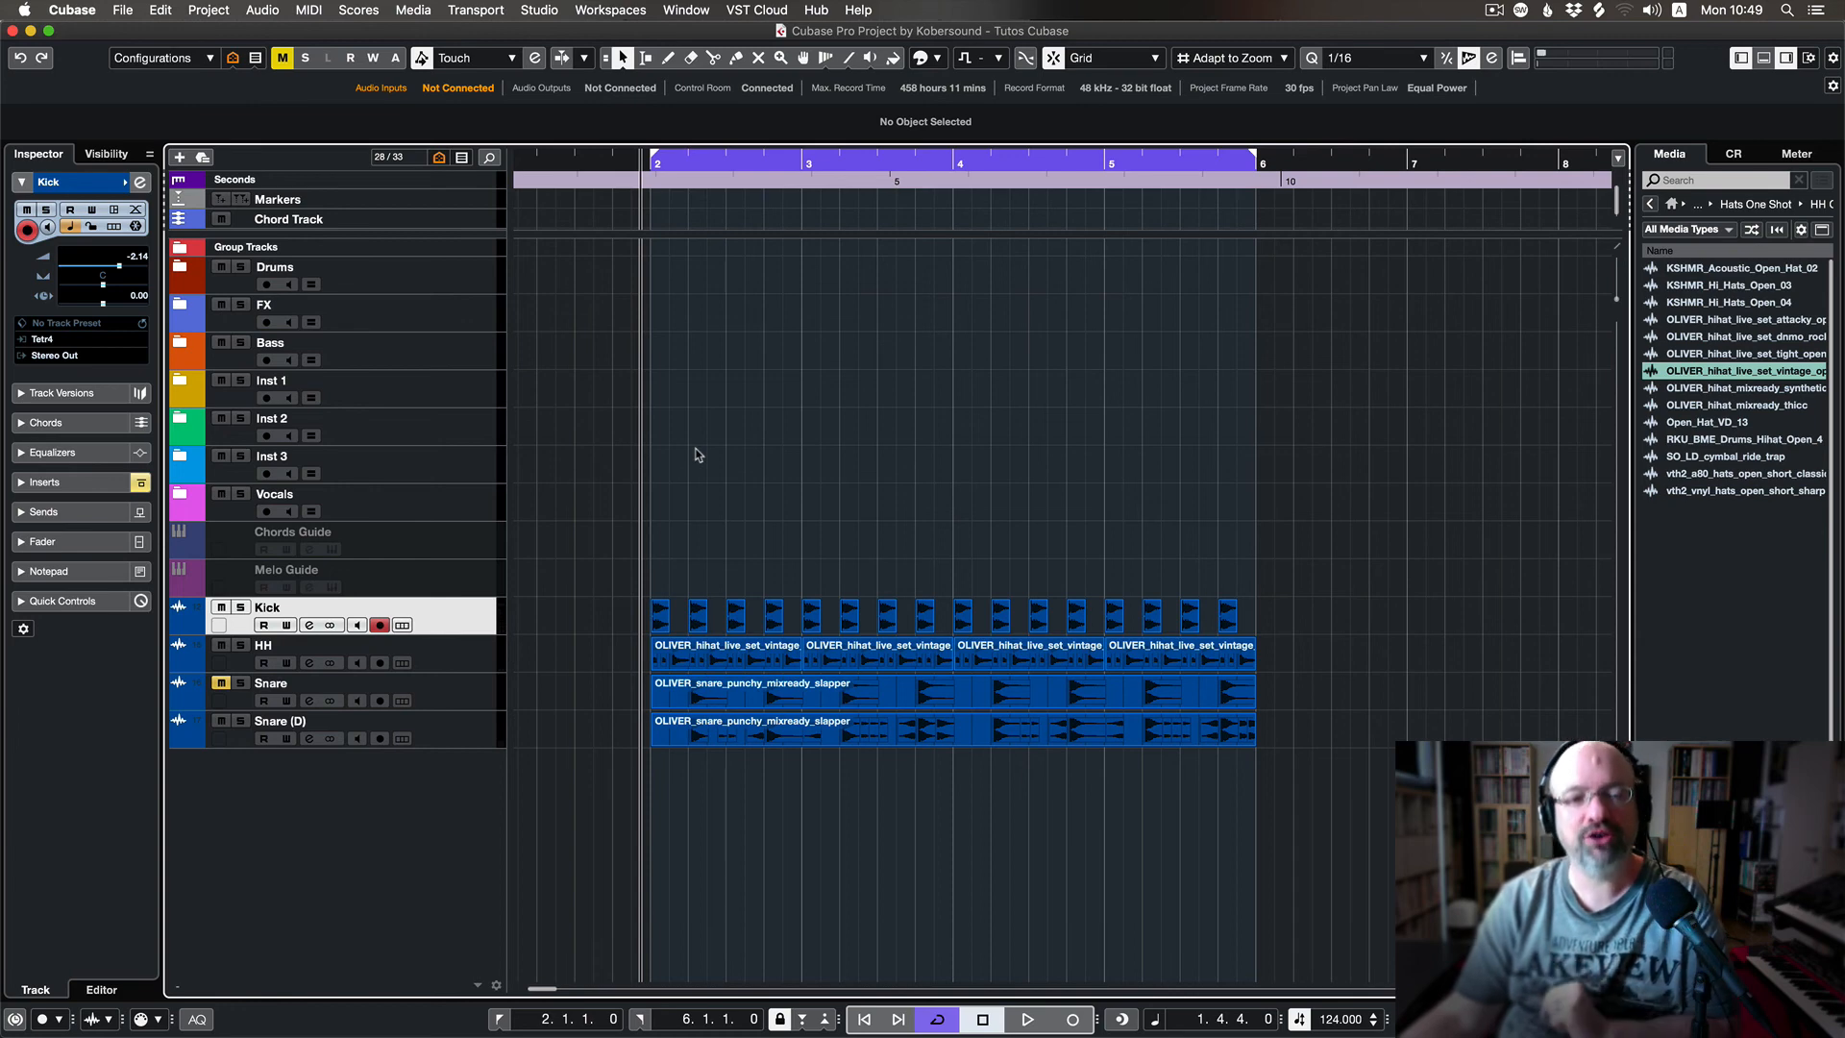
{"action": "left_click", "coordinate": [465, 669]}
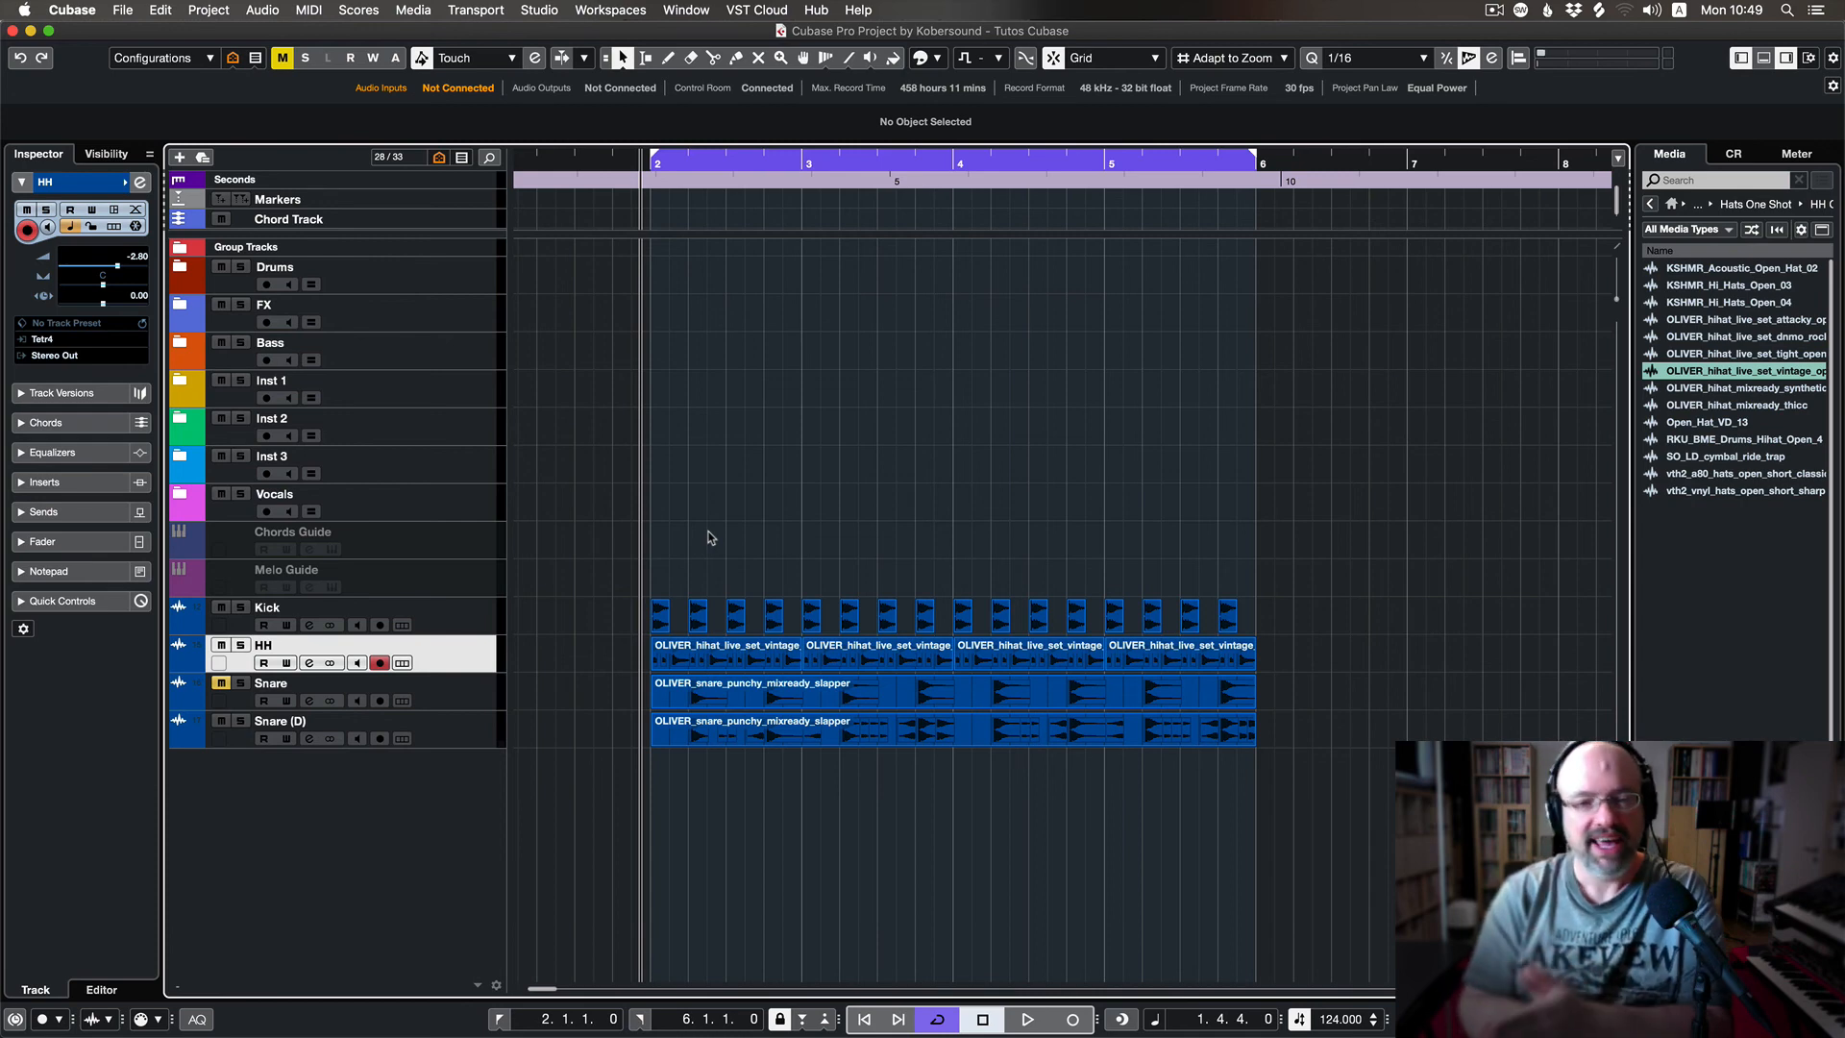
{"action": "scroll", "coordinate": [703, 742], "scroll_direction": "left", "scroll_amount": 1}
{"action": "left_click", "coordinate": [701, 744]}
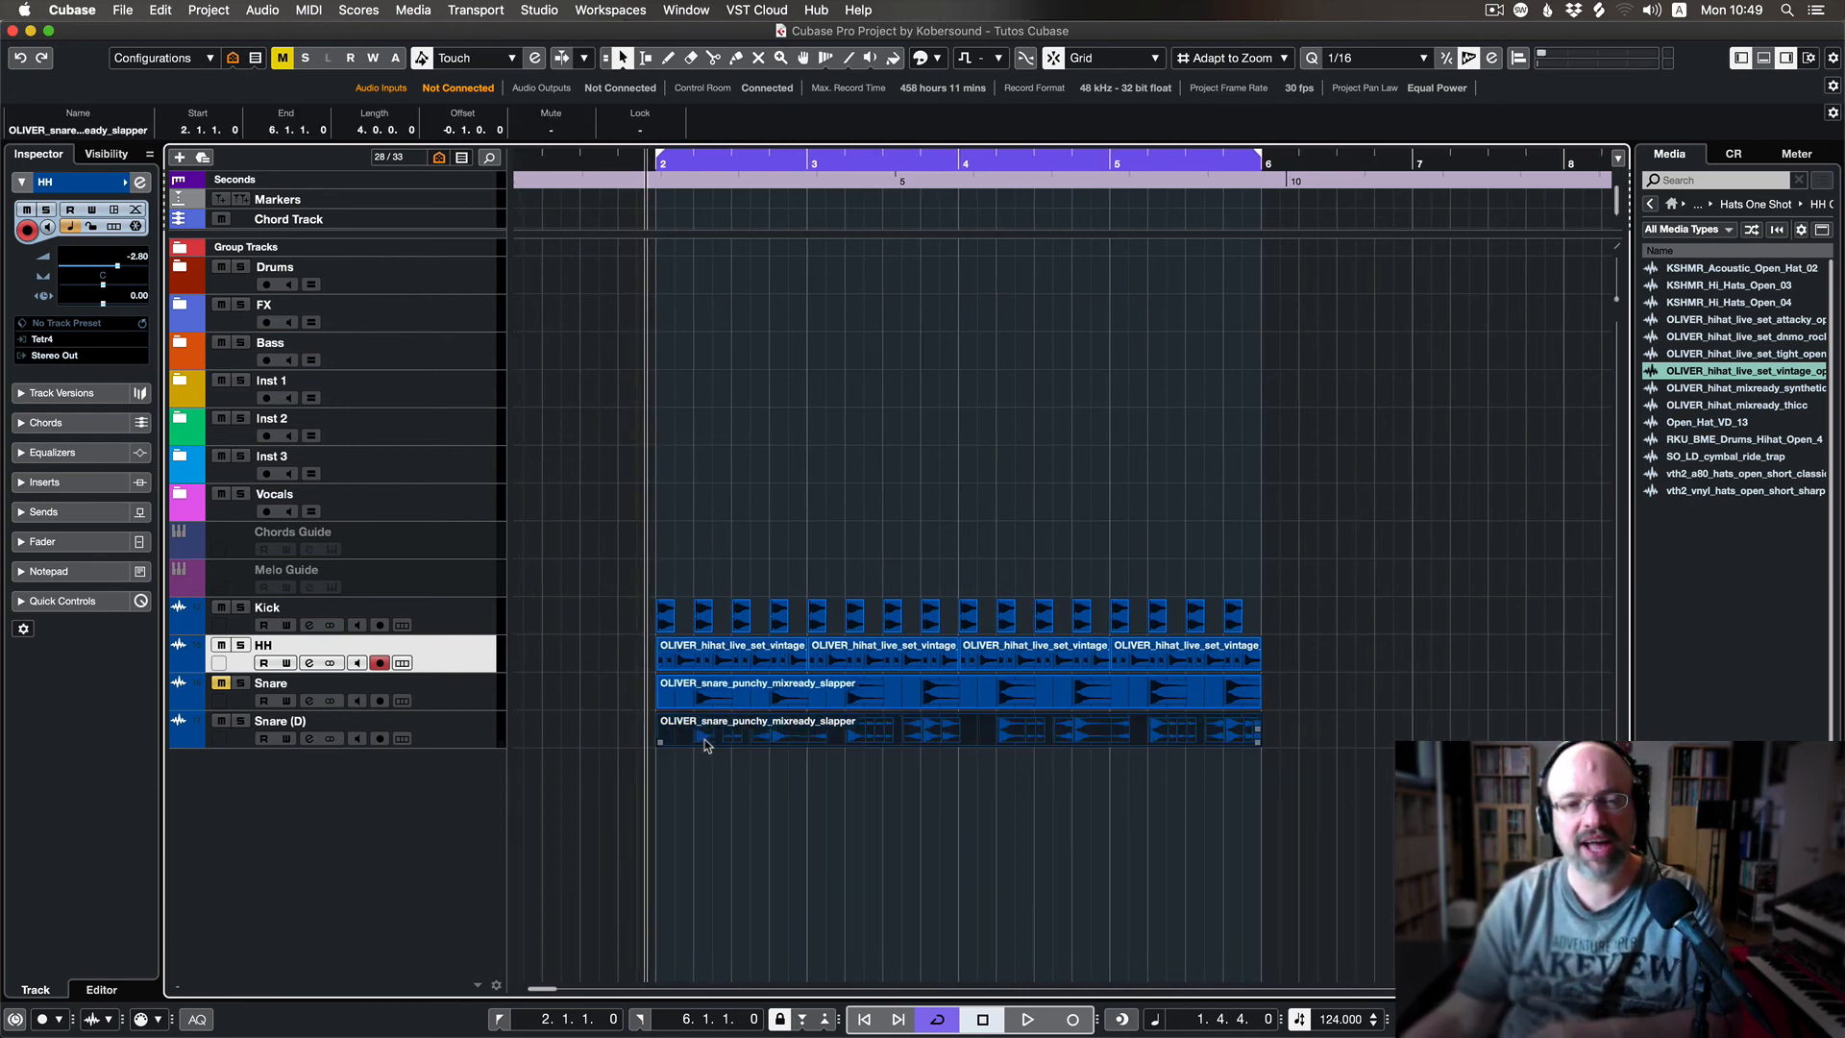
{"action": "scroll", "coordinate": [706, 740], "scroll_direction": "right", "scroll_amount": 1}
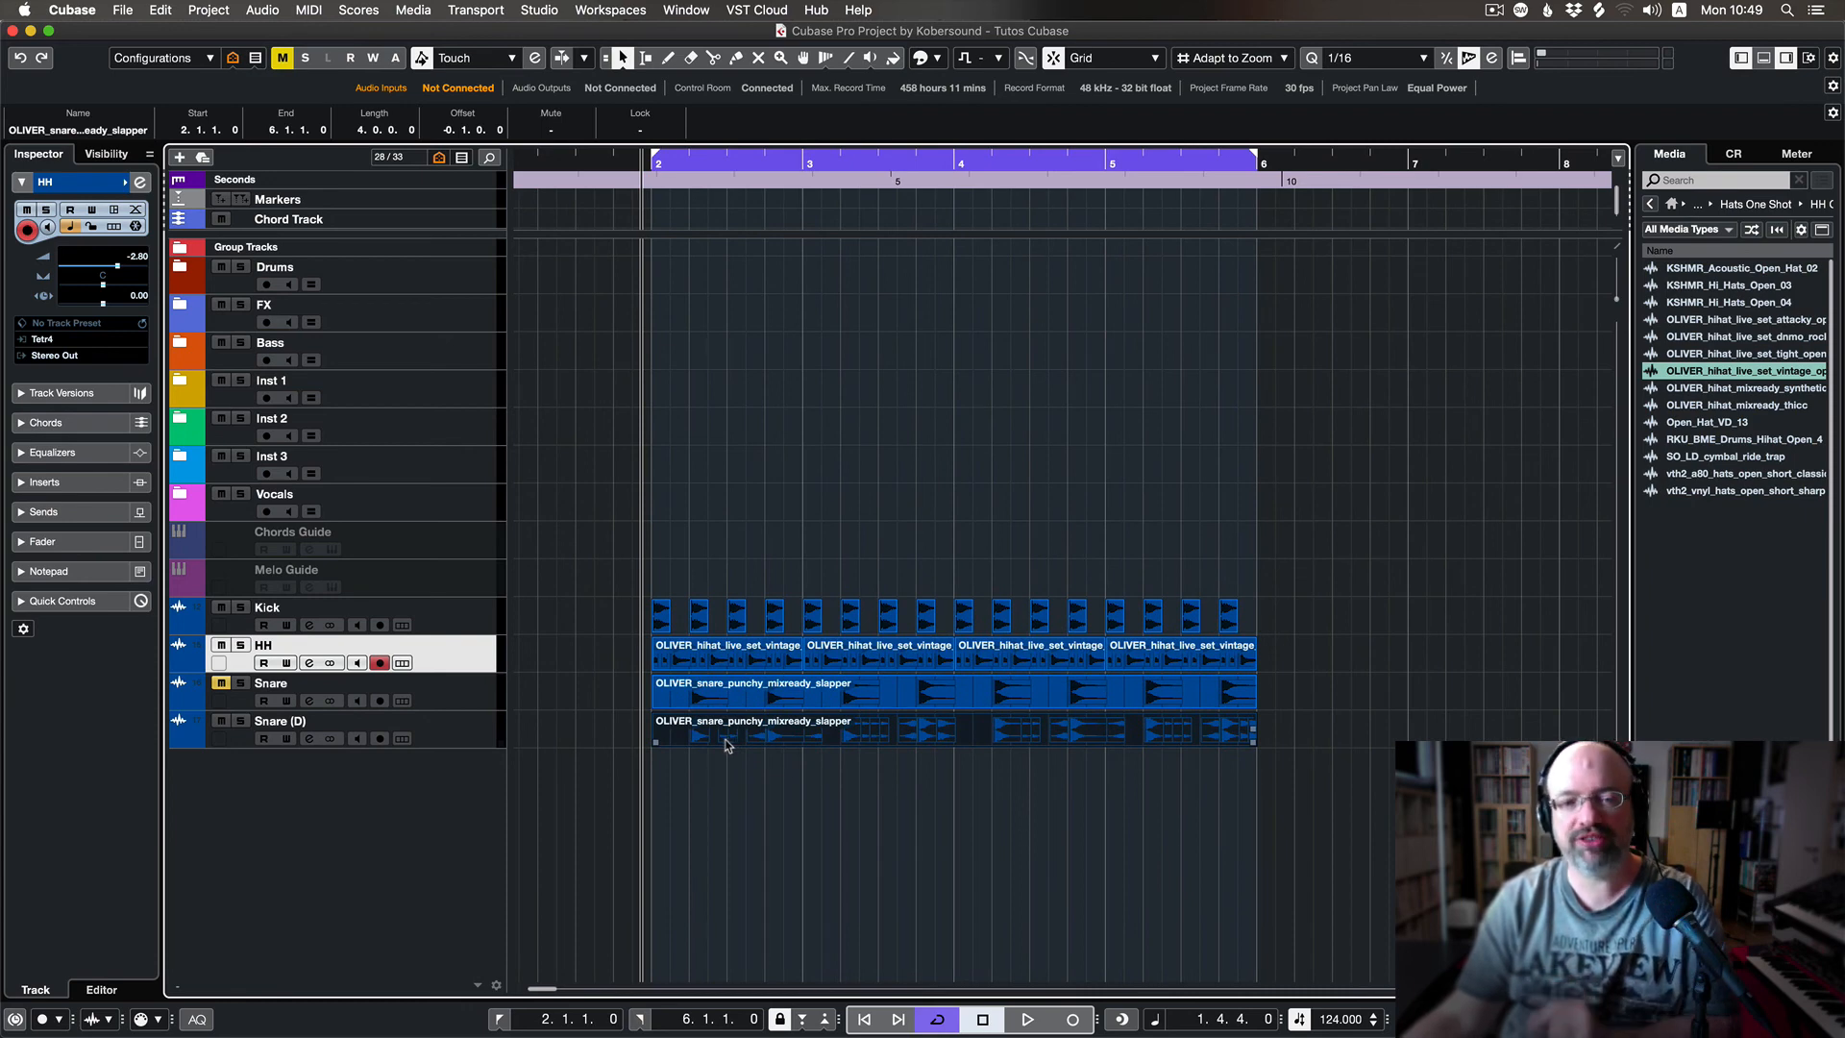